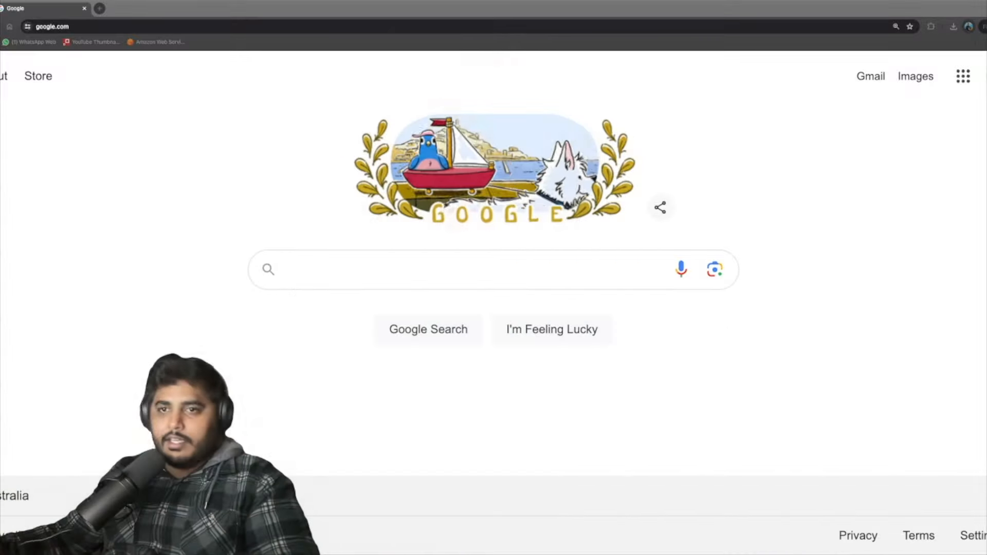
# Search Google for 'ds160' and open the official Online Nonimmigrant Visa Application (DS-160) result.
pyautogui.click(293, 267)
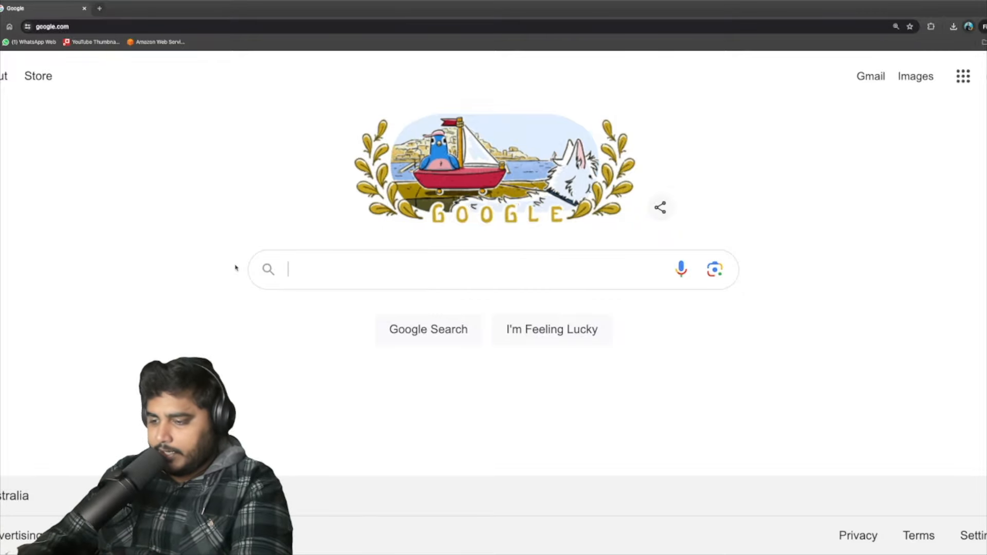
pyautogui.write('ds160')
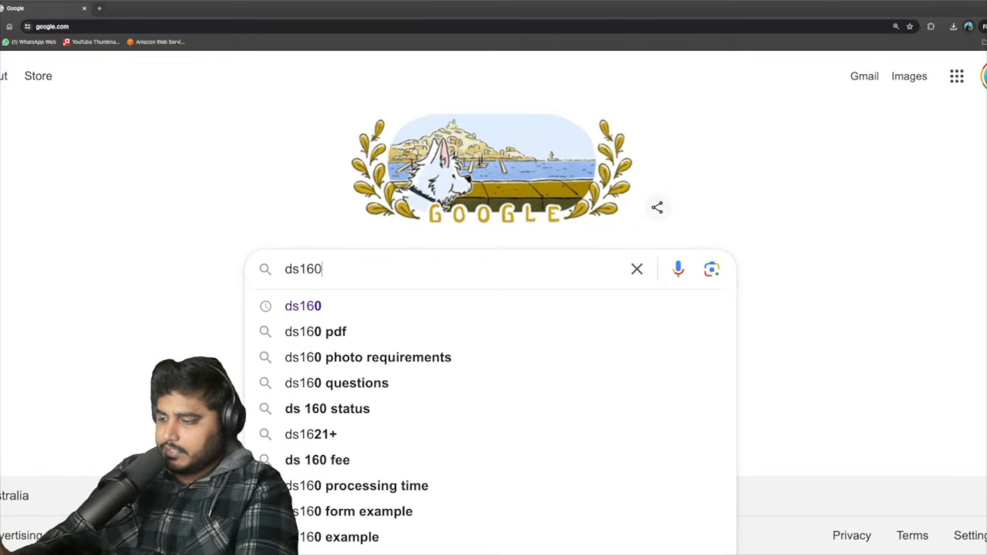
pyautogui.press('Return')
pyautogui.click(209, 235)
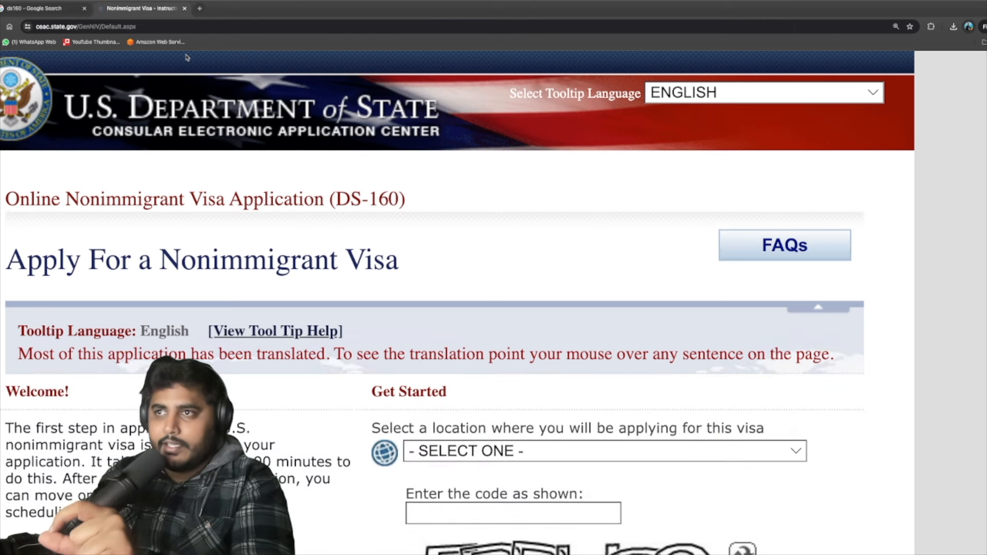
# Choose AUSTRALIA, SYDNEY from the application location list on the DS-160 start page.
pyautogui.scroll(-3, 325, 379)
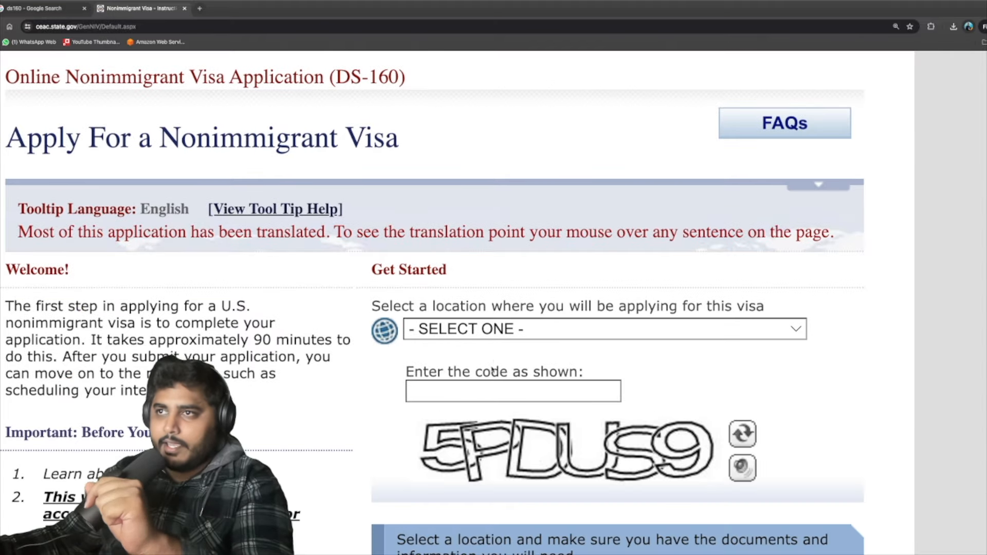
pyautogui.click(490, 329)
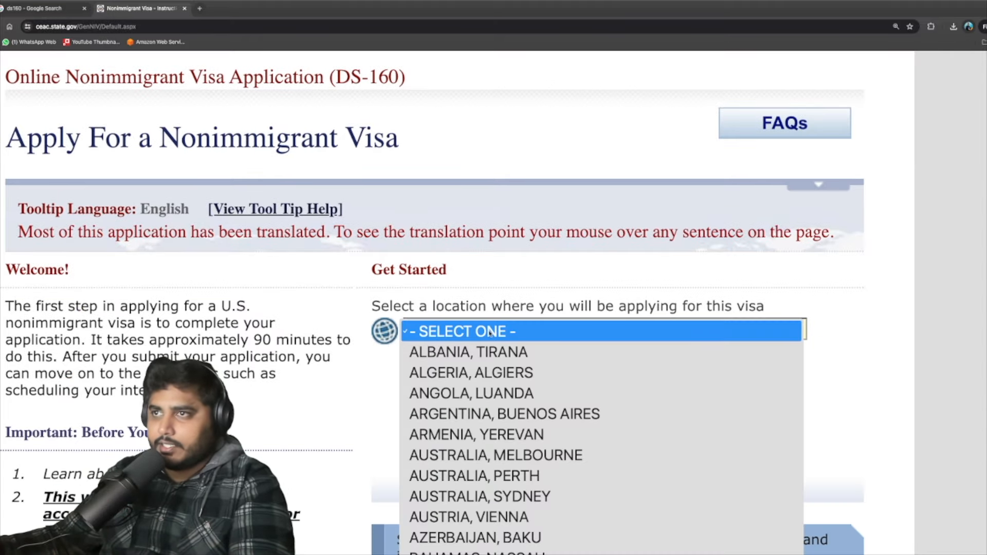
pyautogui.click(377, 388)
pyautogui.scroll(-3, 254, 306)
pyautogui.scroll(6, 254, 307)
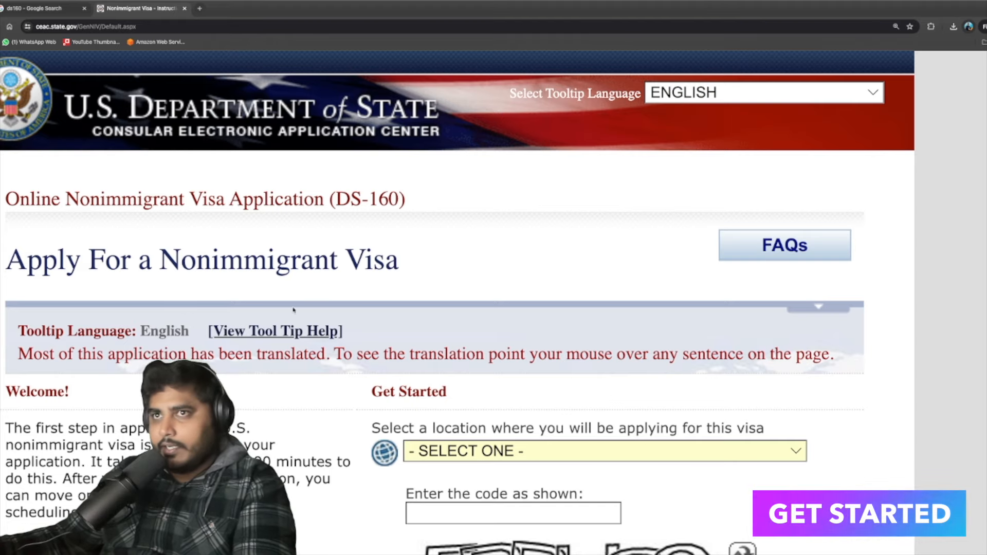
pyautogui.click(445, 451)
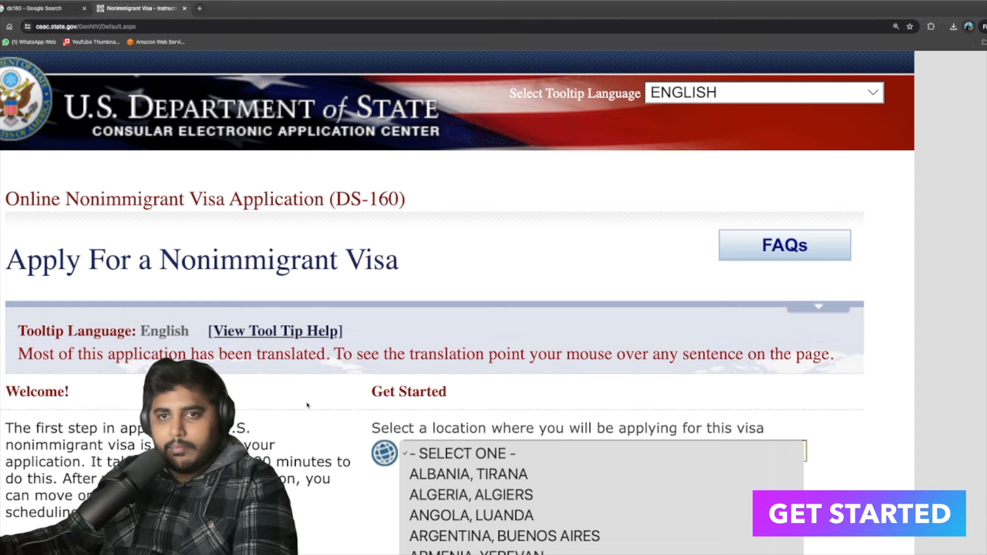
pyautogui.click(311, 408)
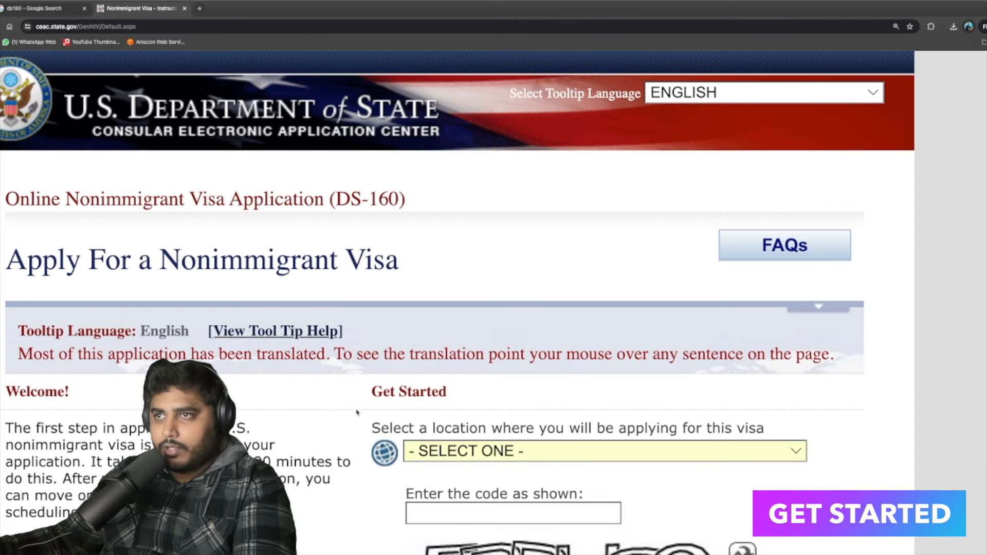
pyautogui.scroll(-1, 358, 413)
pyautogui.click(481, 409)
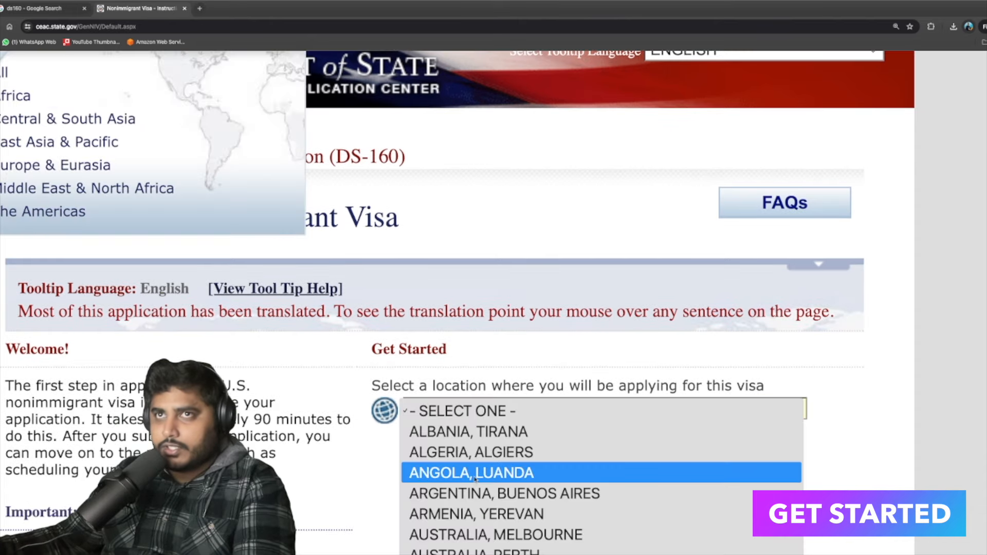
pyautogui.scroll(-8, 471, 480)
pyautogui.scroll(10, 472, 489)
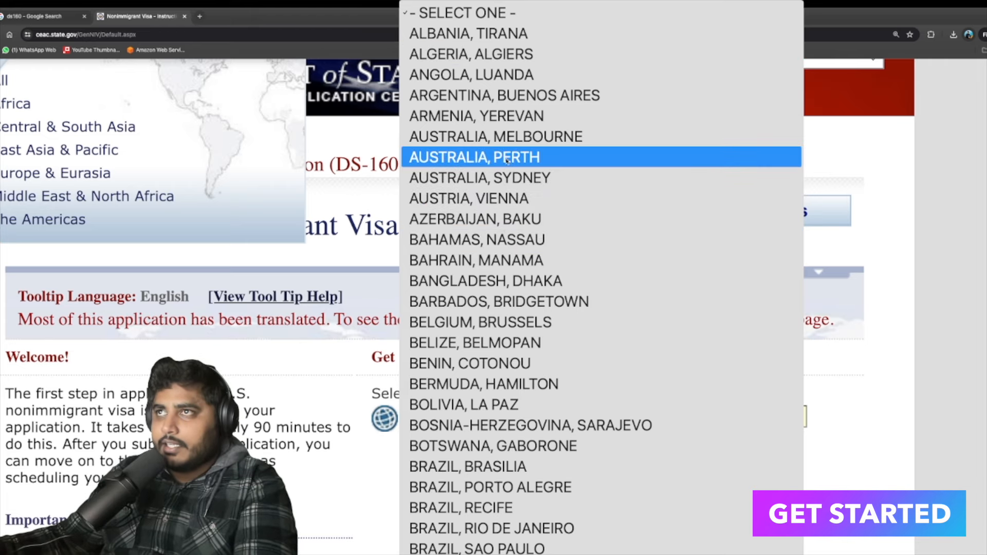
pyautogui.click(533, 180)
pyautogui.scroll(-2, 482, 384)
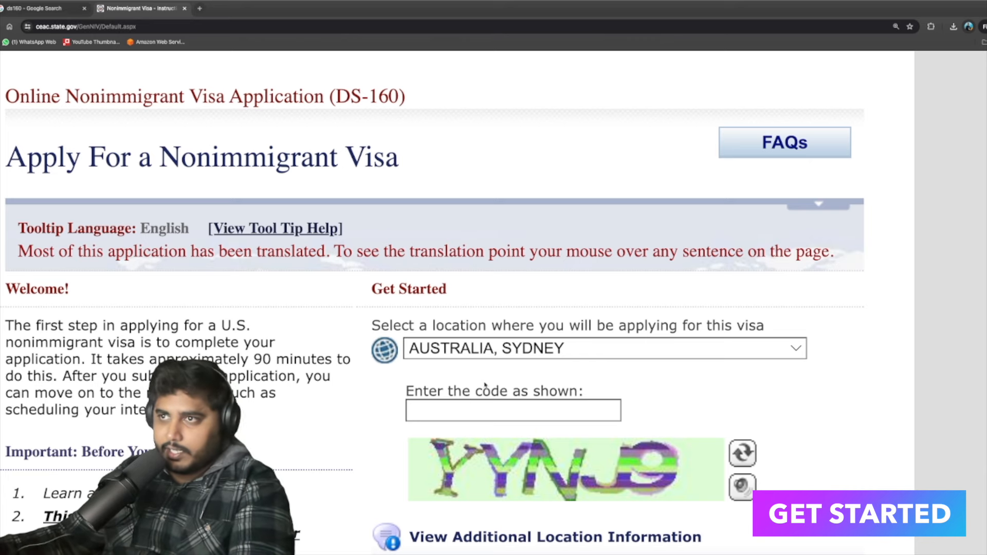
# Enter the captcha characters shown in the image, then highlight the digital-photo upload notice.
pyautogui.scroll(-1, 512, 424)
pyautogui.click(503, 358)
pyautogui.write('Y')
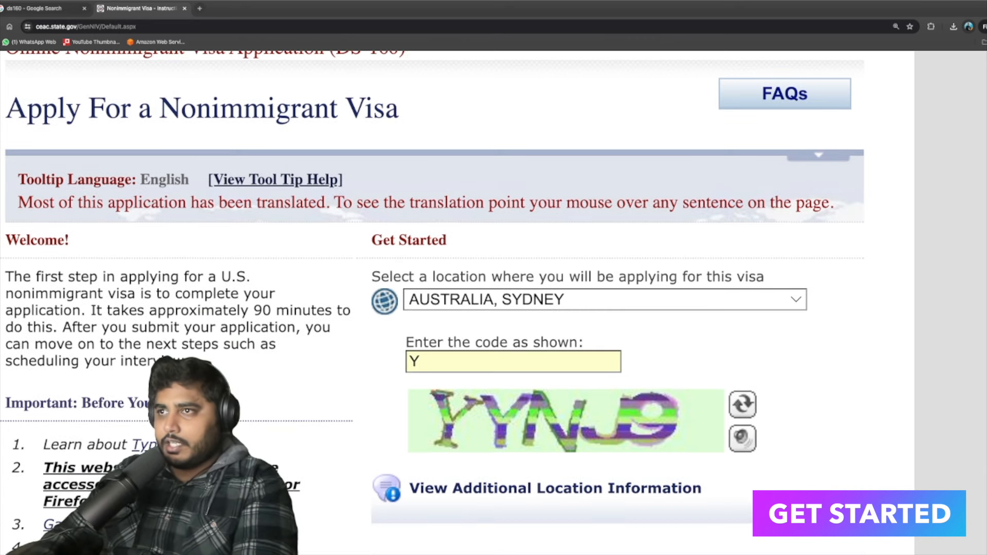
pyautogui.write('N')
pyautogui.press('BackSpace')
pyautogui.write('YNJ9')
pyautogui.scroll(-8, 503, 355)
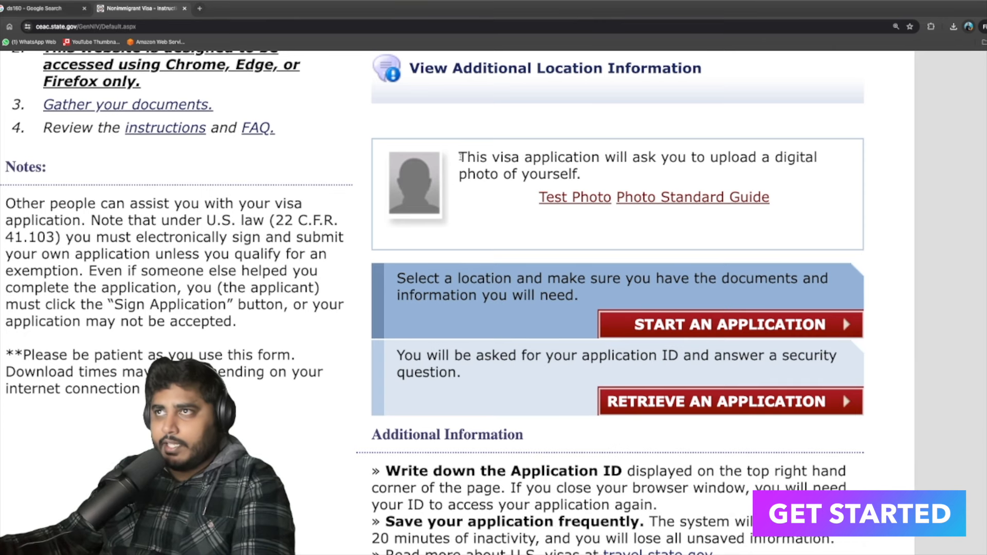
pyautogui.moveTo(458, 157); pyautogui.dragTo(605, 173)
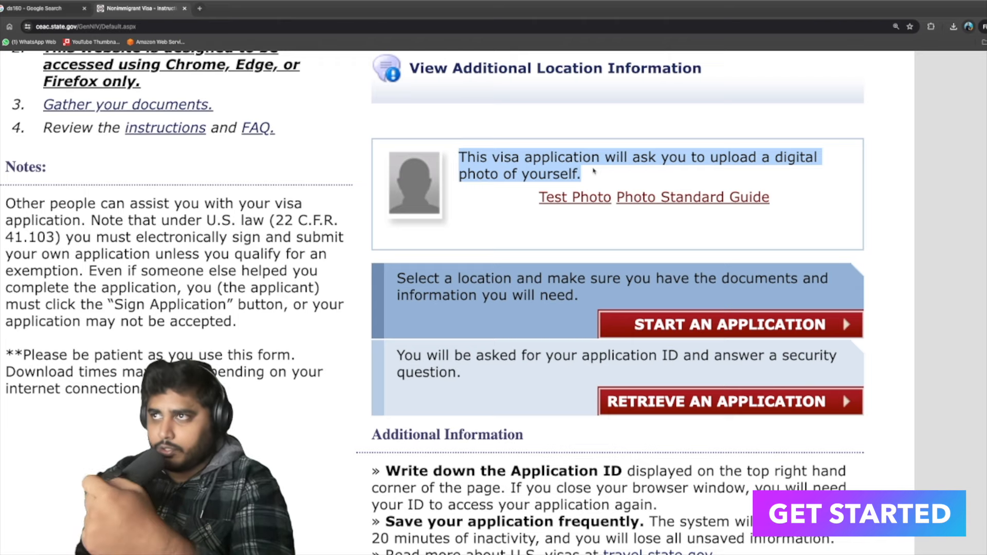
# Open the Photo Standard Guide, enlarge it to read the photo requirements, then return to DS-160.
pyautogui.click(693, 198)
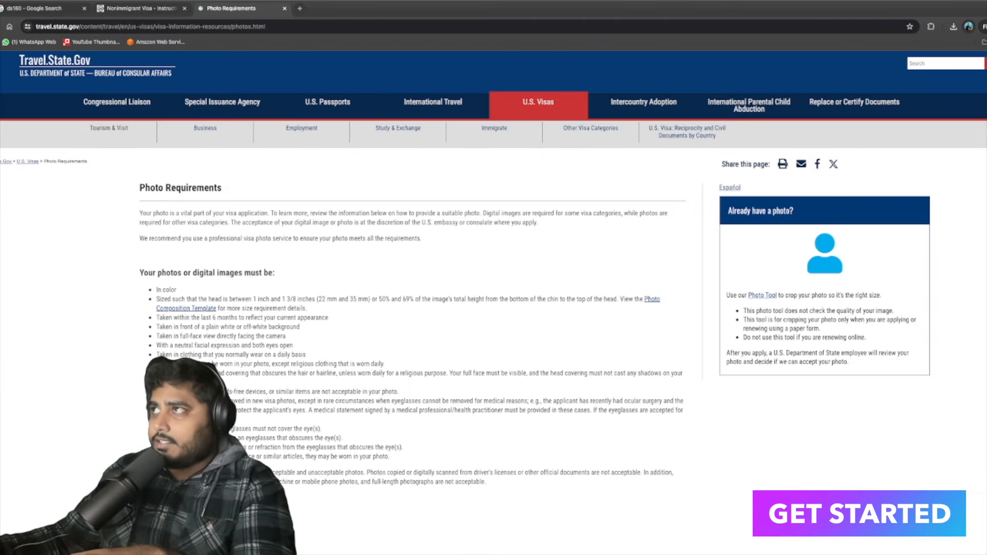
pyautogui.hotkey('ctrl', '+')
pyautogui.hotkey('ctrl', '+')
pyautogui.hotkey('ctrl', '+')
pyautogui.hotkey('ctrl', '+')
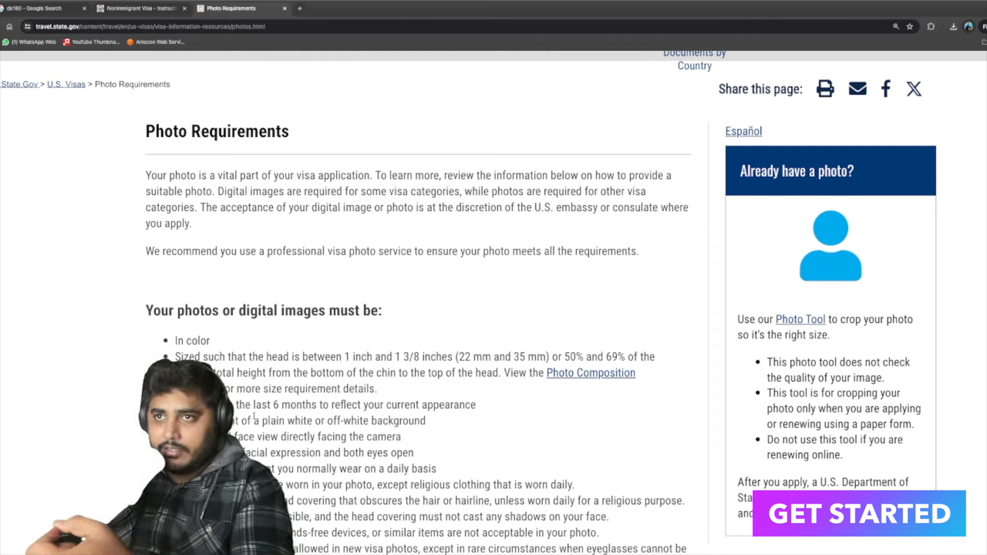
pyautogui.moveTo(269, 408); pyautogui.dragTo(325, 406)
pyautogui.click(336, 422)
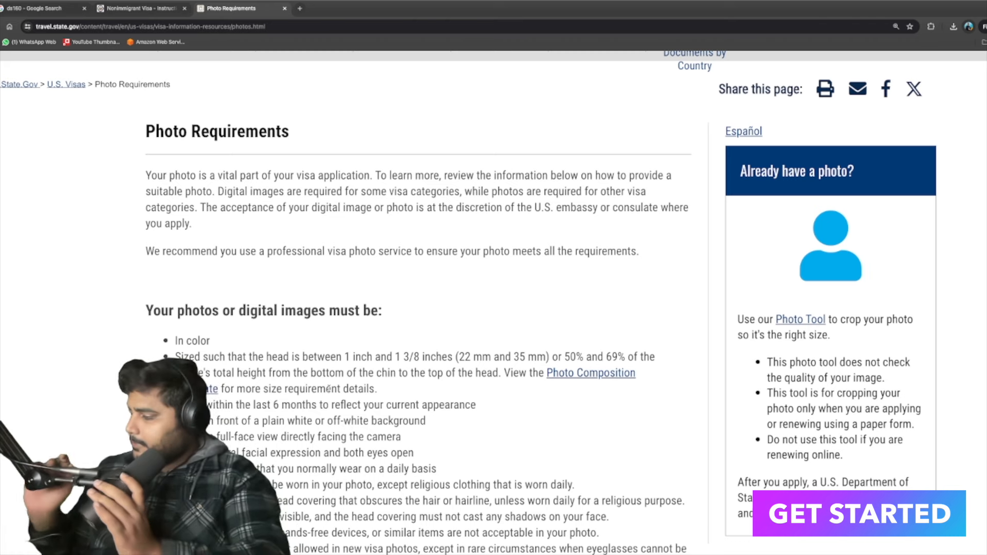
pyautogui.scroll(-4, 329, 389)
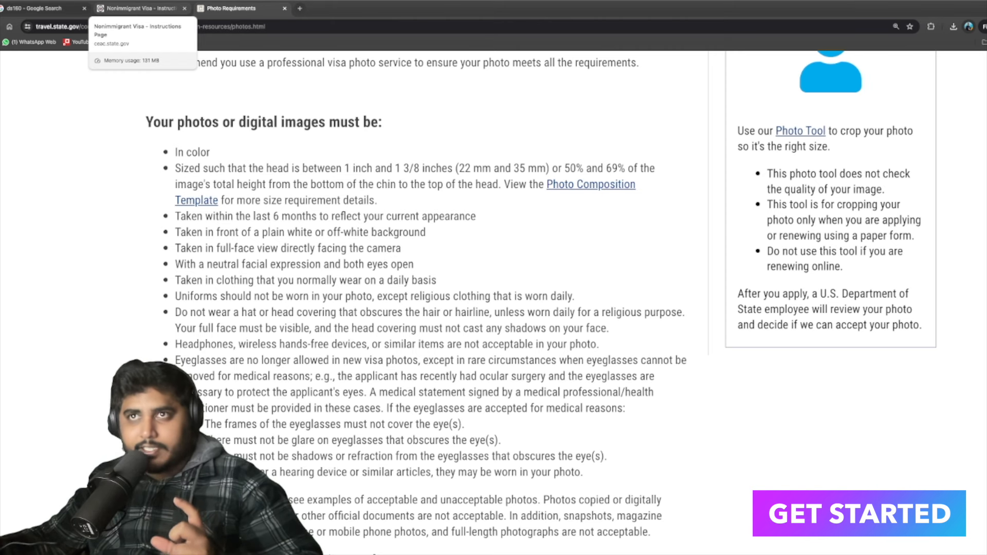
pyautogui.click(105, 9)
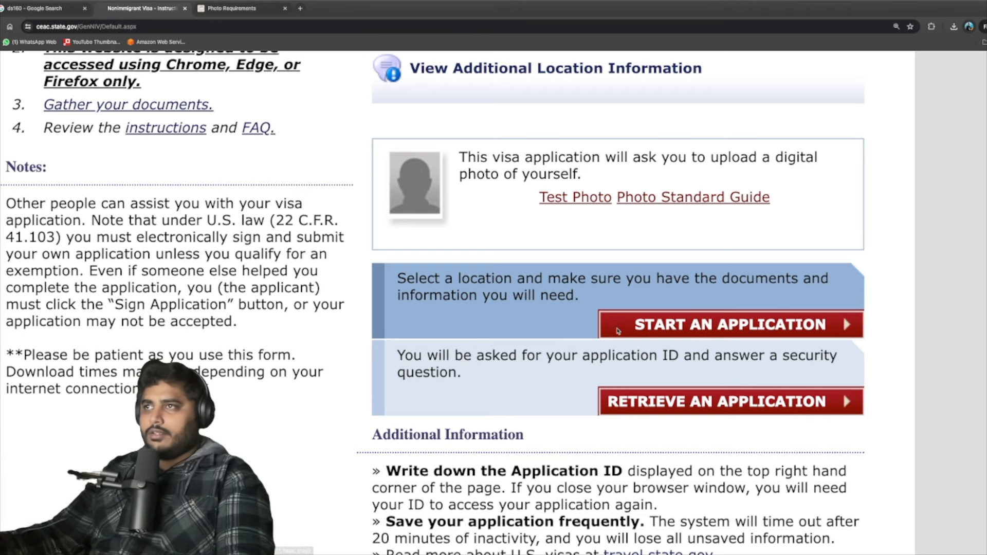
# Start a new application, scroll past the notice, and select the issued Application ID.
pyautogui.click(657, 333)
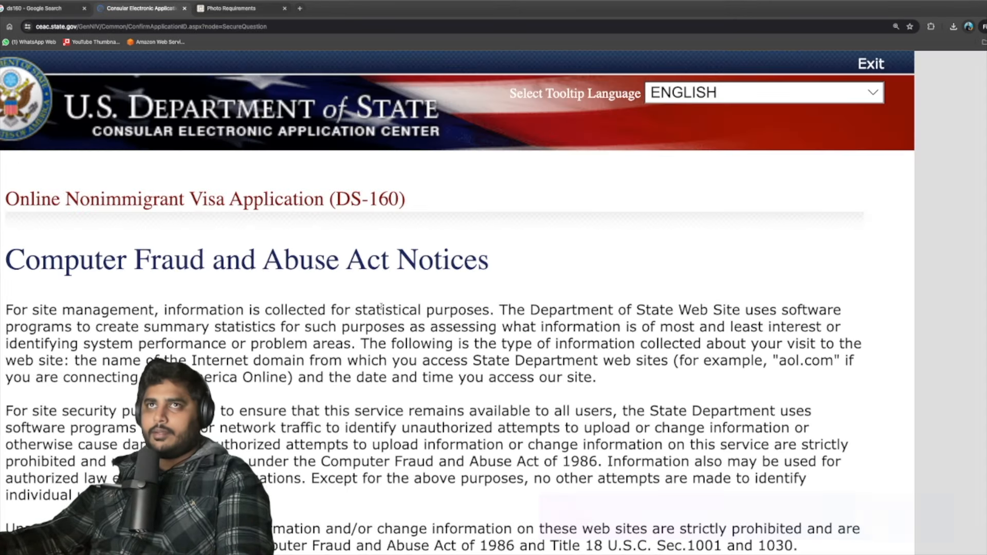
pyautogui.scroll(-3, 201, 291)
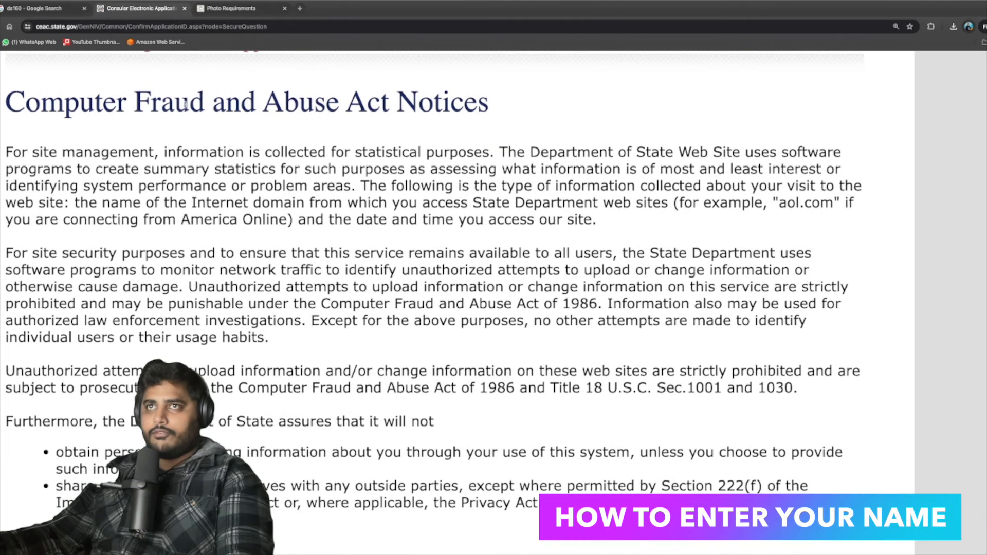
pyautogui.scroll(-4, 242, 315)
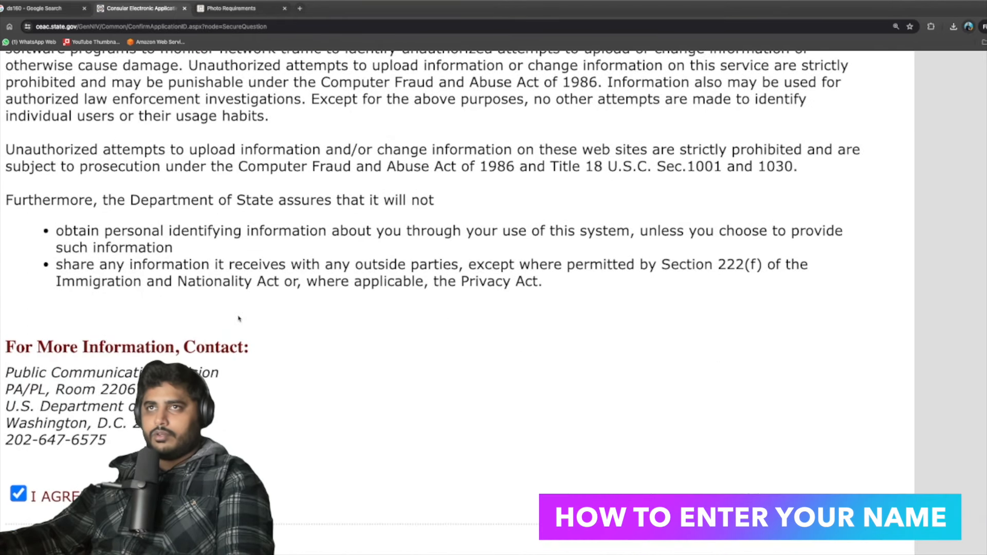
pyautogui.scroll(-8, 241, 315)
pyautogui.moveTo(670, 239); pyautogui.dragTo(820, 255)
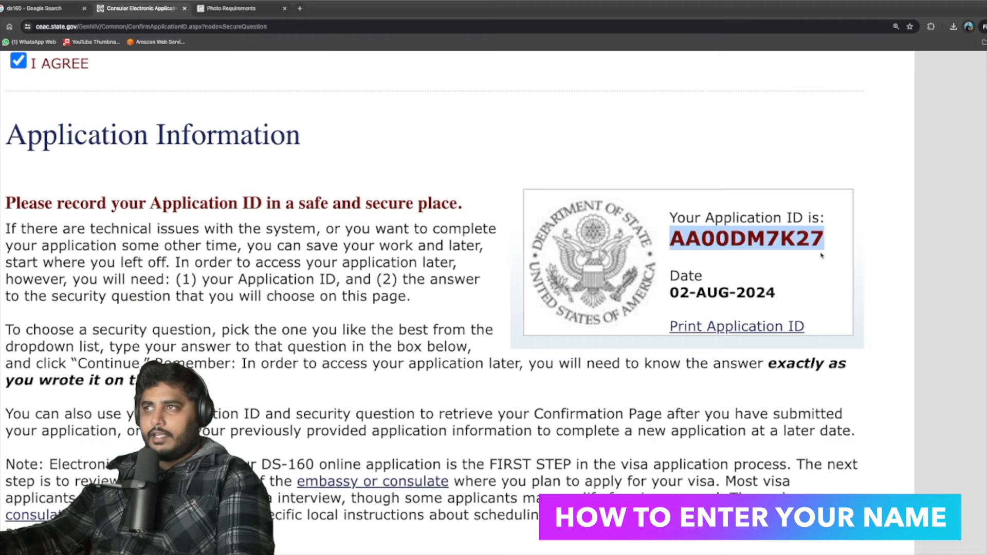
pyautogui.click(822, 259)
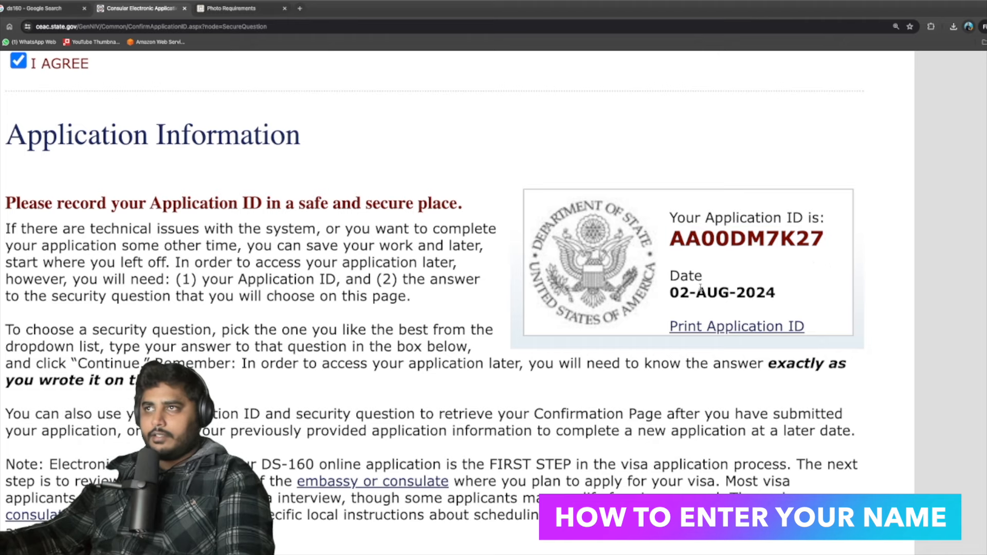
pyautogui.scroll(-1, 697, 243)
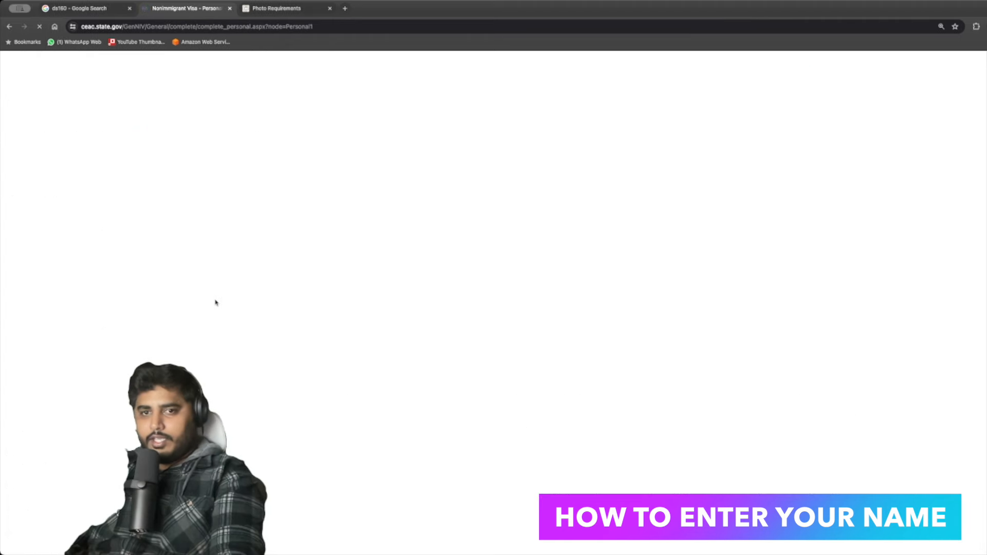
# Enter the applicant's surname and FNU as given name on the Personal 1 page.
pyautogui.scroll(-1, 215, 334)
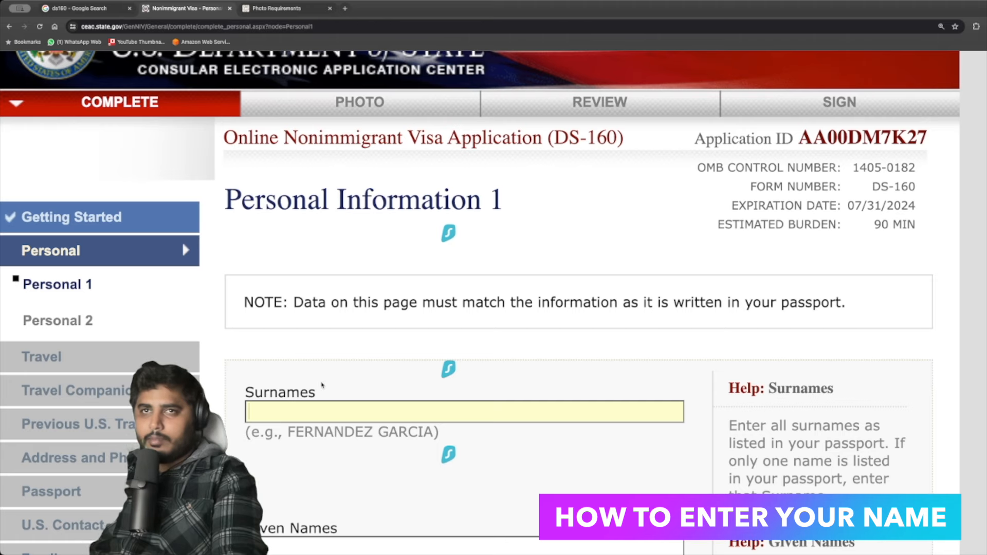
pyautogui.scroll(-2, 308, 324)
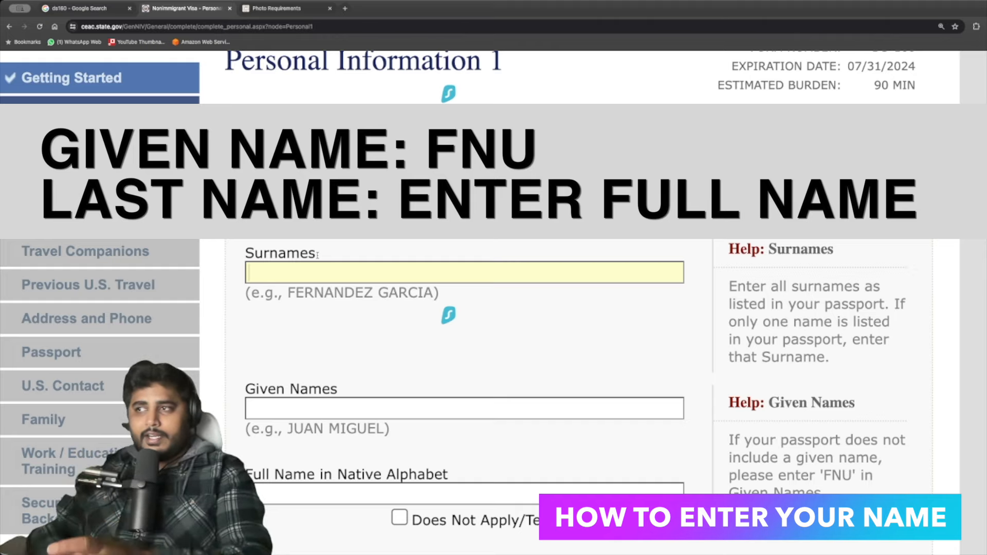
pyautogui.scroll(-2, 697, 377)
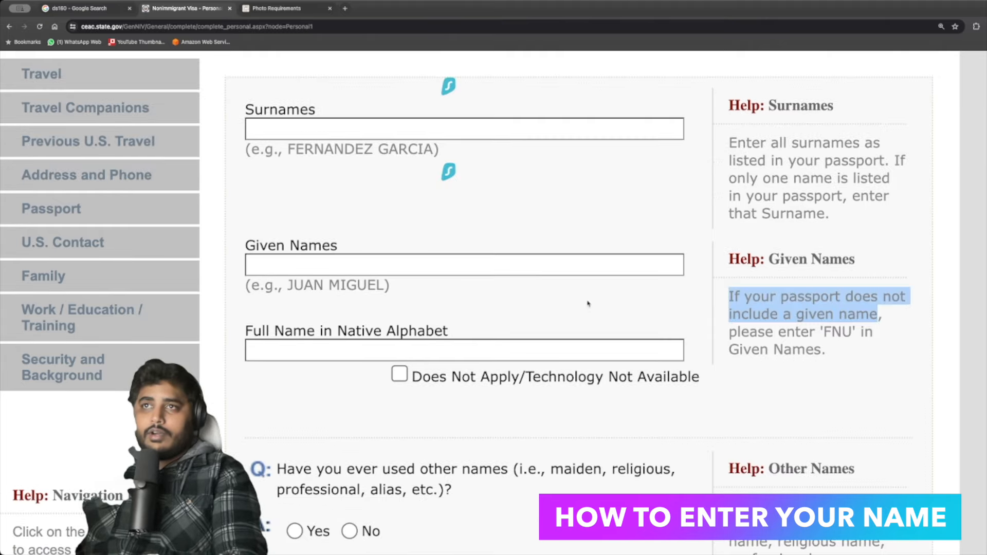
pyautogui.click(308, 128)
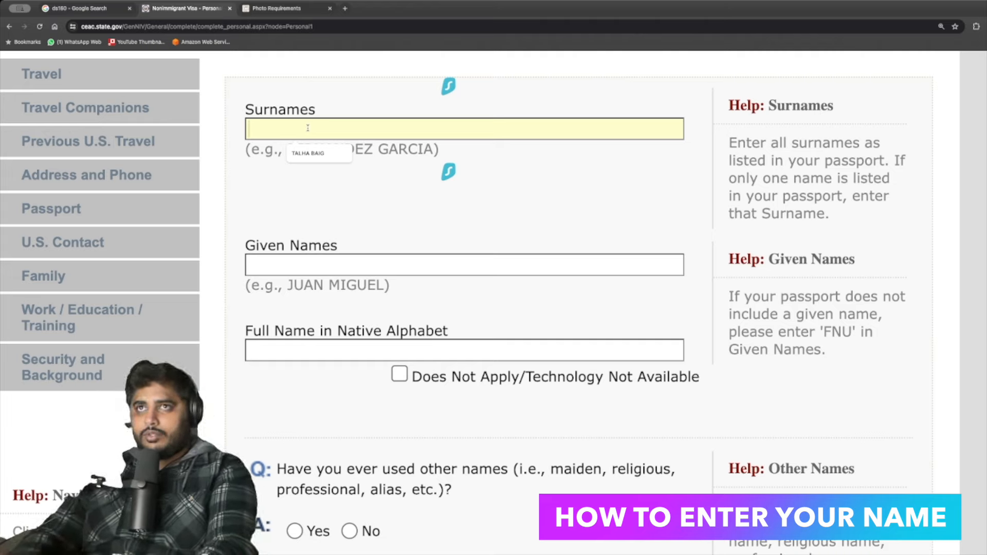
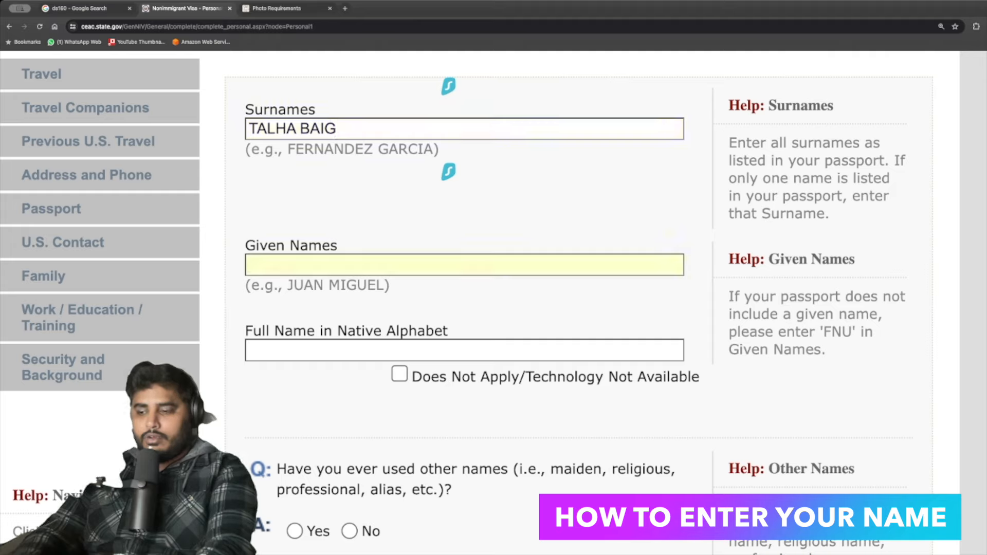
pyautogui.write('FNU')
pyautogui.press('Tab')
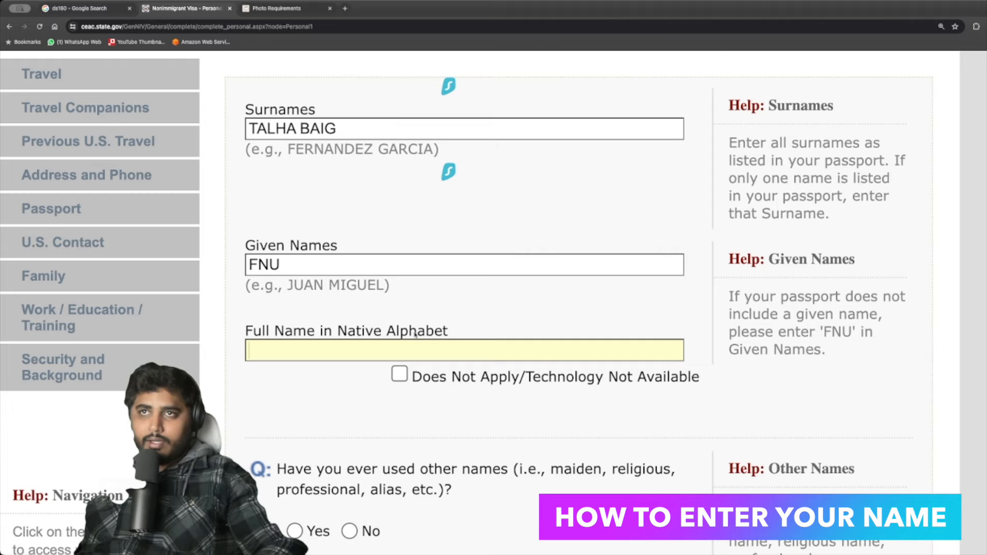
pyautogui.scroll(-3, 416, 328)
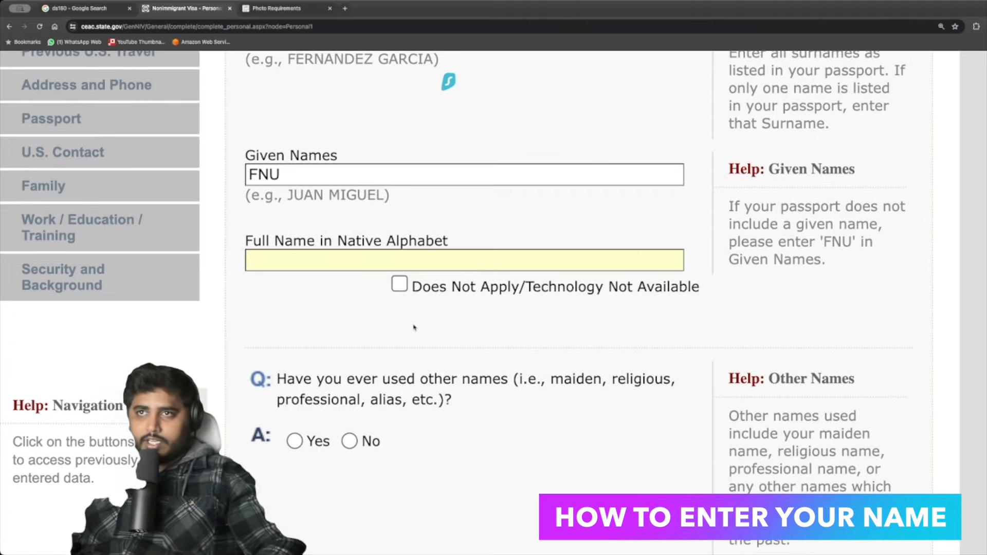
pyautogui.scroll(-5, 414, 327)
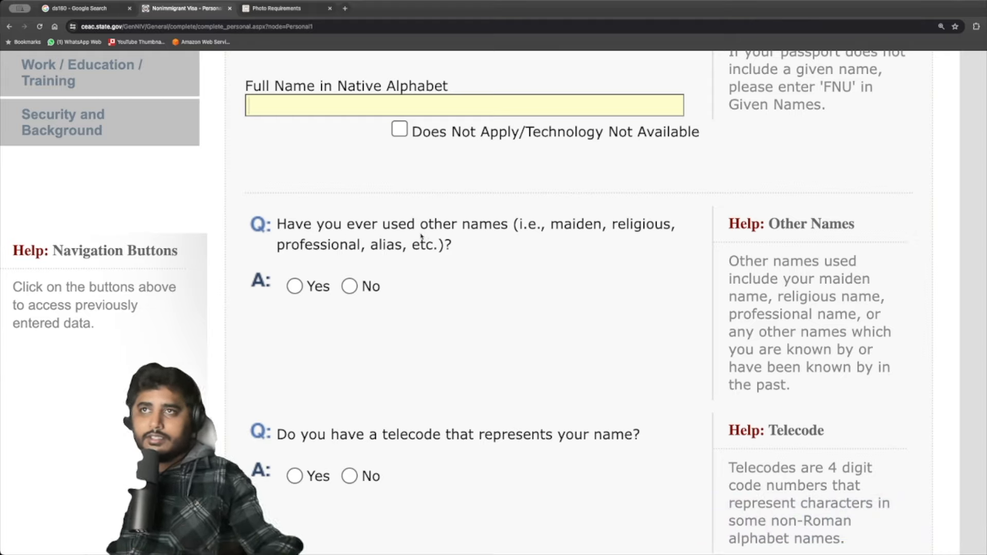
# Answer No to having used other names and to having a name telecode.
pyautogui.click(349, 286)
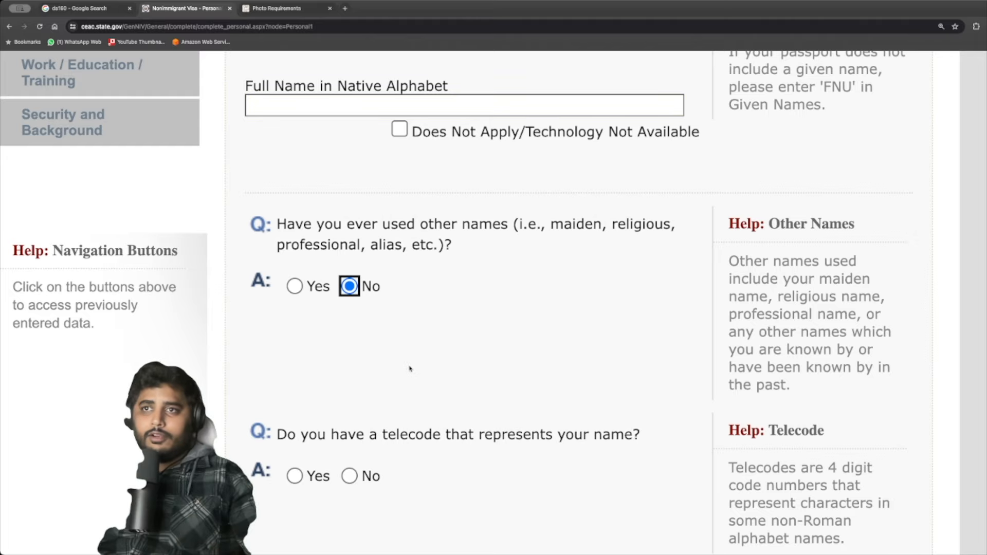
pyautogui.scroll(-3, 363, 414)
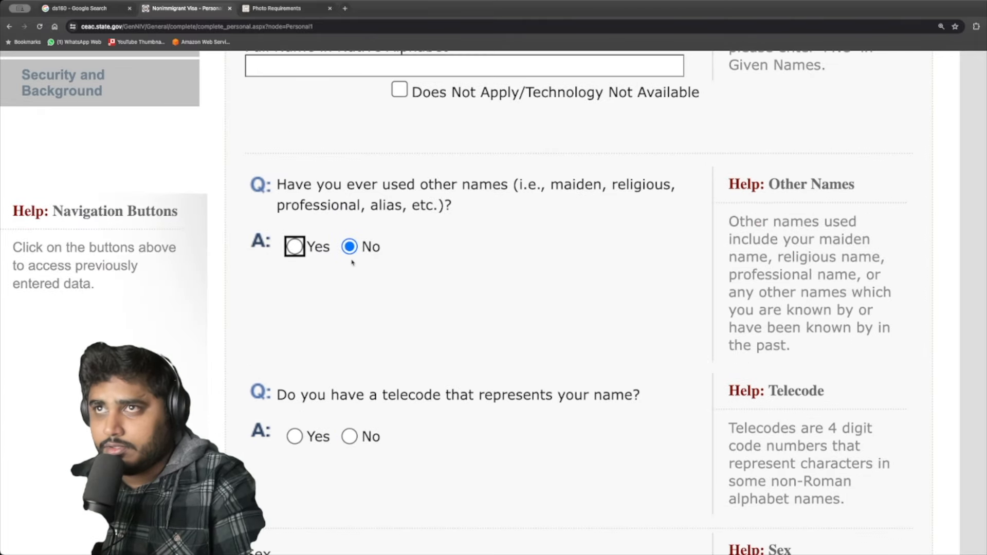
pyautogui.scroll(-1, 404, 399)
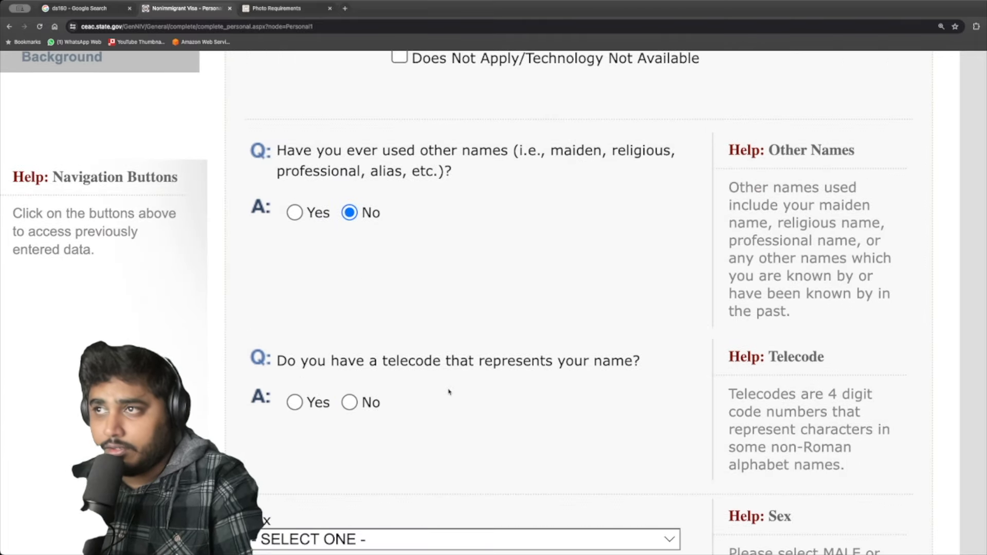
pyautogui.click(349, 402)
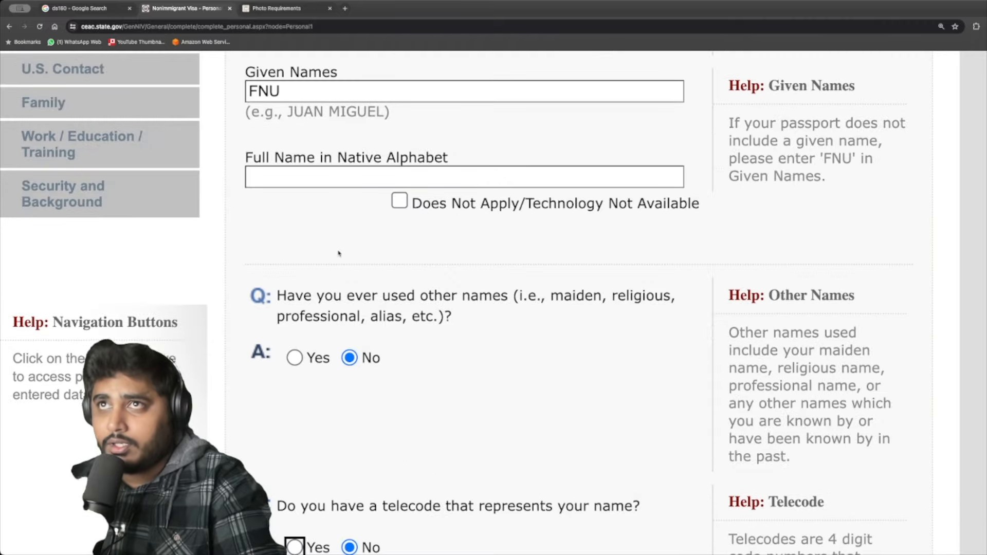
# Set sex to MALE and marital status to SINGLE.
pyautogui.scroll(3, 339, 253)
pyautogui.scroll(-9, 335, 277)
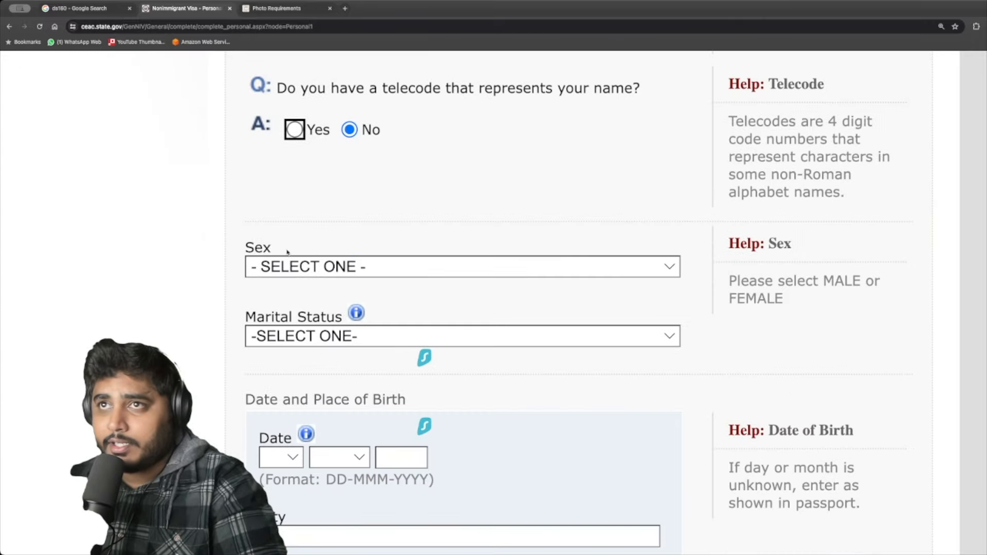
pyautogui.click(264, 263)
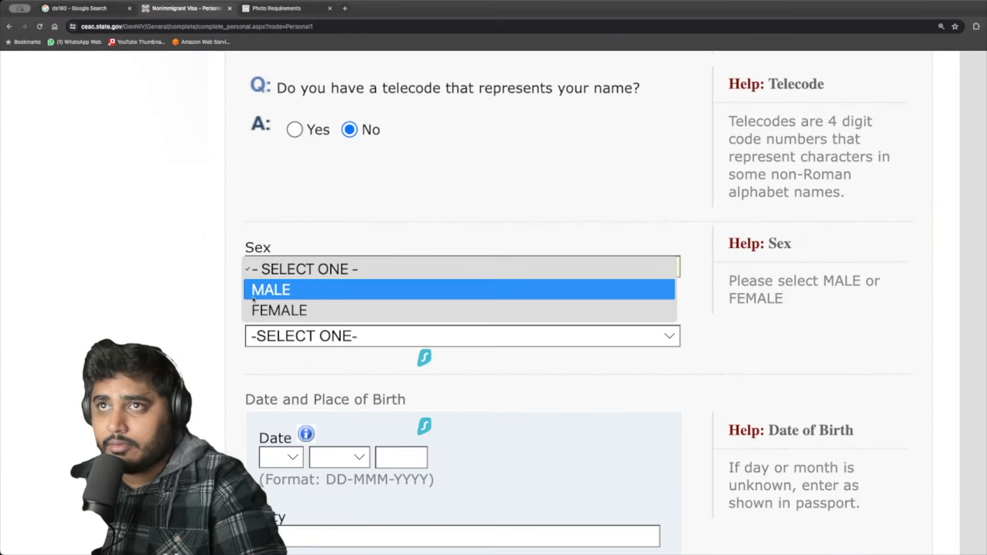
pyautogui.click(297, 271)
pyautogui.click(296, 272)
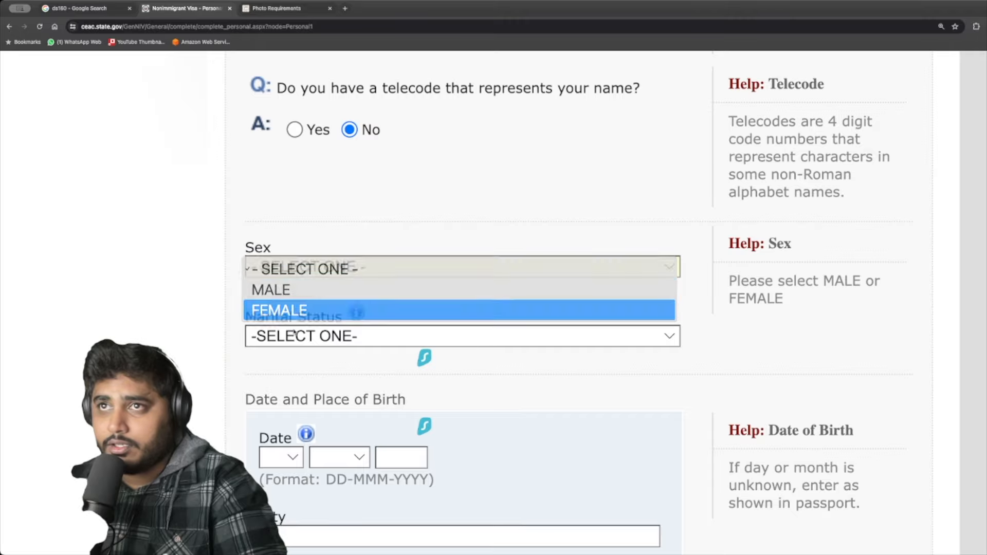
pyautogui.click(293, 289)
pyautogui.click(289, 340)
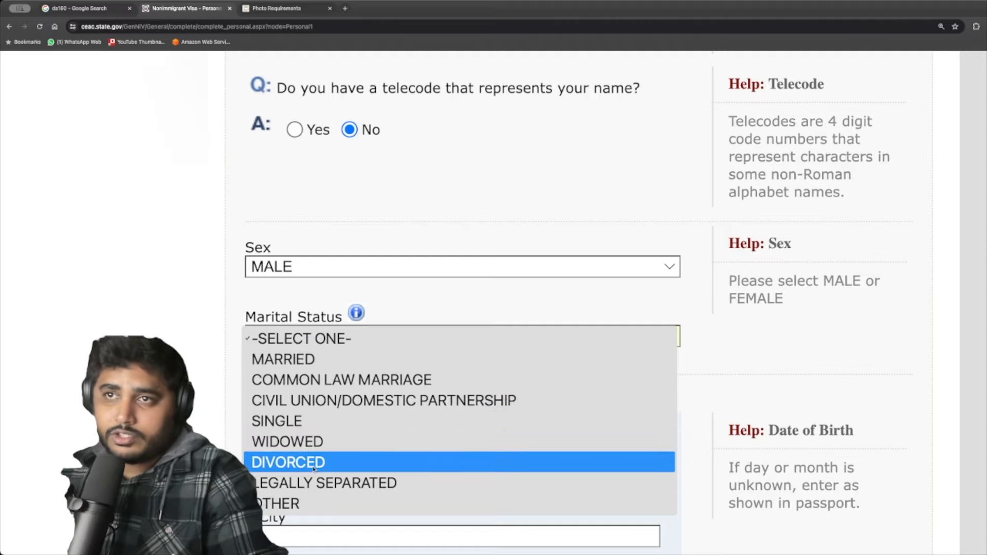
pyautogui.click(293, 421)
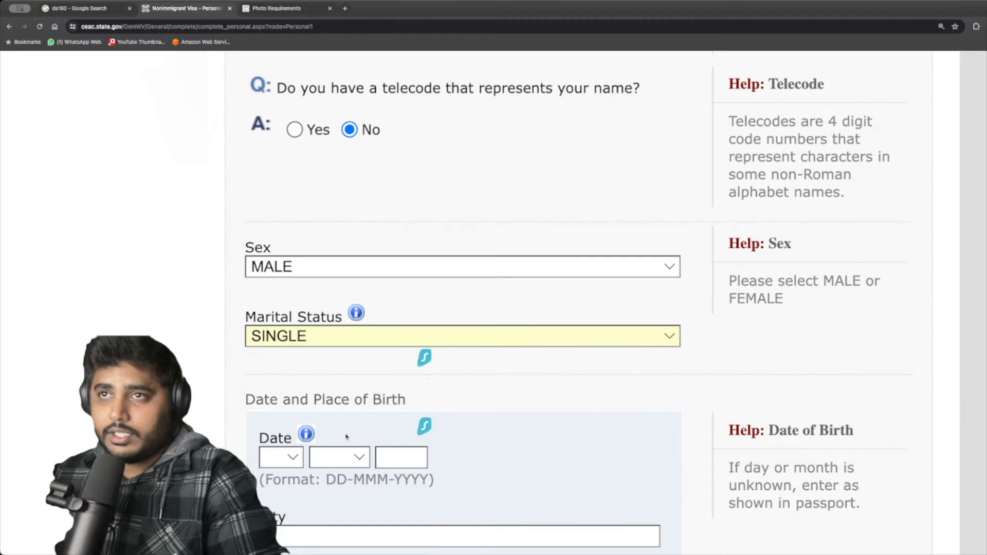
pyautogui.scroll(3, 302, 382)
pyautogui.scroll(-4, 306, 297)
pyautogui.click(280, 392)
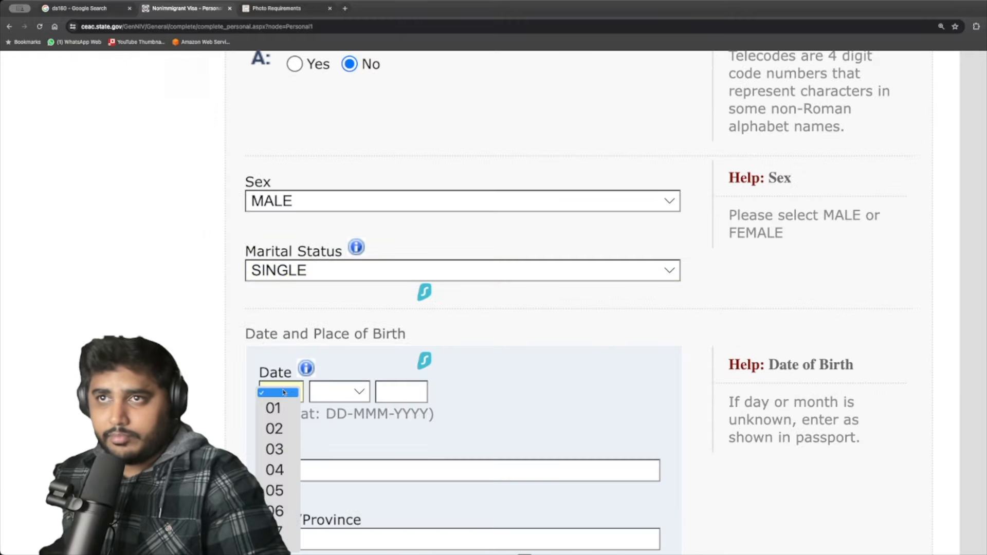
pyautogui.click(273, 408)
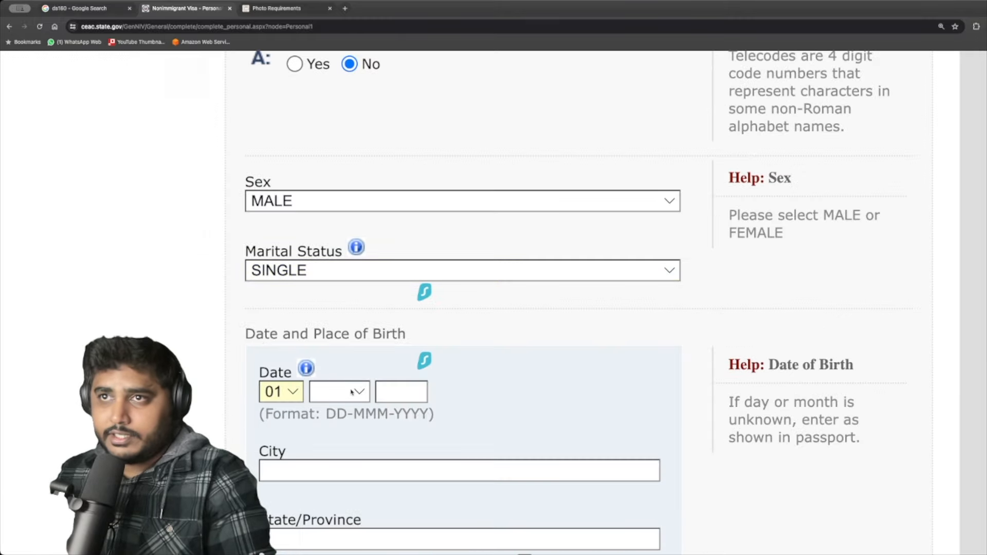
pyautogui.click(340, 391)
pyautogui.click(329, 408)
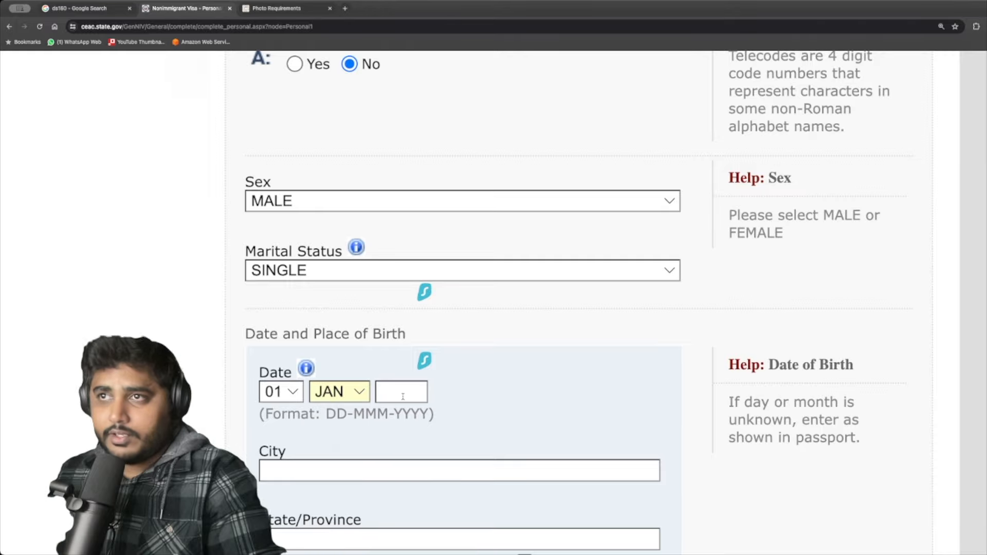
pyautogui.press('Tab')
pyautogui.write('1980')
pyautogui.press('Tab')
pyautogui.write('DELHI')
pyautogui.press('Tab')
pyautogui.press('Tab')
pyautogui.press('Tab')
pyautogui.press('space')
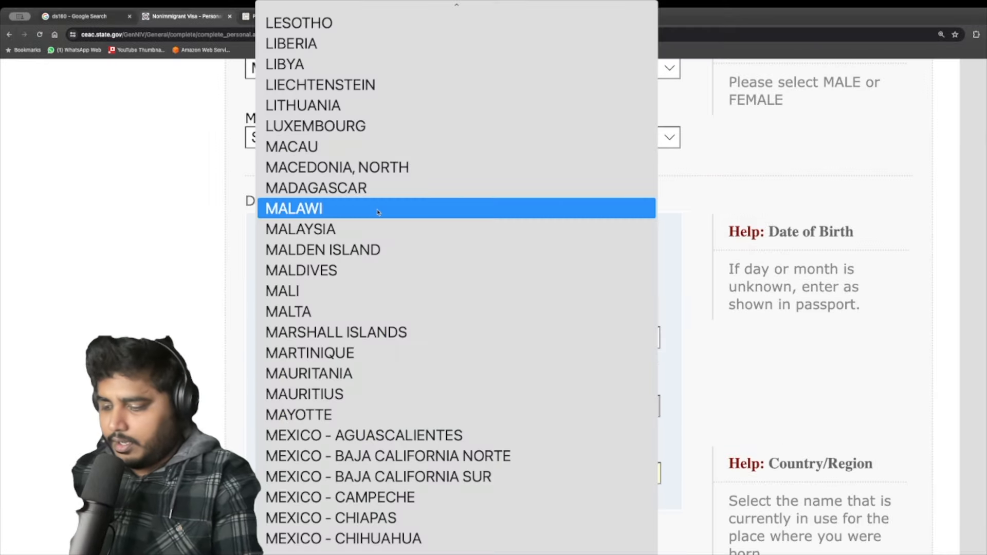
pyautogui.write('in')
pyautogui.press('Down')
pyautogui.press('Down')
pyautogui.press('Down')
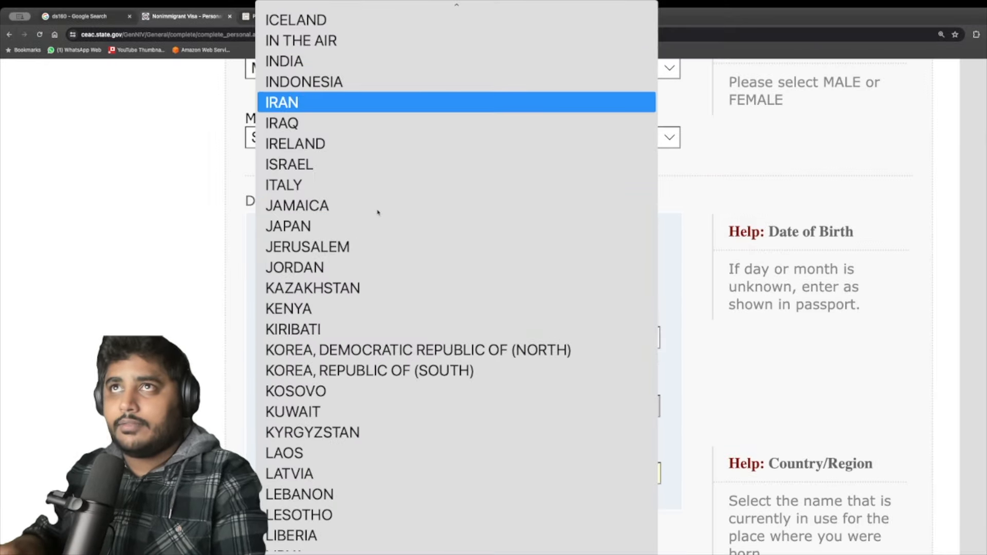
pyautogui.press('Up')
pyautogui.press('Up')
pyautogui.press('Return')
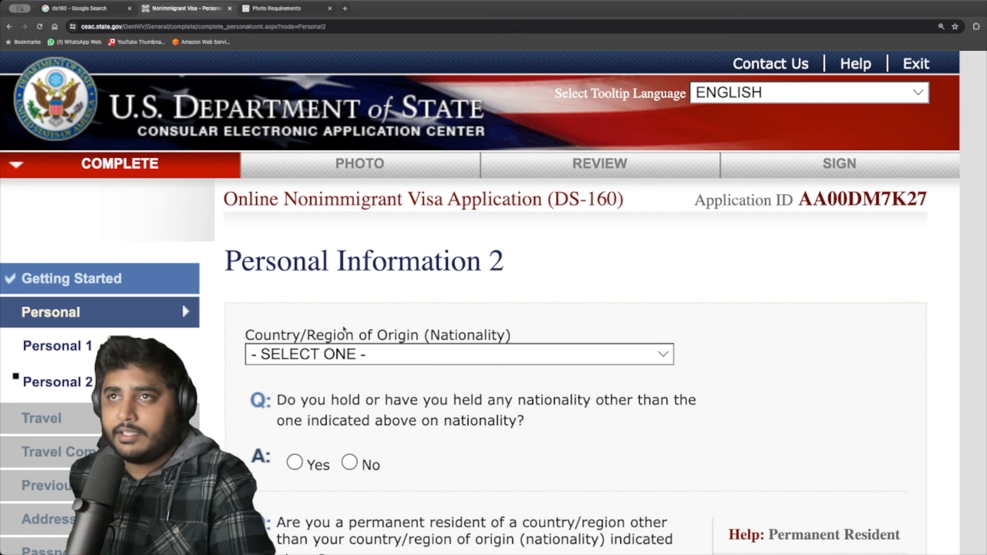
# Set the Country/Region of Origin (nationality) to INDIA.
pyautogui.click(349, 355)
pyautogui.click(397, 347)
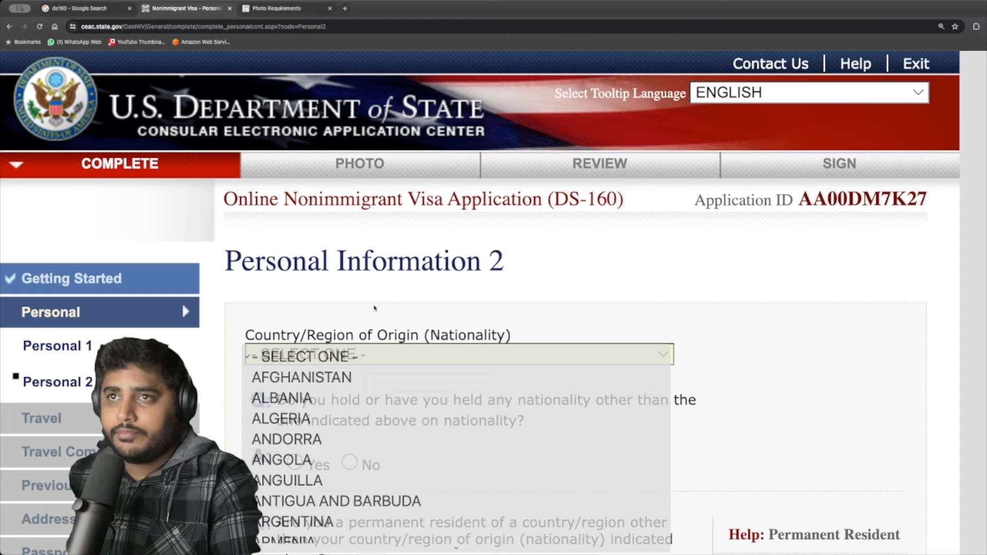
pyautogui.click(397, 350)
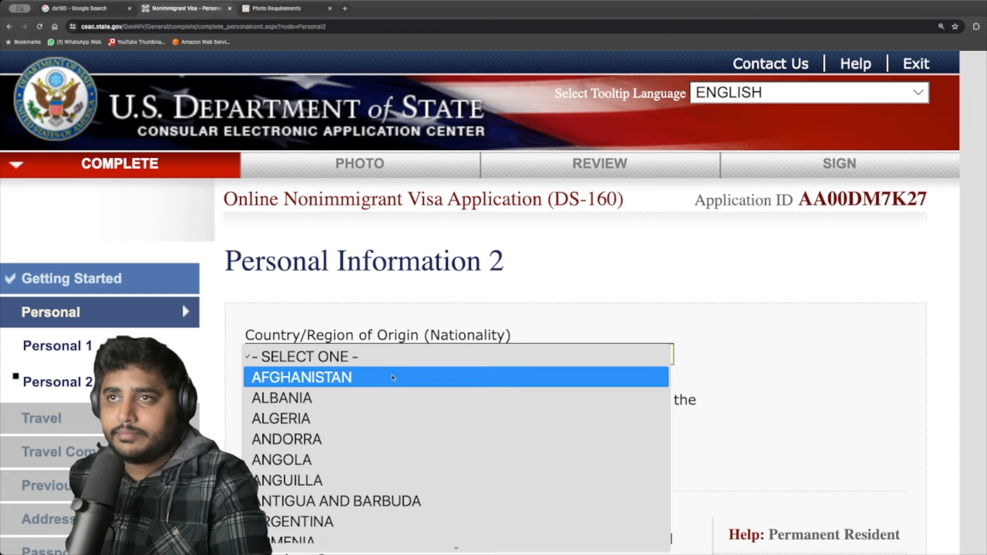
pyautogui.write('india')
pyautogui.press('Return')
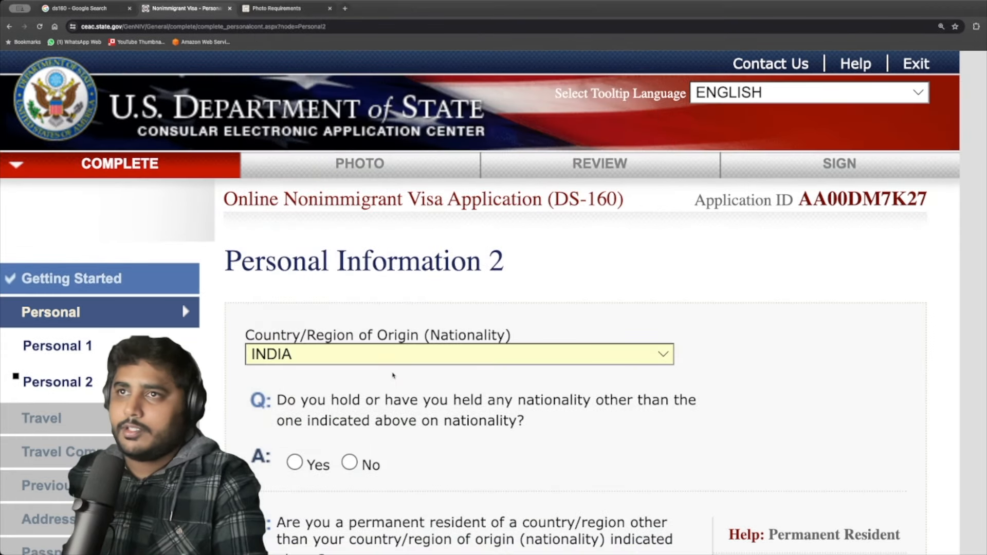
pyautogui.scroll(-1, 393, 375)
pyautogui.scroll(1, 393, 376)
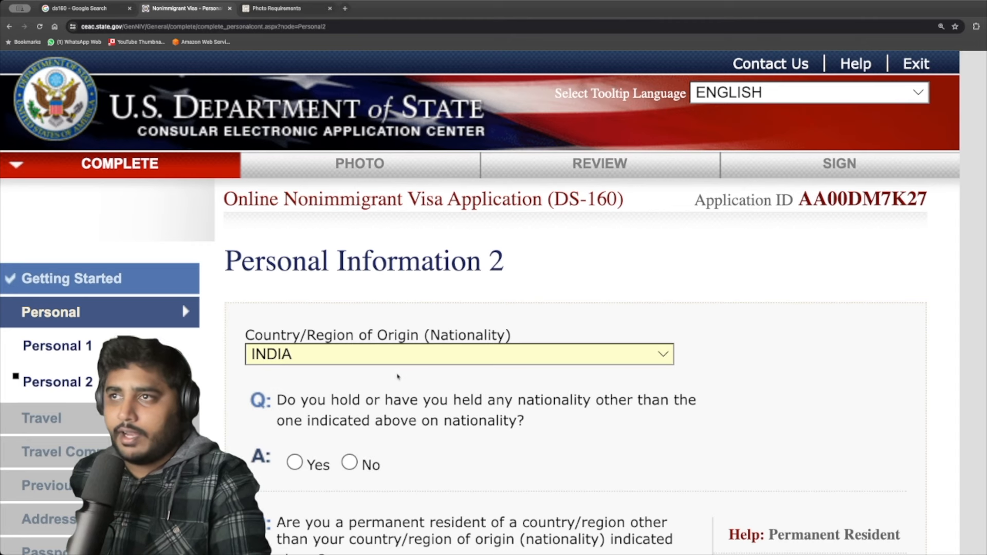
pyautogui.scroll(-1, 551, 383)
pyautogui.scroll(-3, 463, 391)
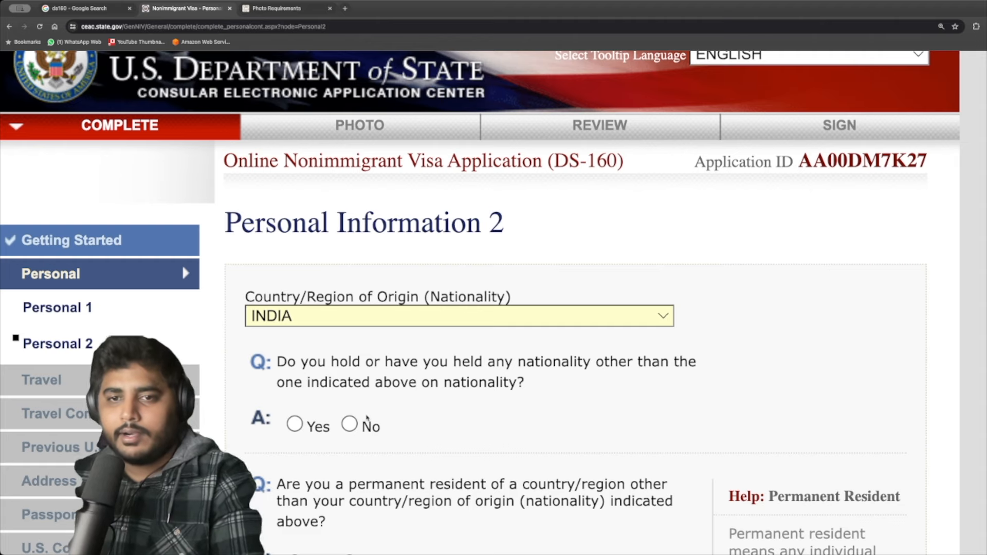
# Answer No to holding another nationality and to permanent residency elsewhere.
pyautogui.click(349, 424)
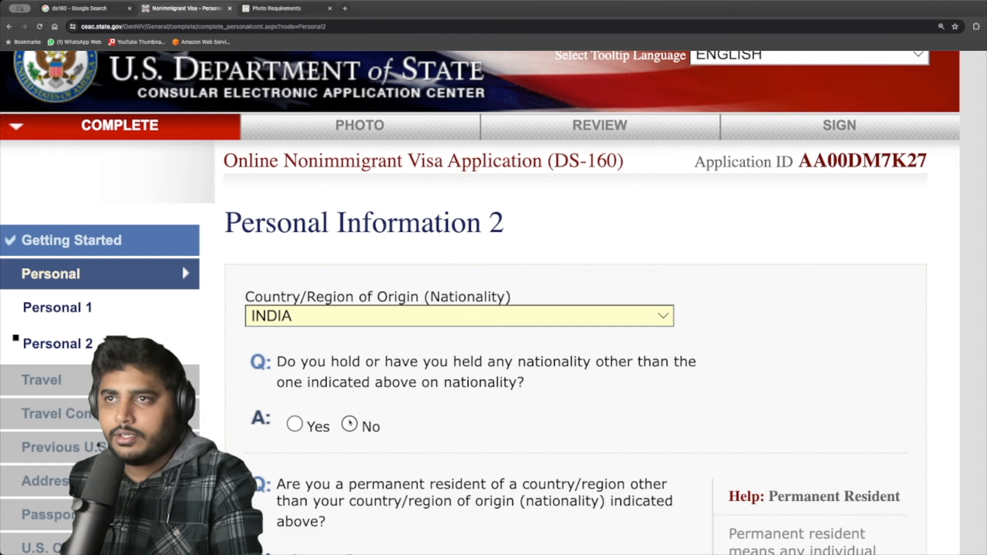
pyautogui.scroll(-3, 558, 353)
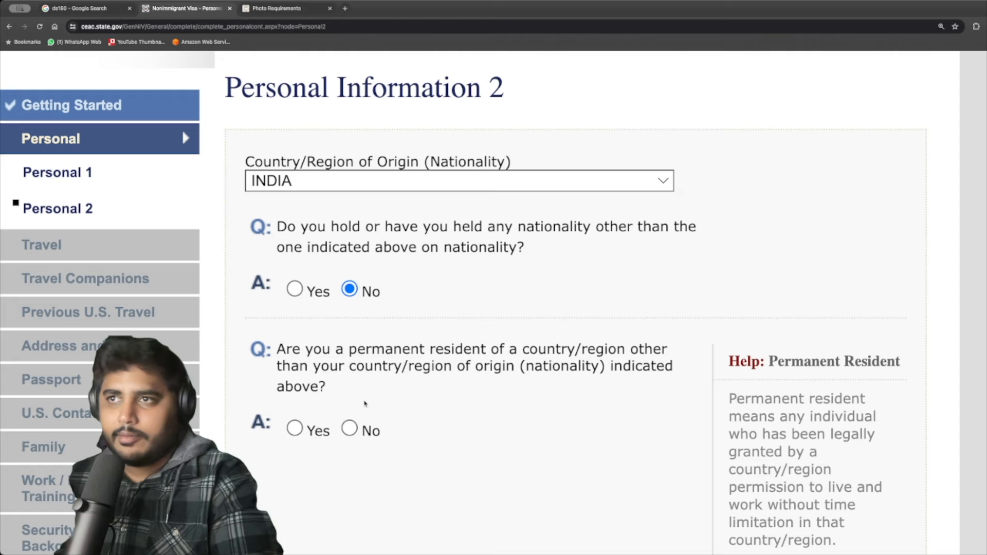
pyautogui.click(349, 427)
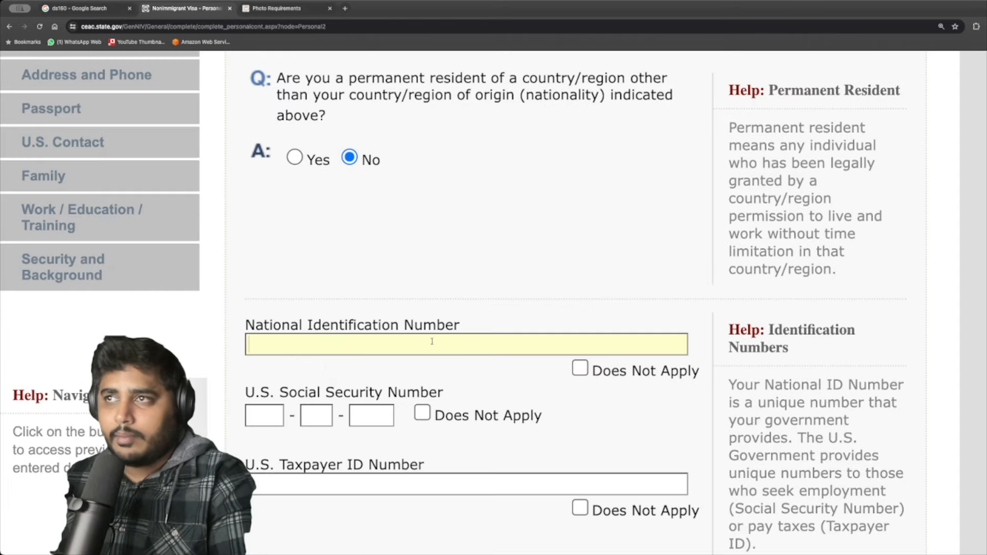
pyautogui.scroll(-3, 465, 368)
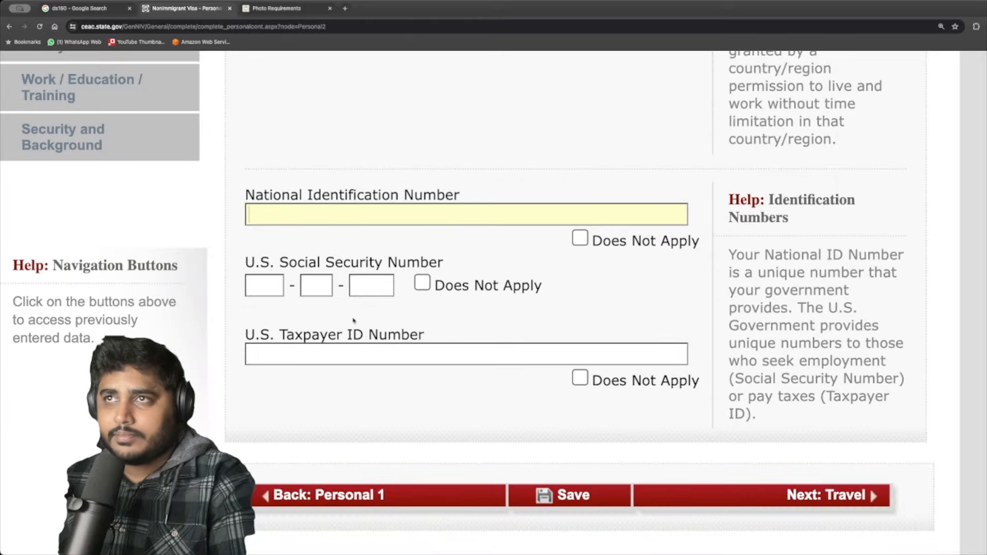
# Mark National ID, Social Security and Taxpayer ID numbers as Does Not Apply.
pyautogui.click(268, 287)
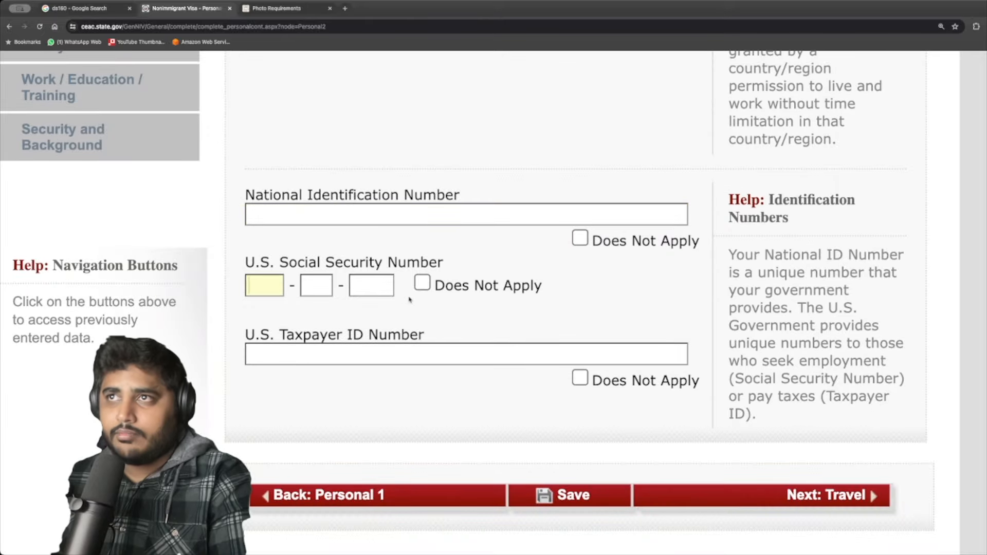
pyautogui.click(462, 285)
pyautogui.click(582, 238)
pyautogui.click(582, 239)
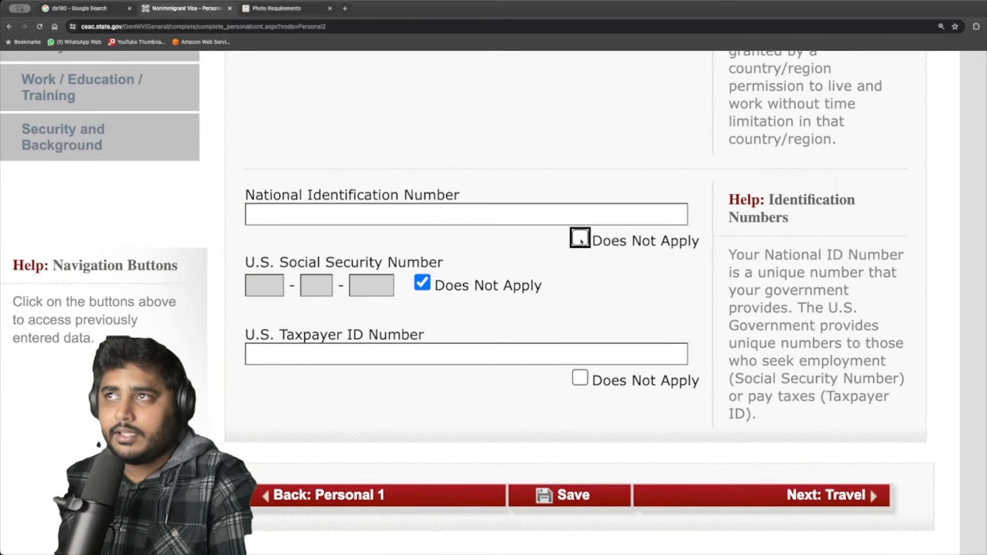
pyautogui.click(581, 239)
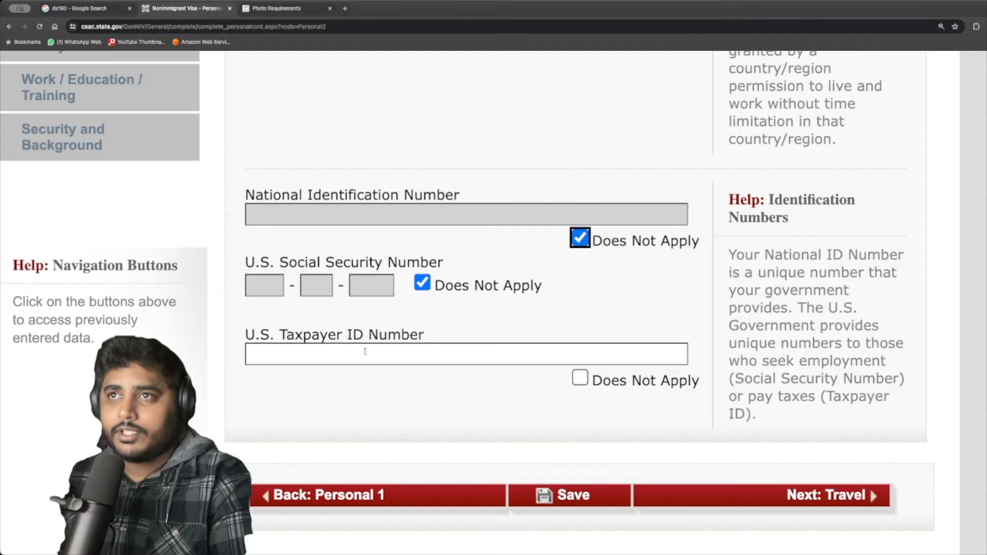
pyautogui.click(580, 378)
pyautogui.scroll(-1, 498, 395)
# Set trip purpose to TEMP. BUSINESS PLEASURE VISITOR (B), specified as BUSINESS & TOURISM (B1/B2).
pyautogui.click(802, 480)
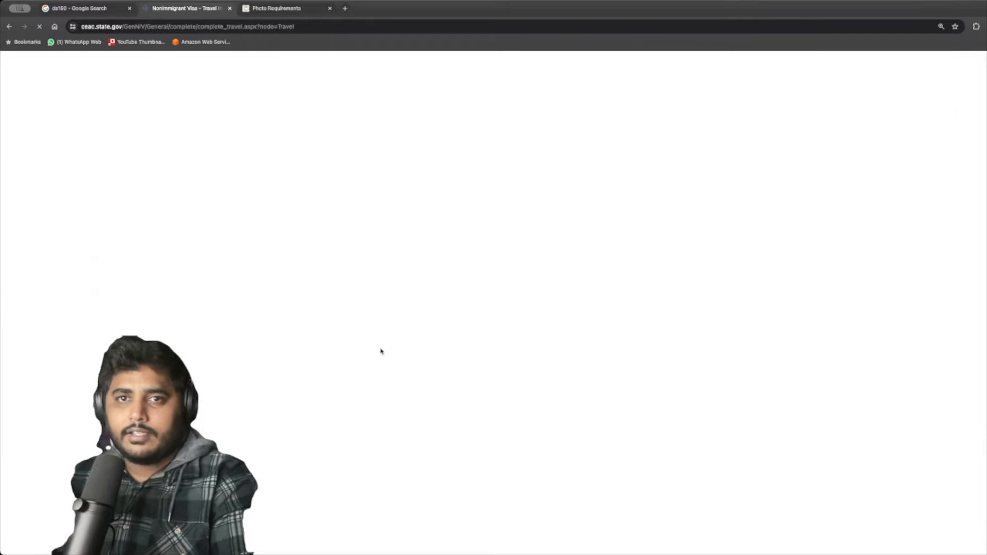
pyautogui.scroll(-3, 514, 369)
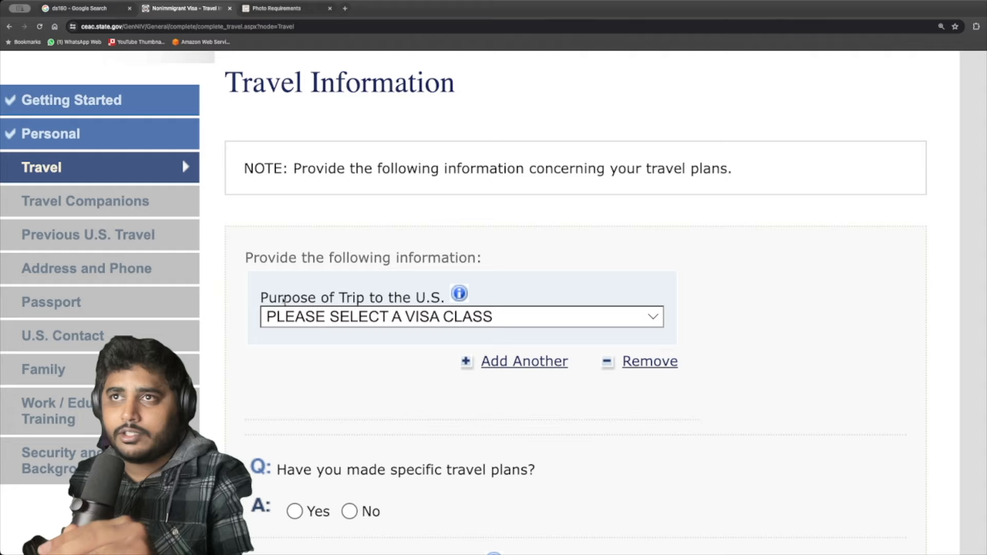
pyautogui.click(345, 318)
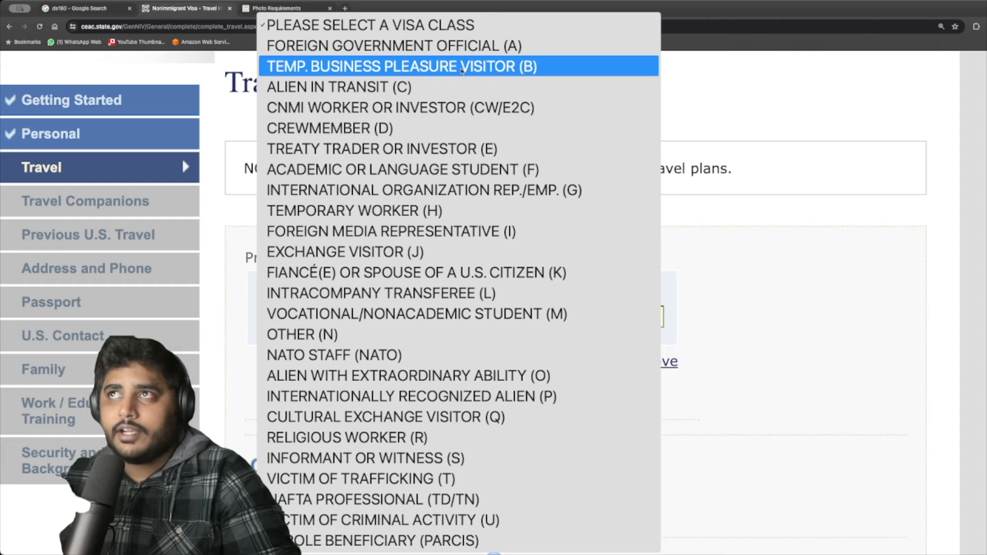
pyautogui.click(412, 87)
pyautogui.scroll(-3, 382, 345)
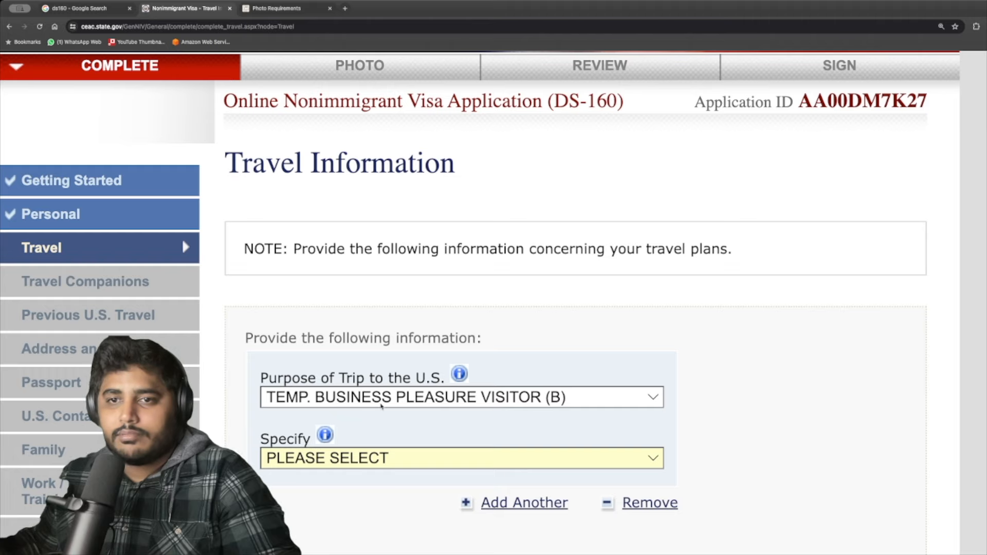
pyautogui.scroll(-1, 476, 471)
pyautogui.click(365, 427)
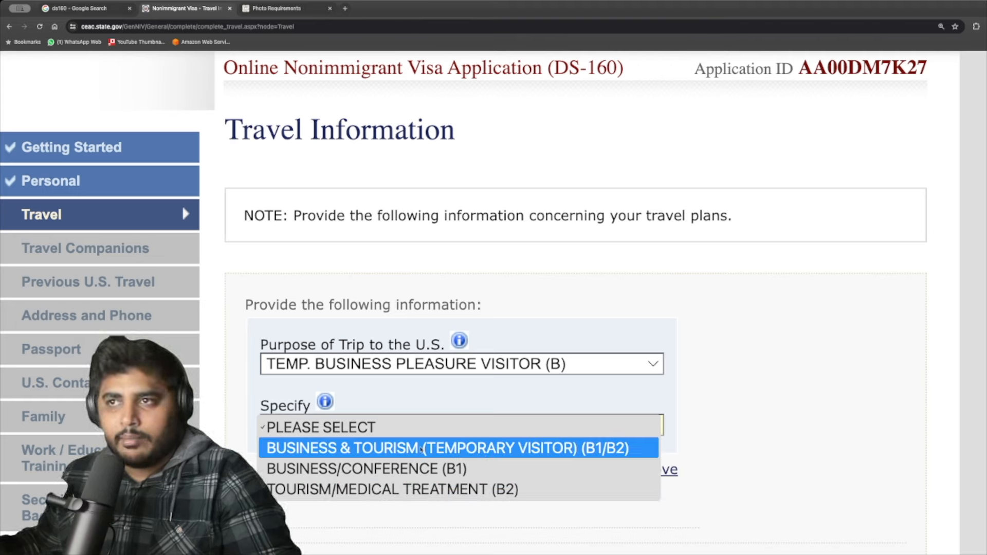
pyautogui.click(461, 448)
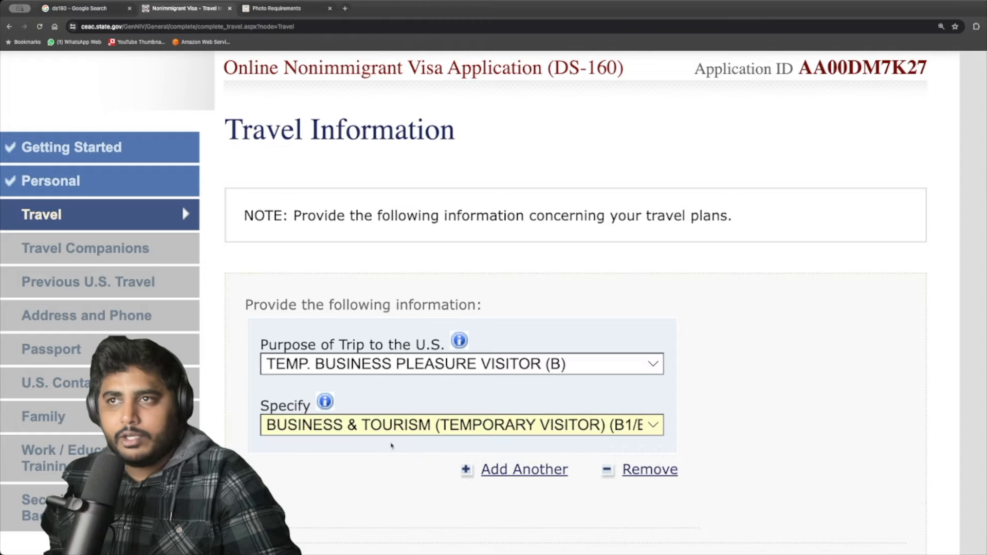
# Answer No to having specific travel plans.
pyautogui.scroll(-6, 341, 380)
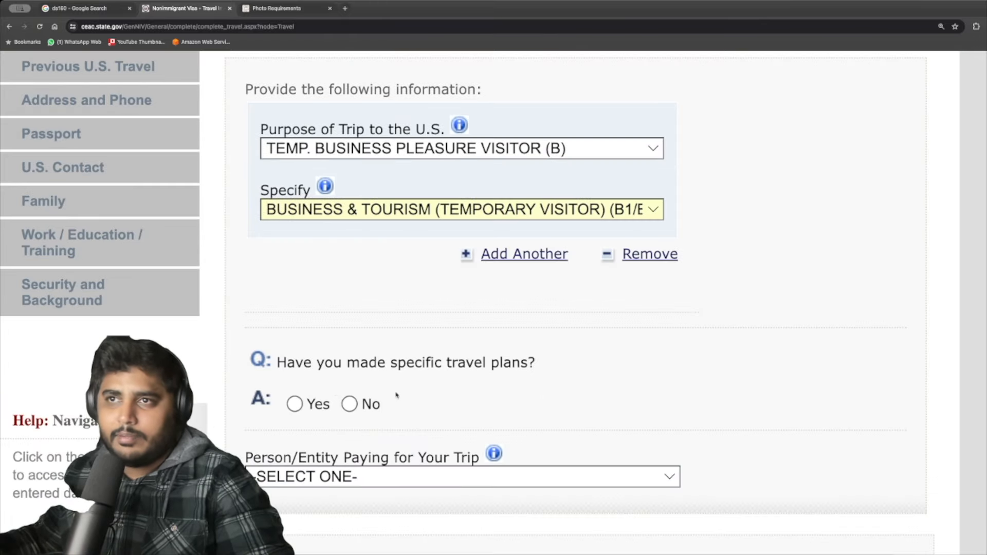
pyautogui.scroll(-1, 342, 406)
pyautogui.scroll(-1, 342, 396)
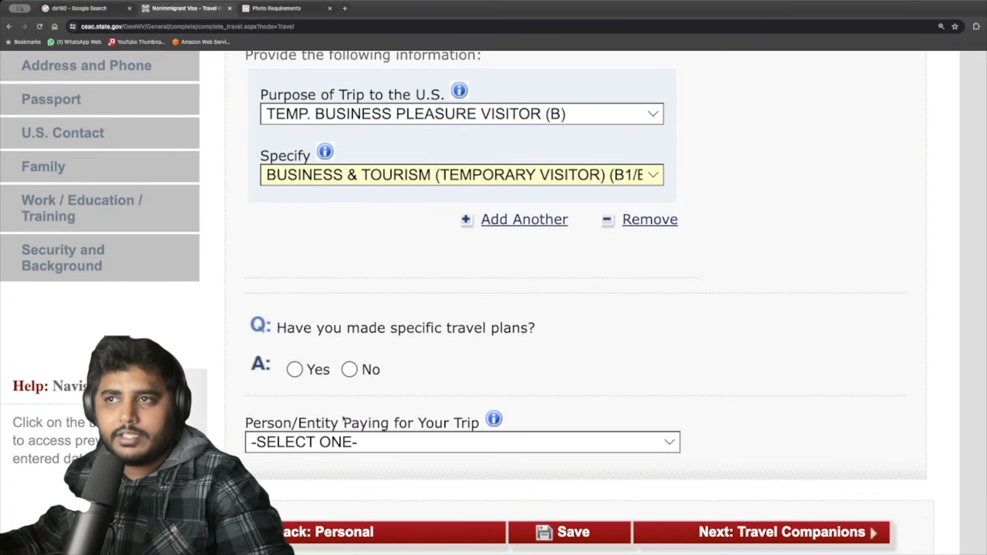
pyautogui.click(349, 370)
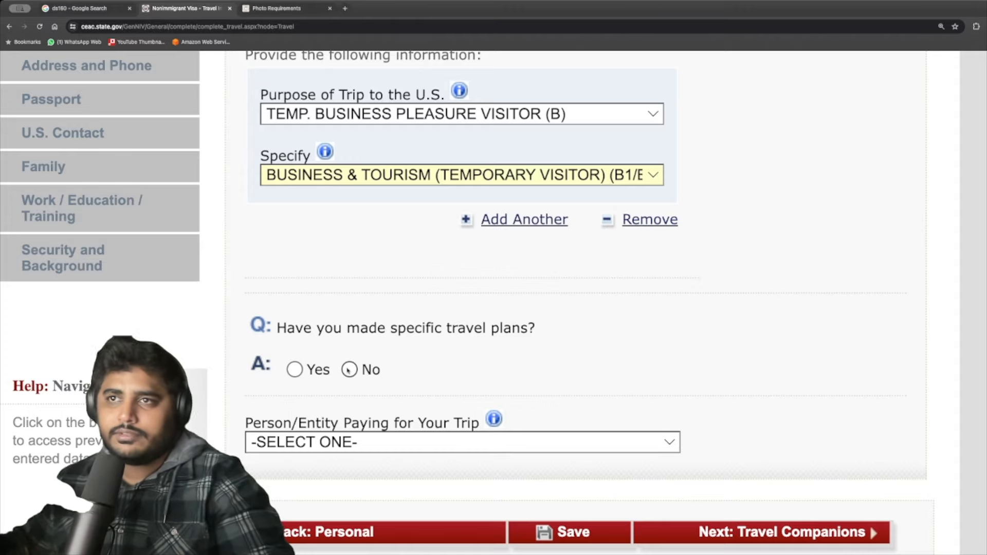
# Set the intended arrival date to 10 DEC 2024.
pyautogui.scroll(-5, 335, 418)
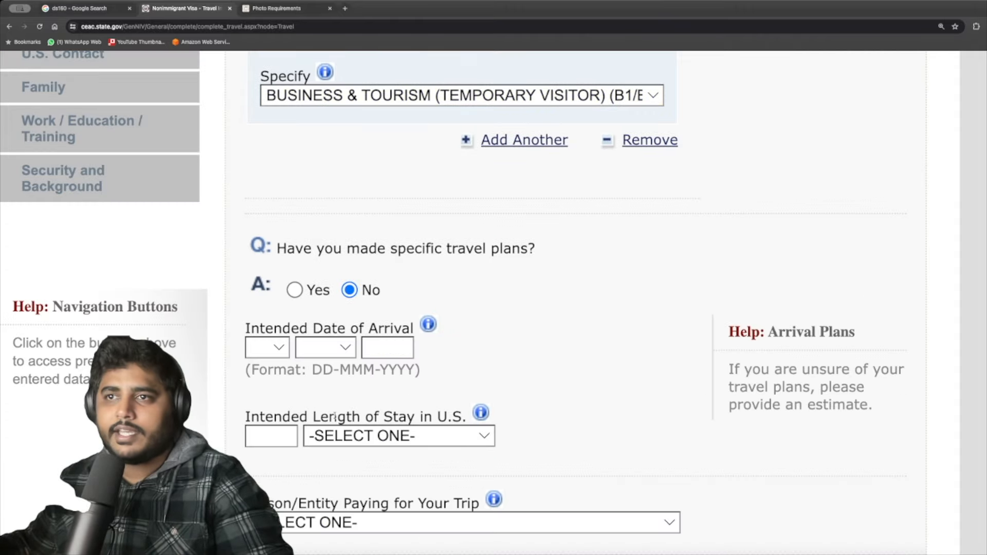
pyautogui.click(267, 291)
pyautogui.click(383, 336)
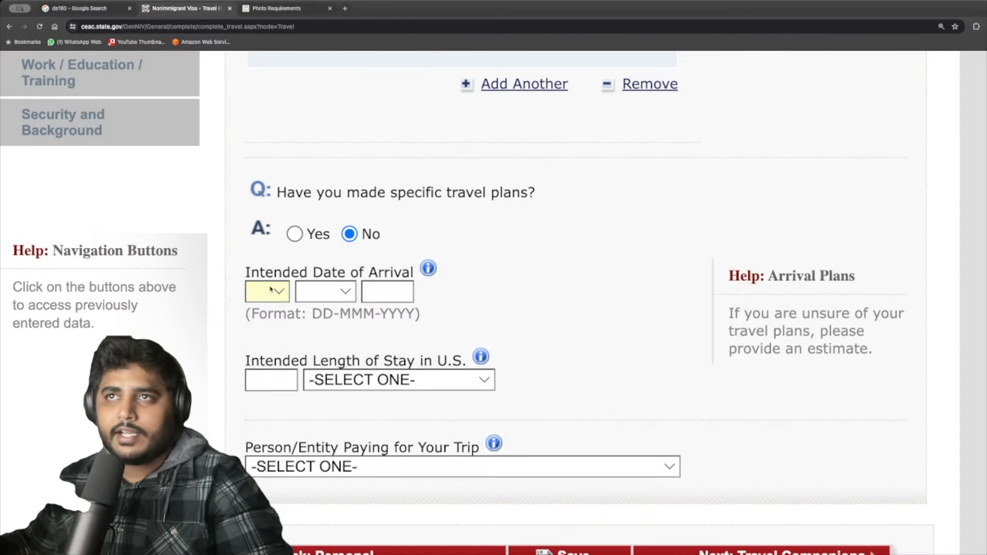
pyautogui.click(270, 290)
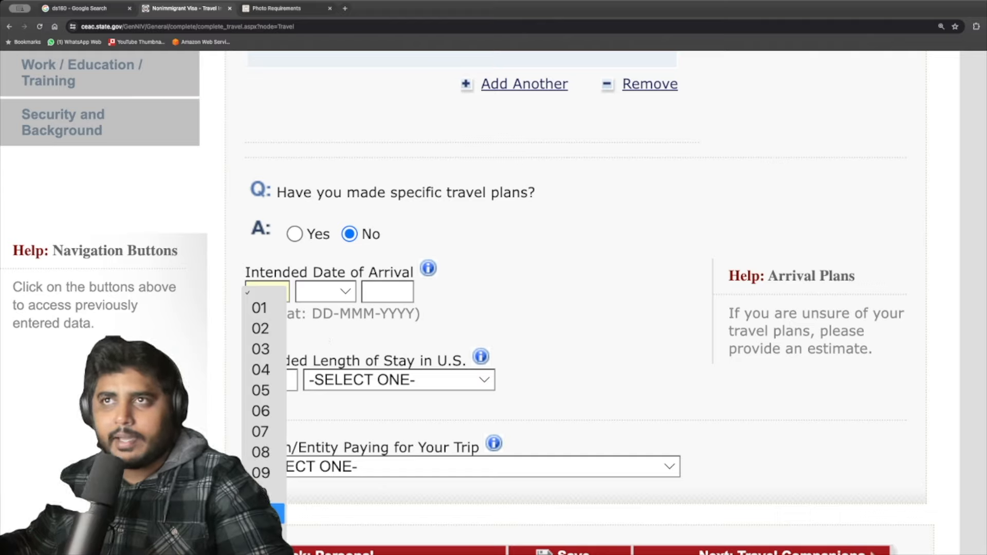
pyautogui.click(343, 359)
pyautogui.click(272, 301)
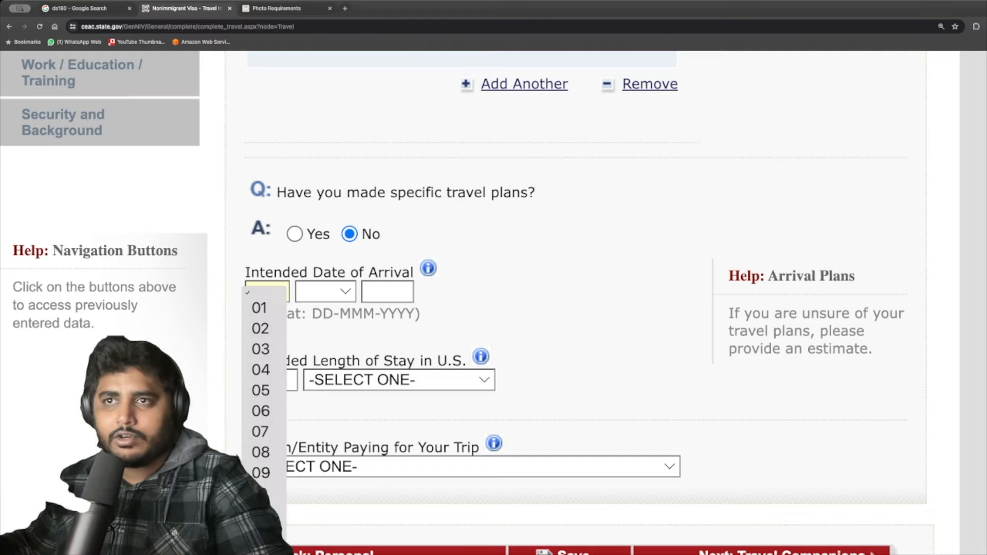
pyautogui.scroll(-5, 265, 515)
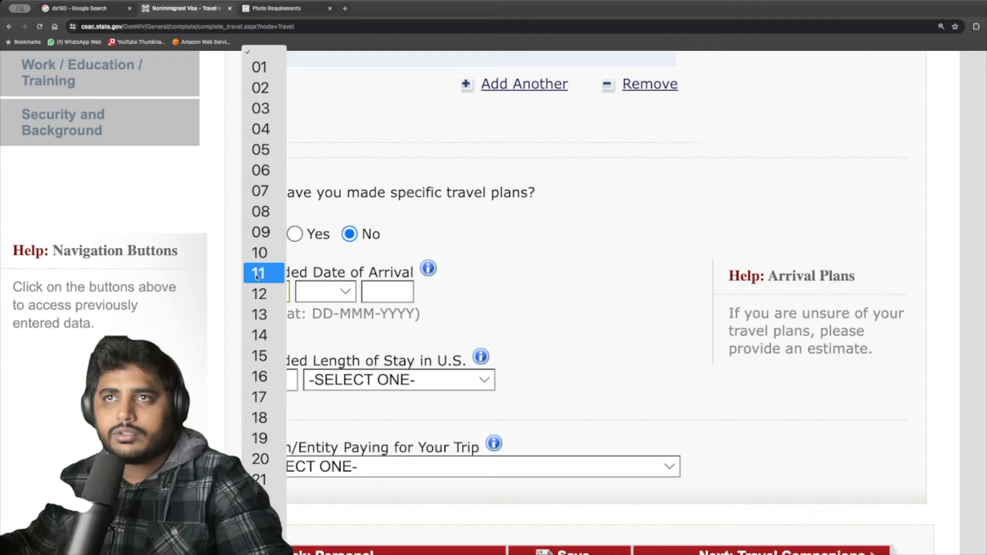
pyautogui.scroll(-3, 265, 236)
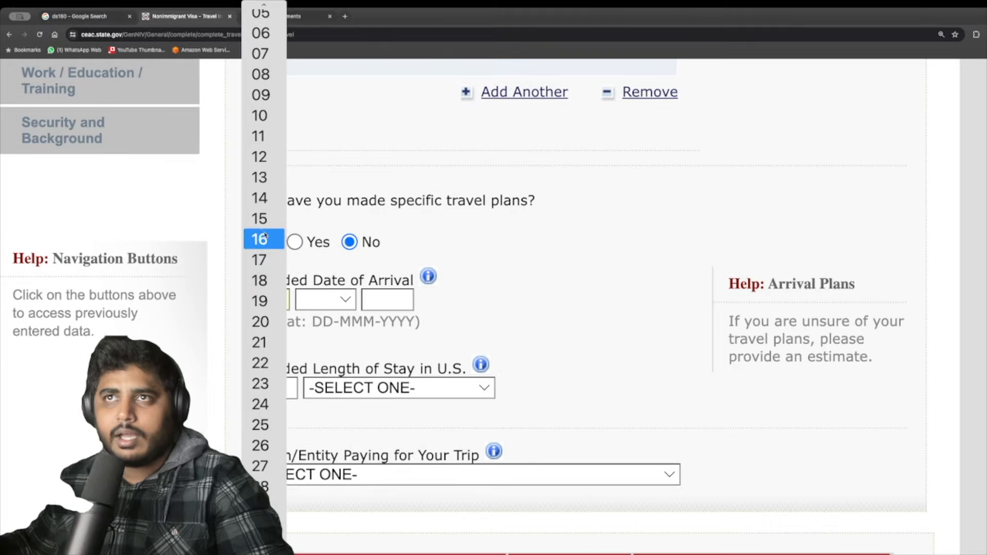
pyautogui.click(260, 115)
pyautogui.click(326, 291)
pyautogui.click(319, 533)
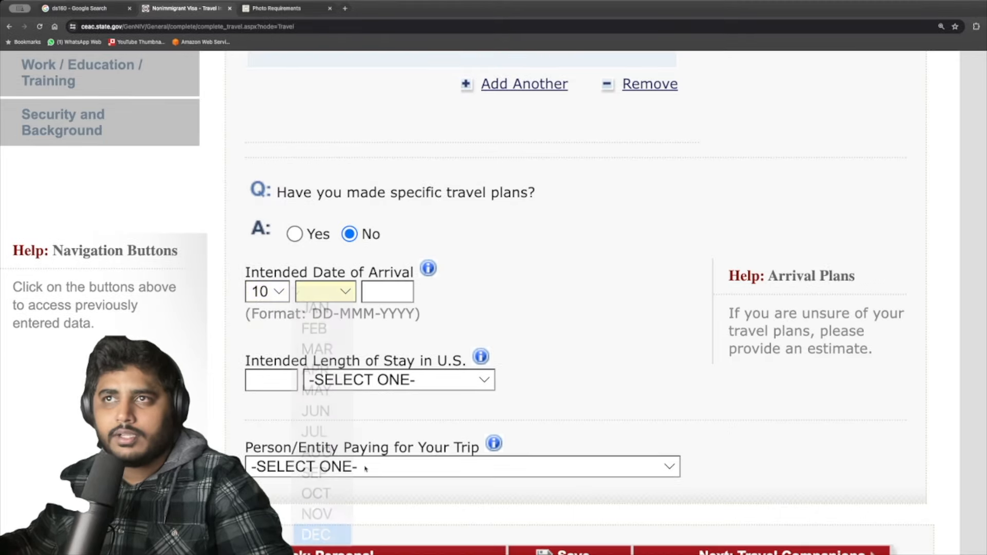
pyautogui.click(386, 297)
pyautogui.write('2024')
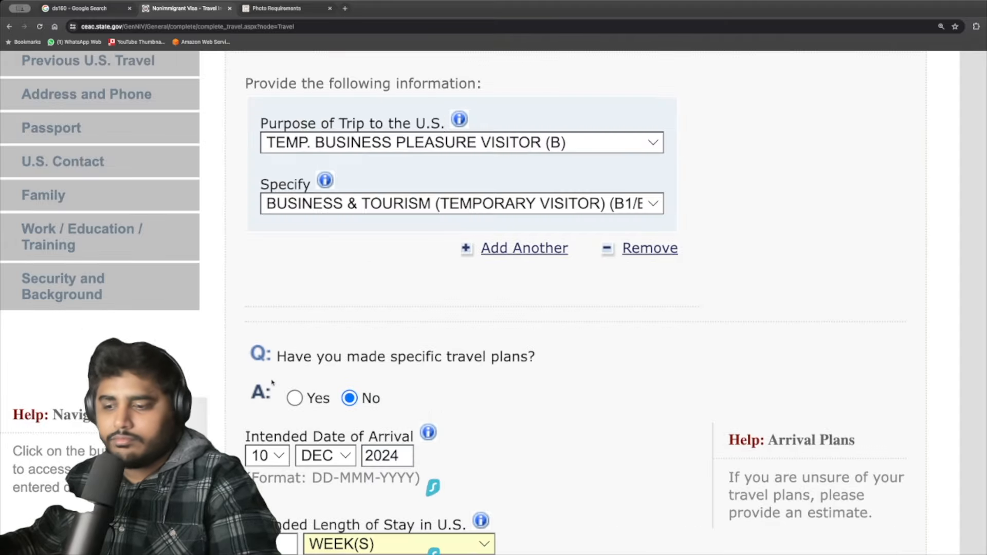
pyautogui.scroll(-5, 311, 396)
pyautogui.moveTo(254, 297); pyautogui.dragTo(508, 296)
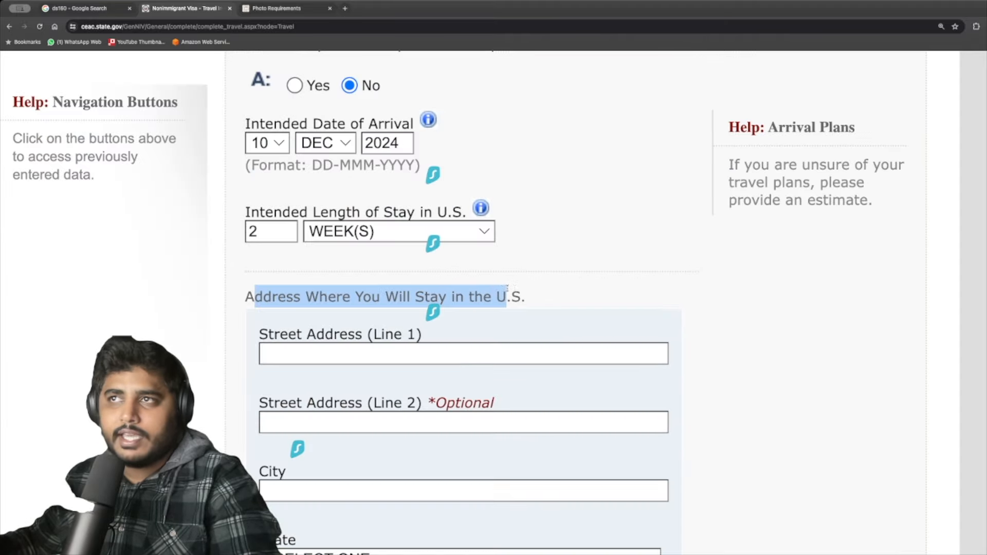
pyautogui.click(542, 294)
# Fill in the US stay address with state CALIFORNIA and ZIP code 1234.
pyautogui.scroll(-1, 372, 353)
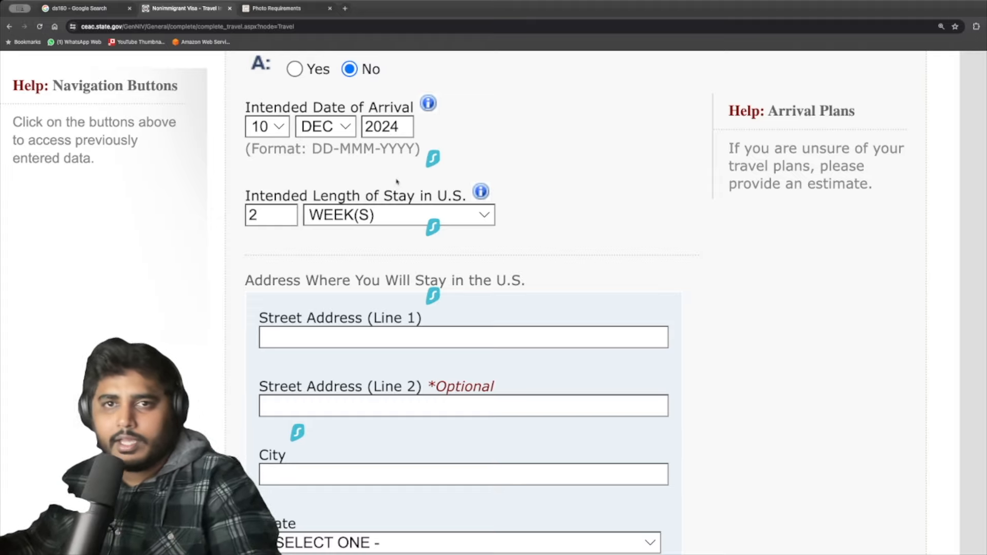
pyautogui.click(343, 342)
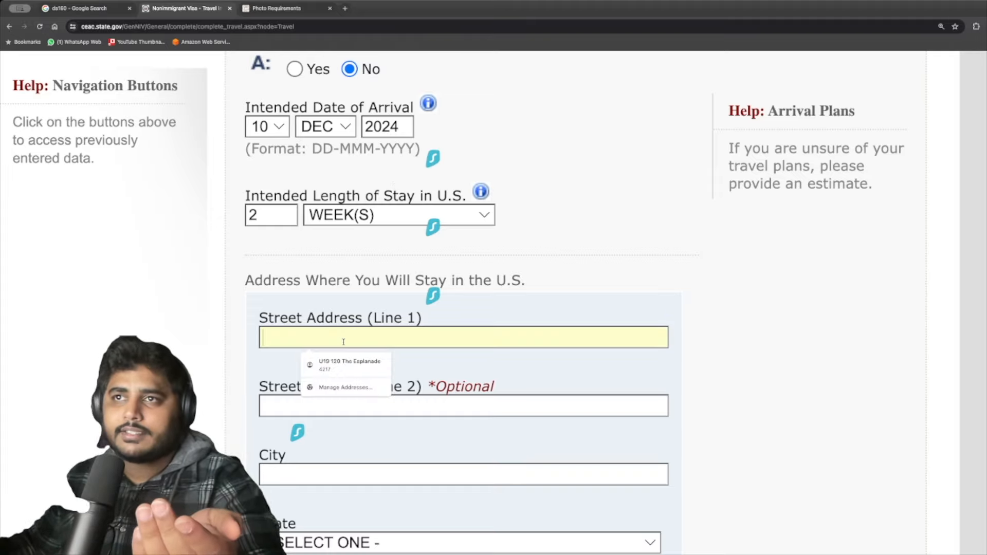
pyautogui.click(296, 335)
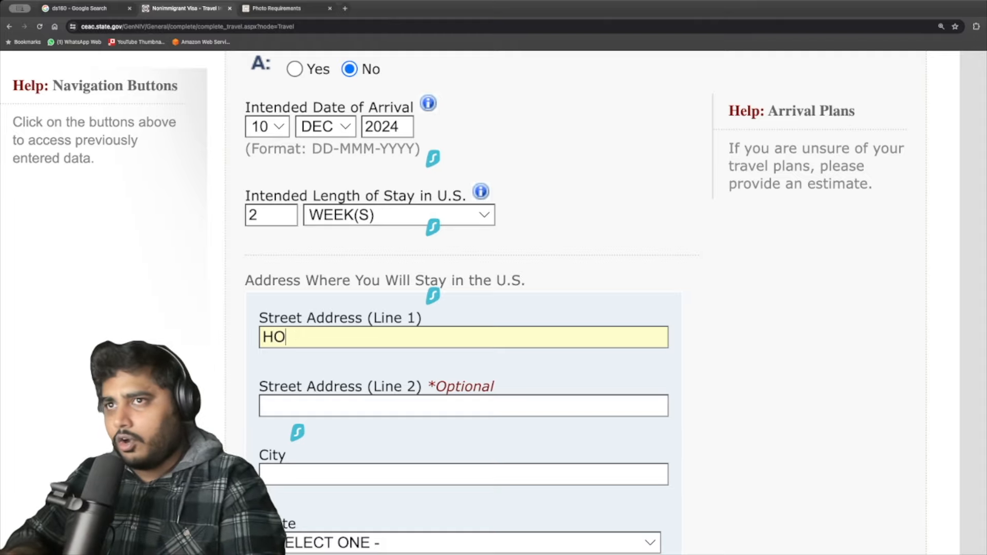
pyautogui.write('HOLLY WOOD HOTE')
pyautogui.write('L')
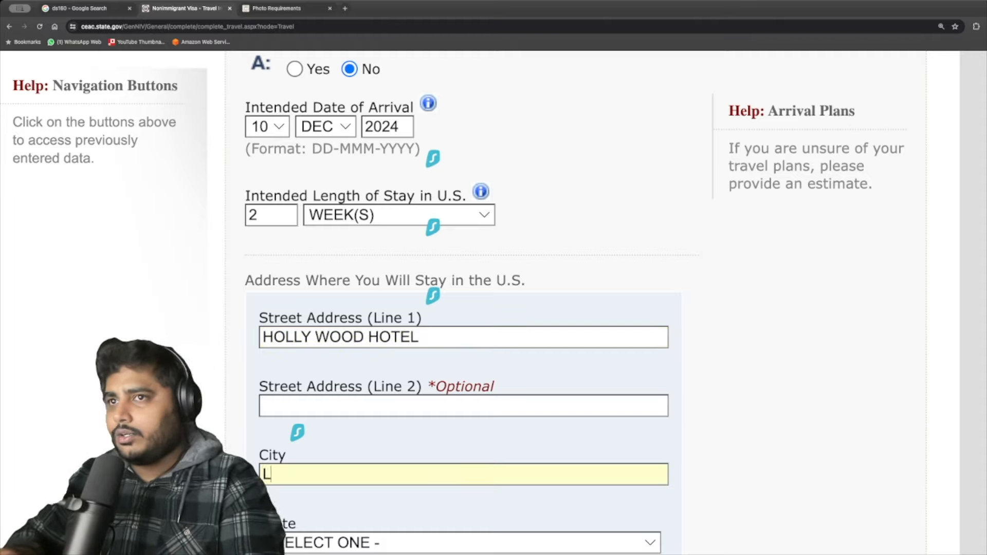
pyautogui.write('OS ANGELES')
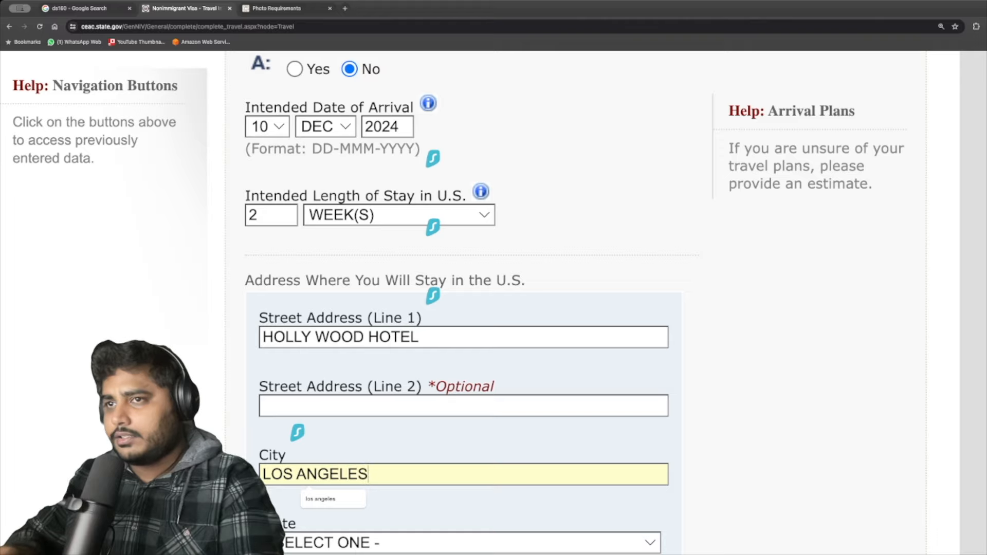
pyautogui.press('Tab')
pyautogui.press('n')
pyautogui.press('c')
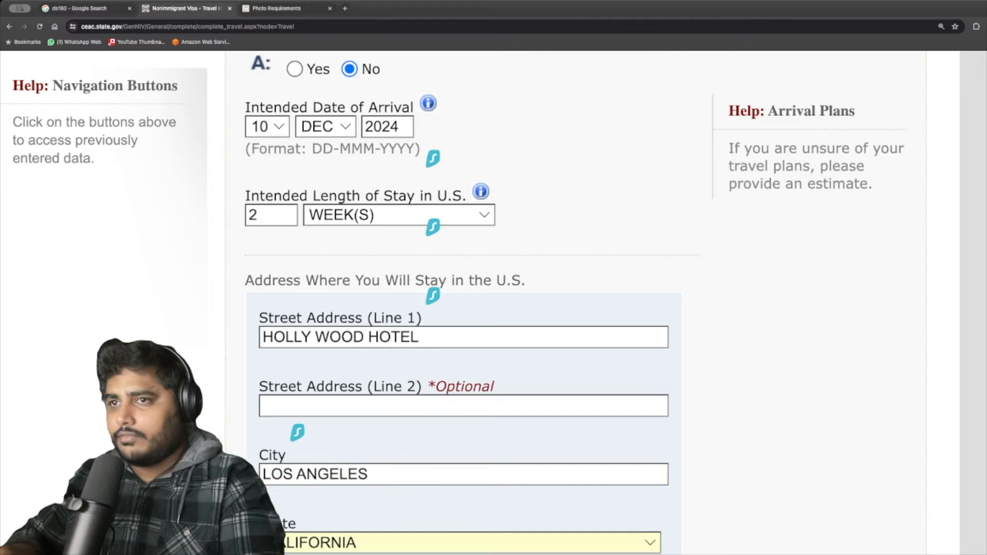
pyautogui.press('Tab')
pyautogui.write('1234')
# Choose SELF as the person paying for the trip.
pyautogui.press('Tab')
pyautogui.press('space')
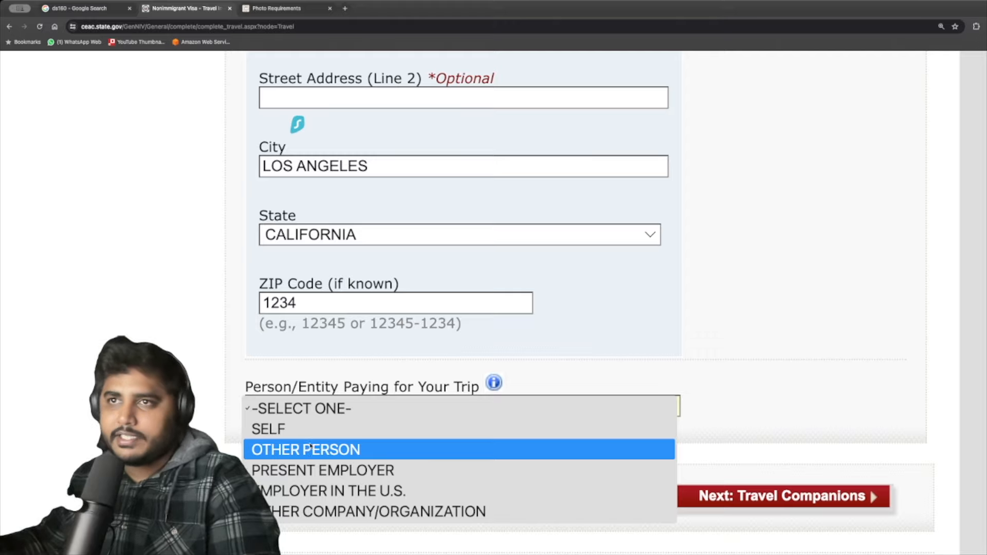
pyautogui.click(290, 432)
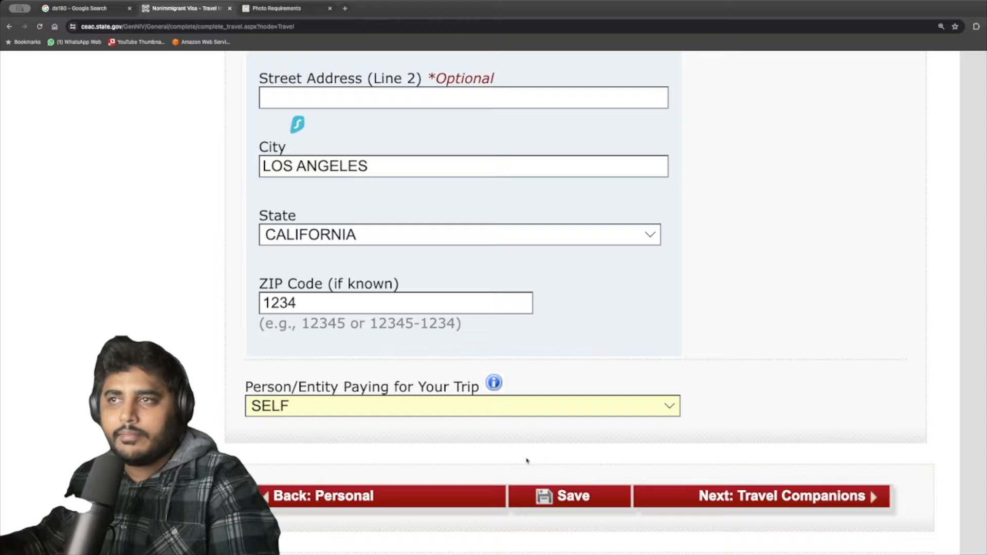
pyautogui.scroll(3, 640, 492)
pyautogui.scroll(-5, 447, 430)
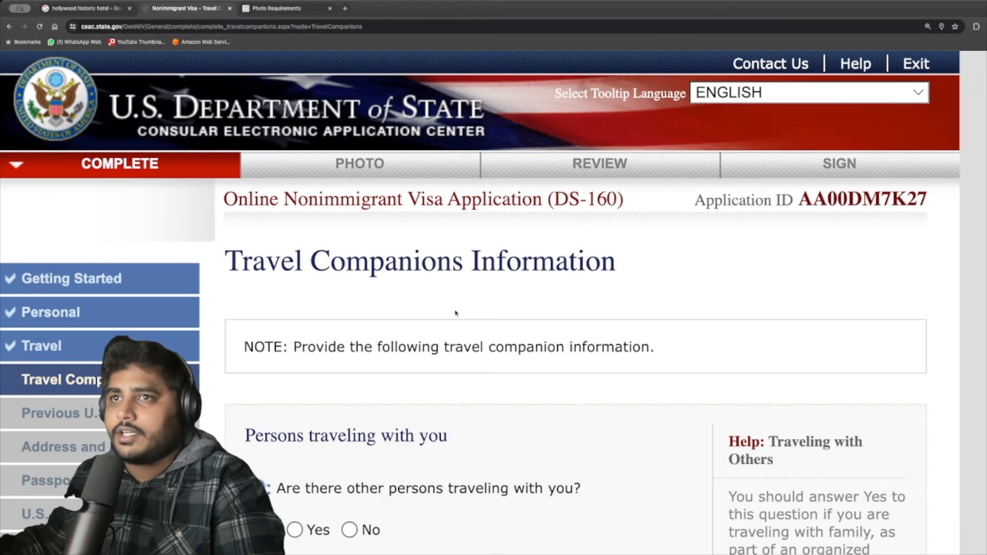
# Answer No to traveling with other persons and advance to the Previous U.S. Travel page.
pyautogui.scroll(-3, 437, 319)
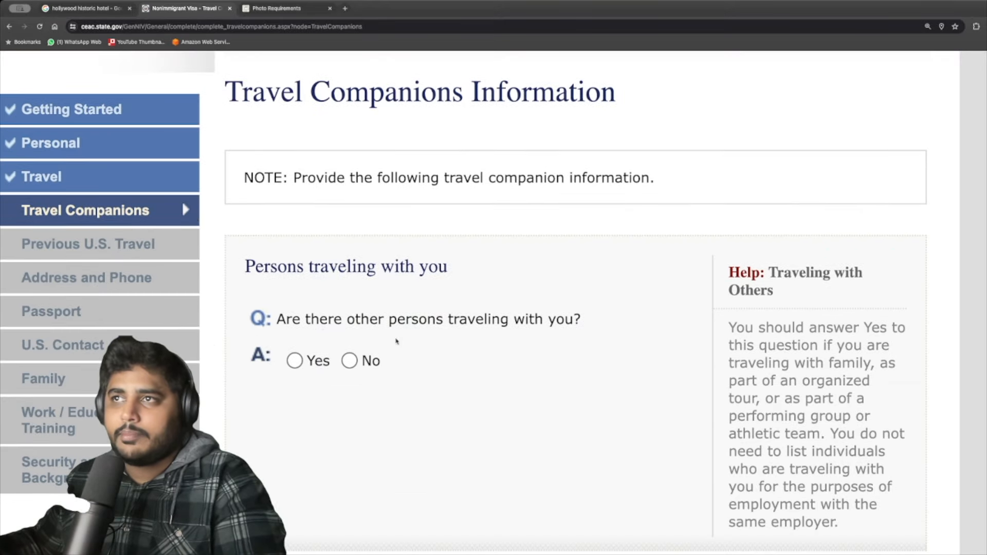
pyautogui.click(349, 361)
pyautogui.scroll(-3, 463, 379)
pyautogui.scroll(4, 463, 379)
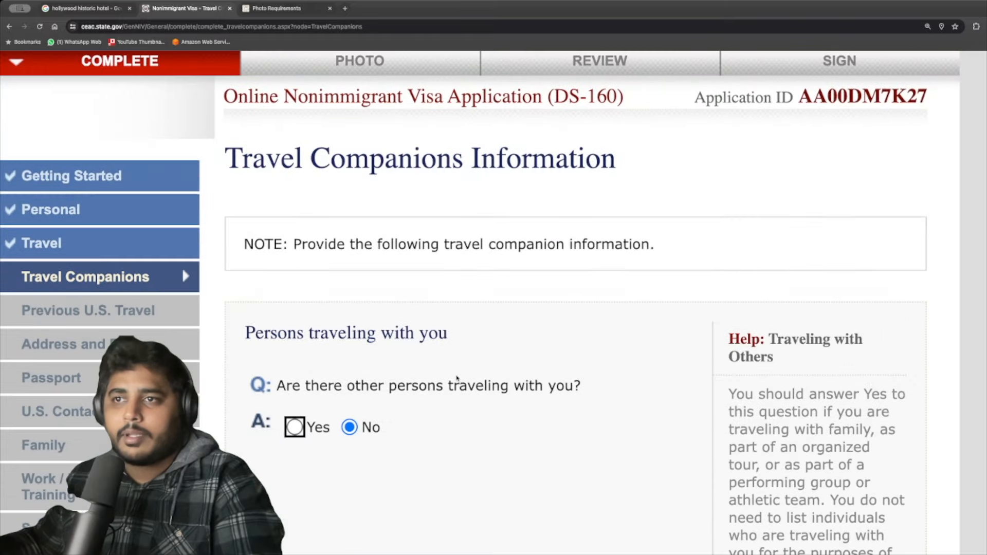
pyautogui.scroll(-4, 458, 378)
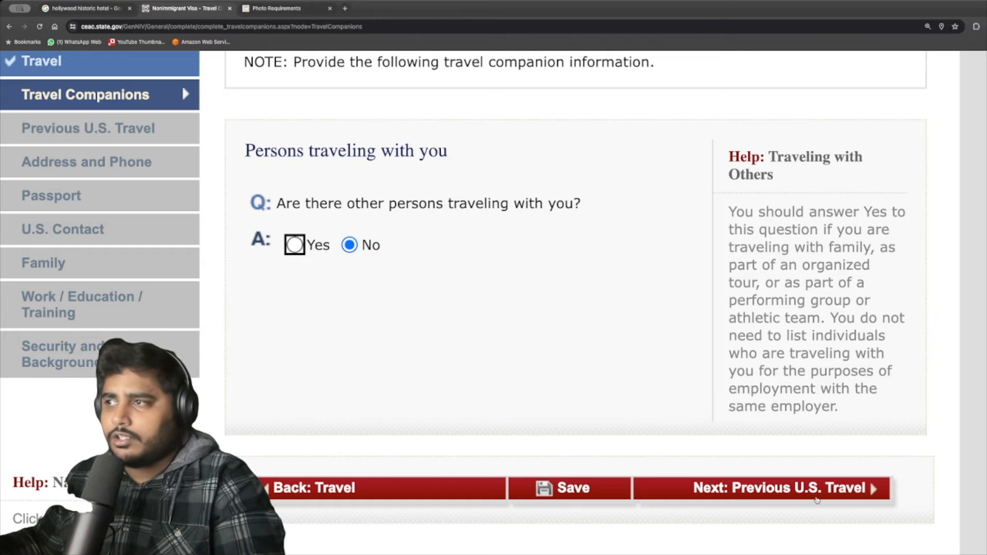
pyautogui.press('Tab')
pyautogui.press('Tab')
pyautogui.press('Tab')
pyautogui.press('Return')
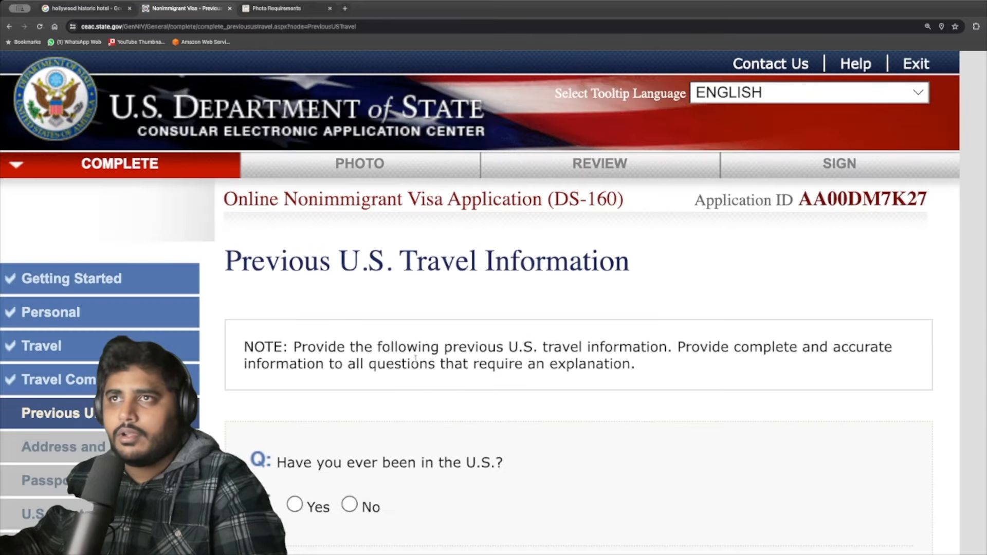
# Select No for having been in the U.S., being issued a visa, and visa refusal, then continue.
pyautogui.scroll(-1, 343, 260)
pyautogui.scroll(-3, 556, 254)
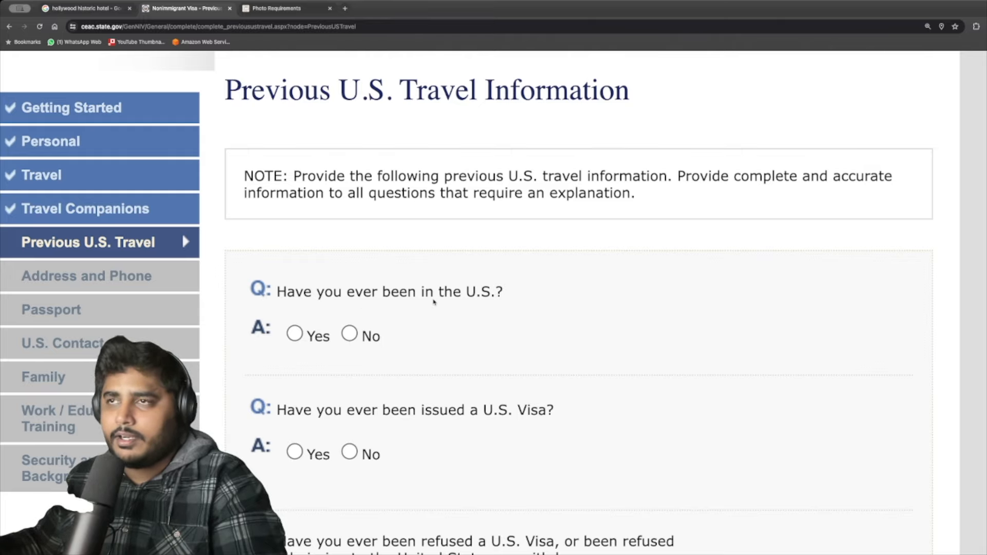
pyautogui.click(349, 334)
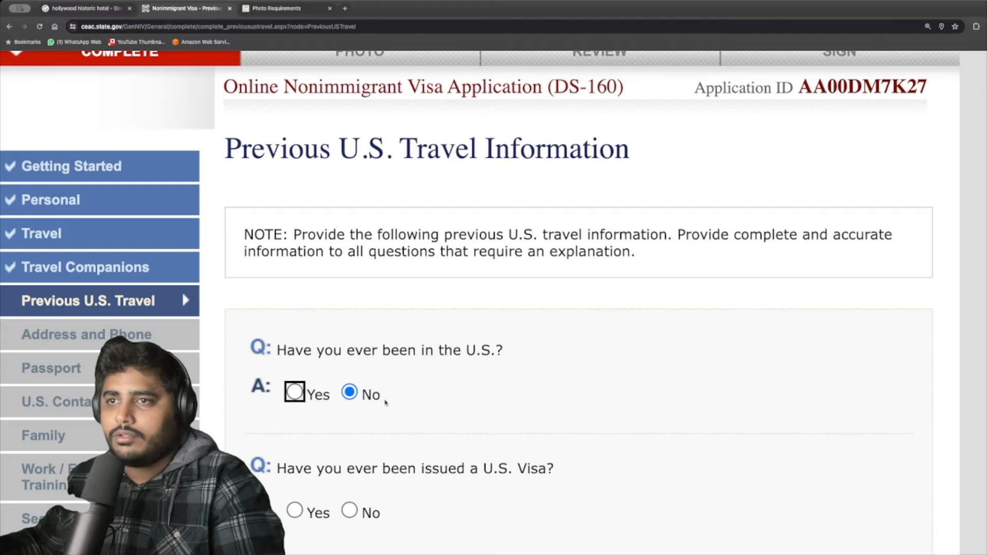
pyautogui.click(351, 451)
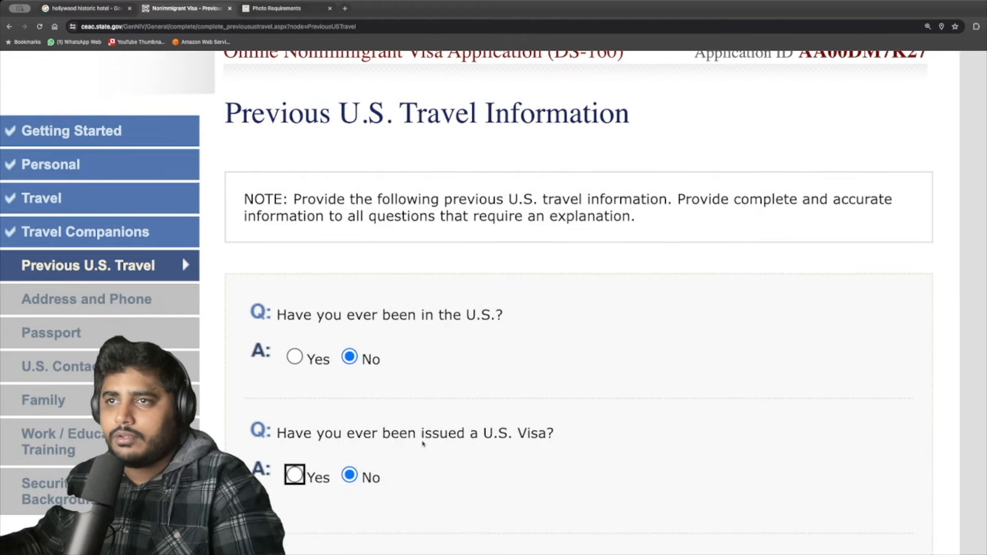
pyautogui.scroll(-1, 411, 442)
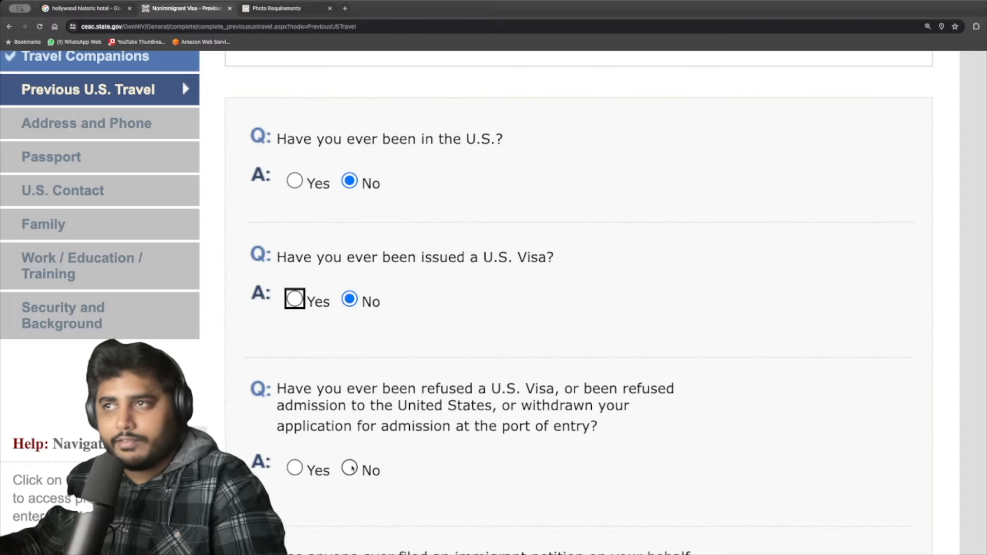
pyautogui.click(350, 468)
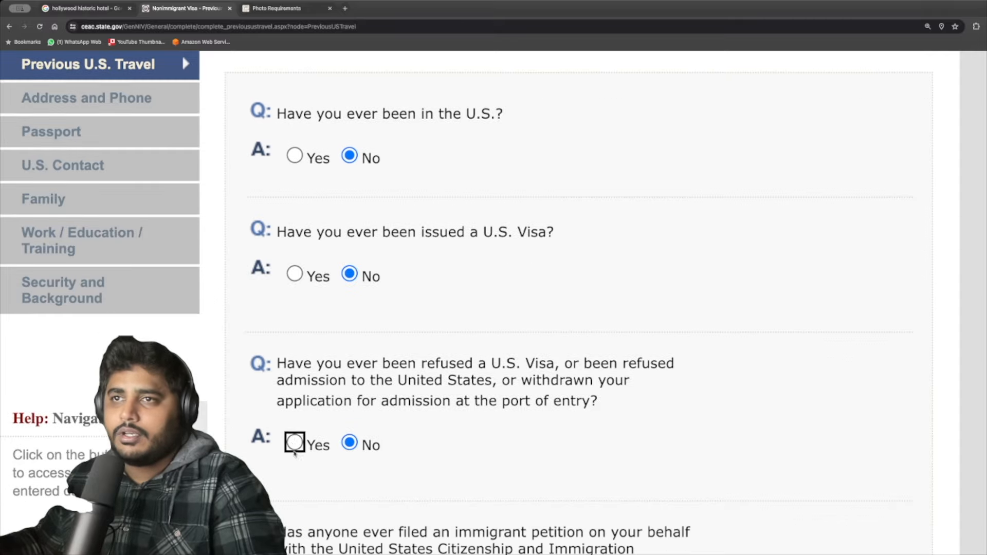
pyautogui.click(294, 442)
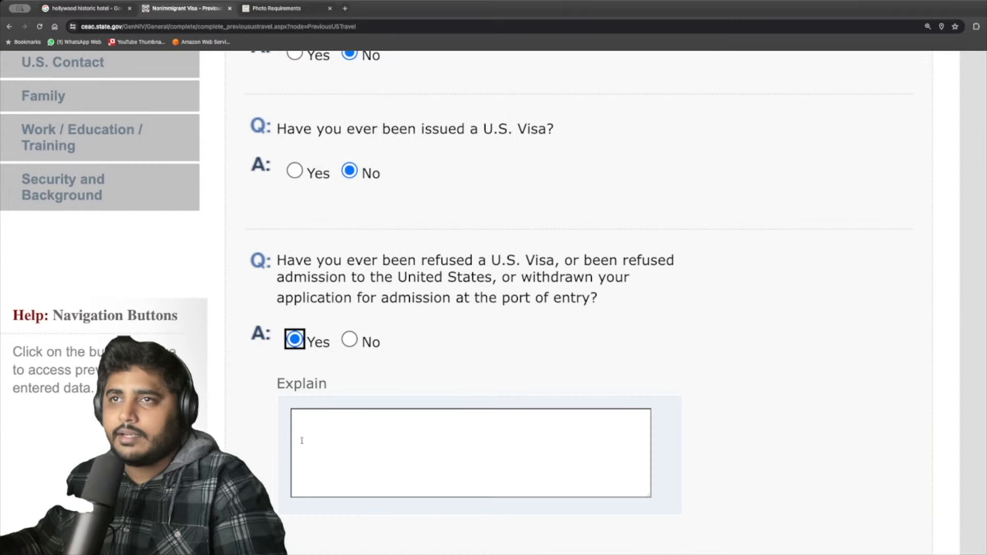
pyautogui.scroll(-1, 324, 447)
pyautogui.click(352, 283)
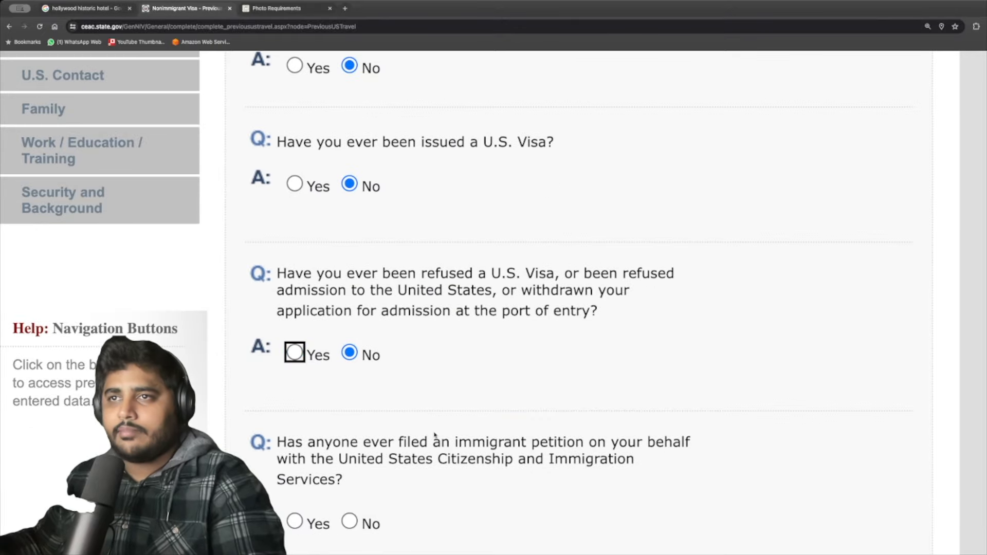
pyautogui.scroll(-2, 393, 451)
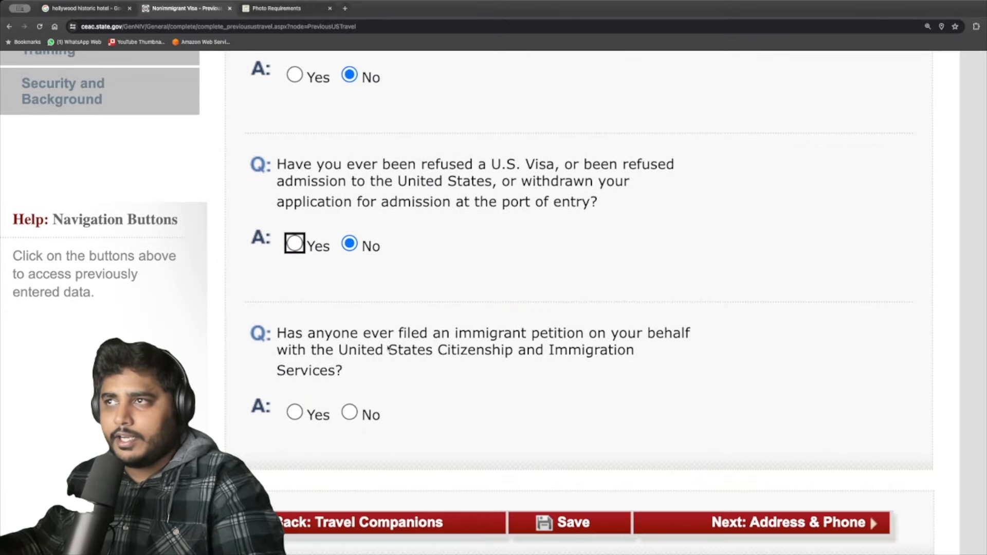
pyautogui.click(367, 414)
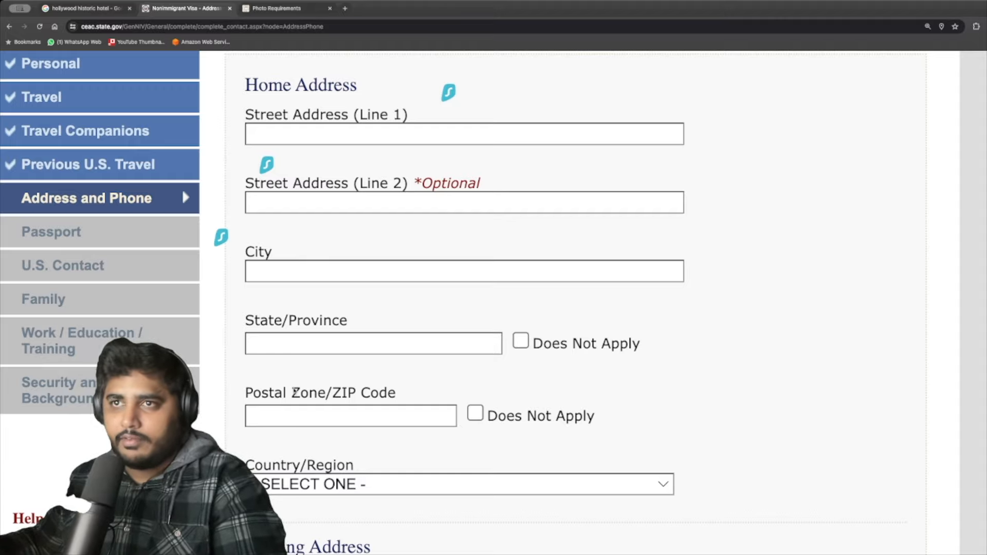
# Leave the home country and primary phone number fields empty.
pyautogui.scroll(-3, 288, 388)
pyautogui.click(291, 426)
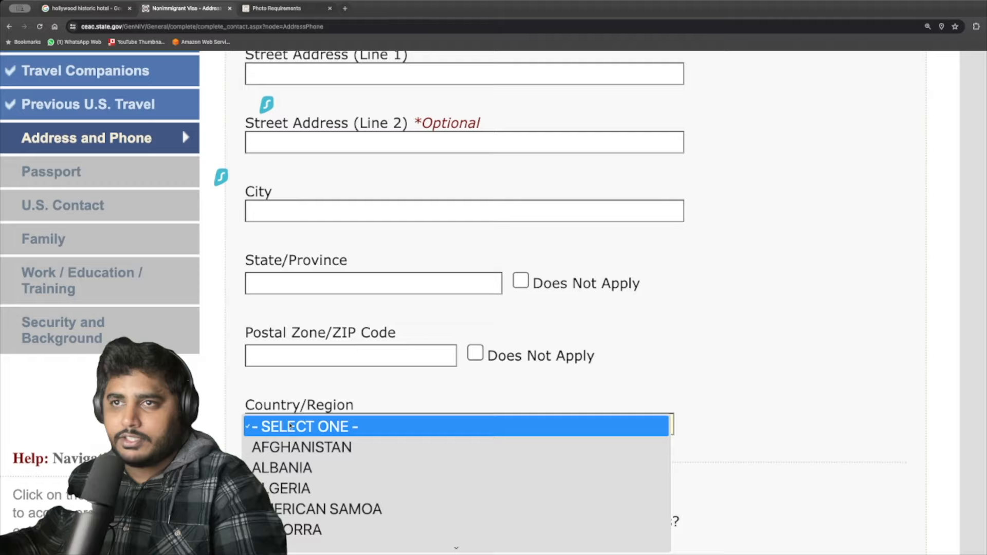
pyautogui.click(291, 426)
pyautogui.scroll(-5, 309, 427)
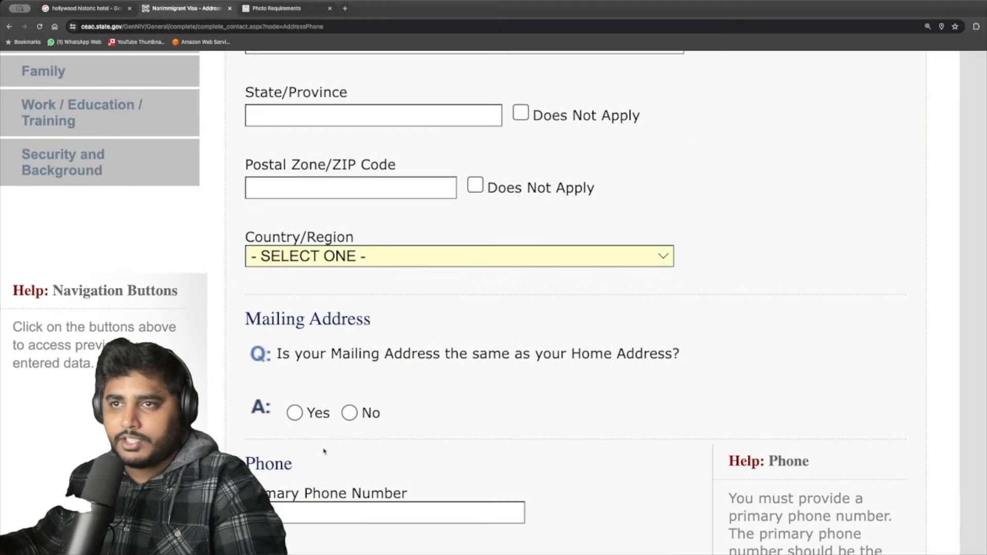
pyautogui.scroll(-10, 324, 451)
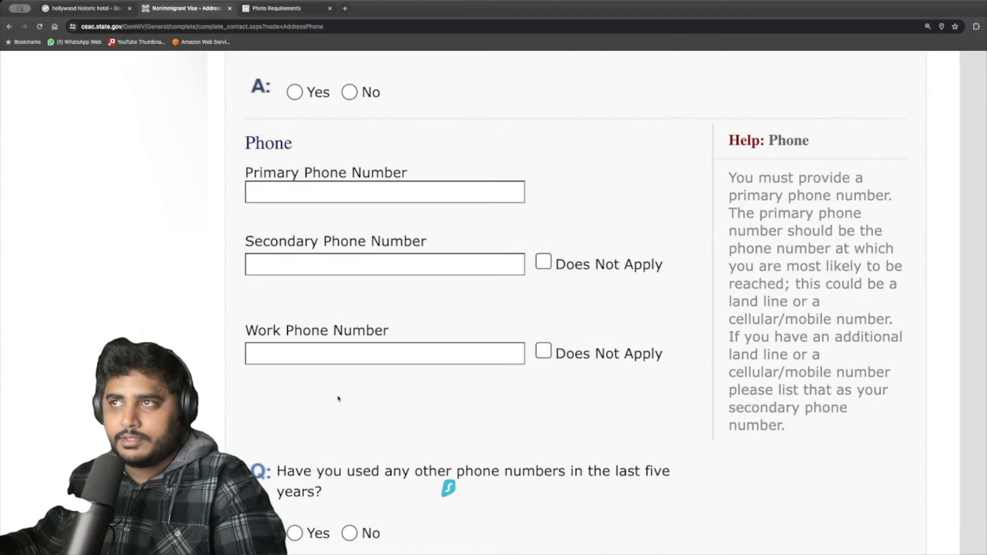
pyautogui.click(280, 192)
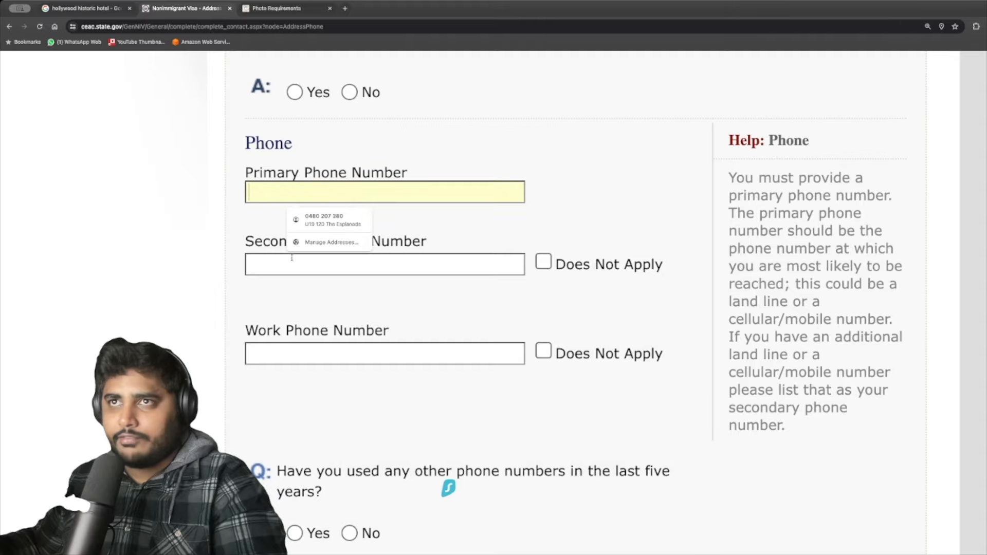
# Leave the social media platform unselected and continue to the Passport Information page.
pyautogui.scroll(-6, 280, 368)
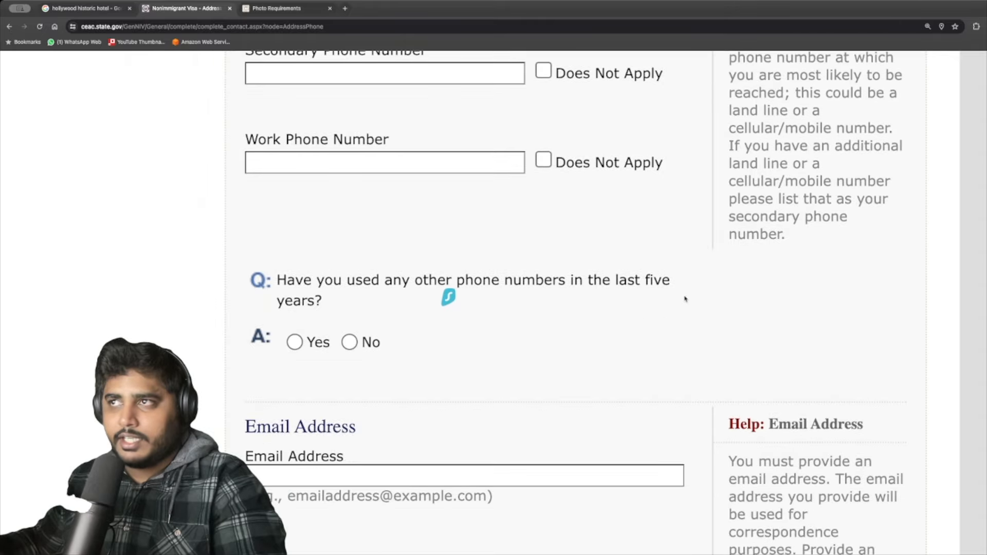
pyautogui.scroll(-2, 449, 355)
pyautogui.scroll(-7, 378, 414)
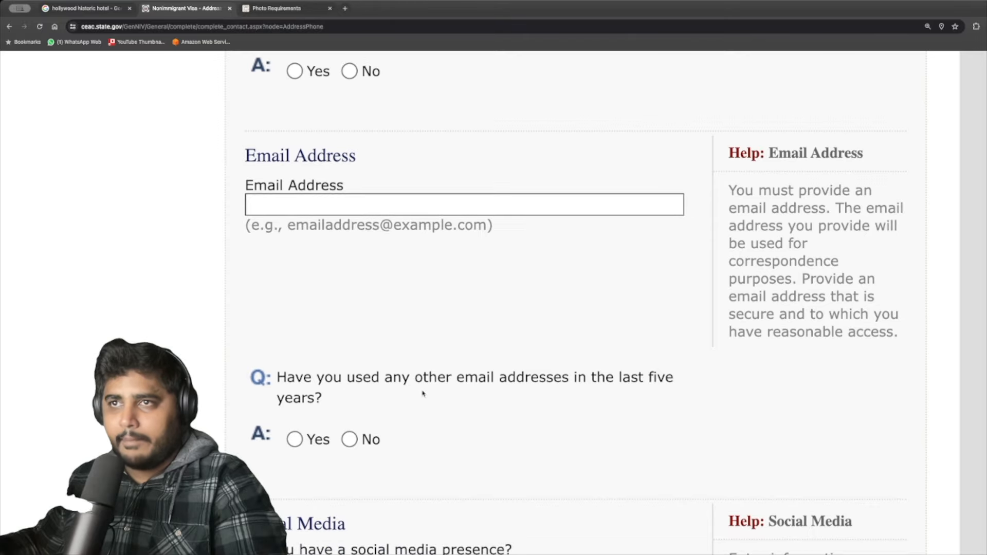
pyautogui.scroll(-1, 405, 400)
pyautogui.scroll(-9, 388, 405)
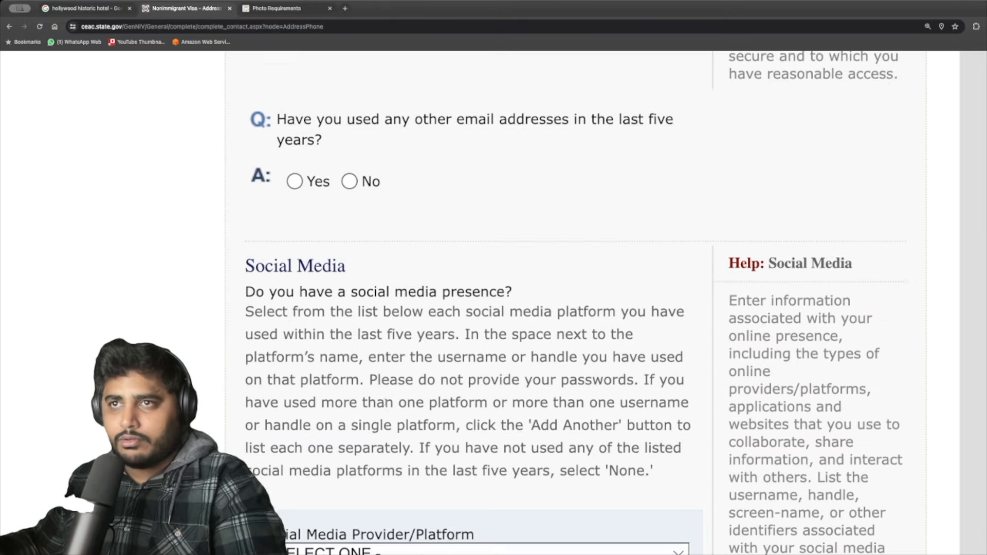
pyautogui.scroll(-7, 303, 327)
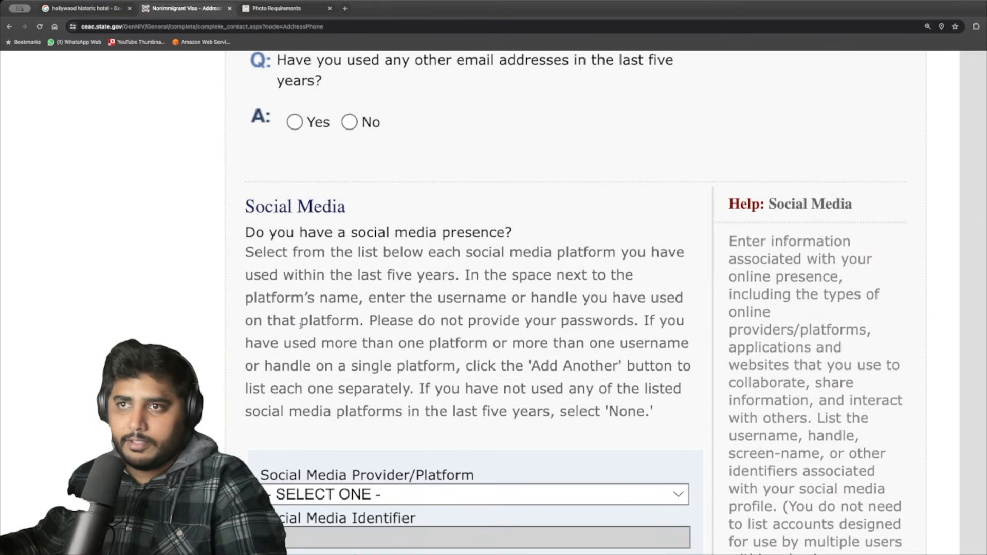
pyautogui.click(272, 306)
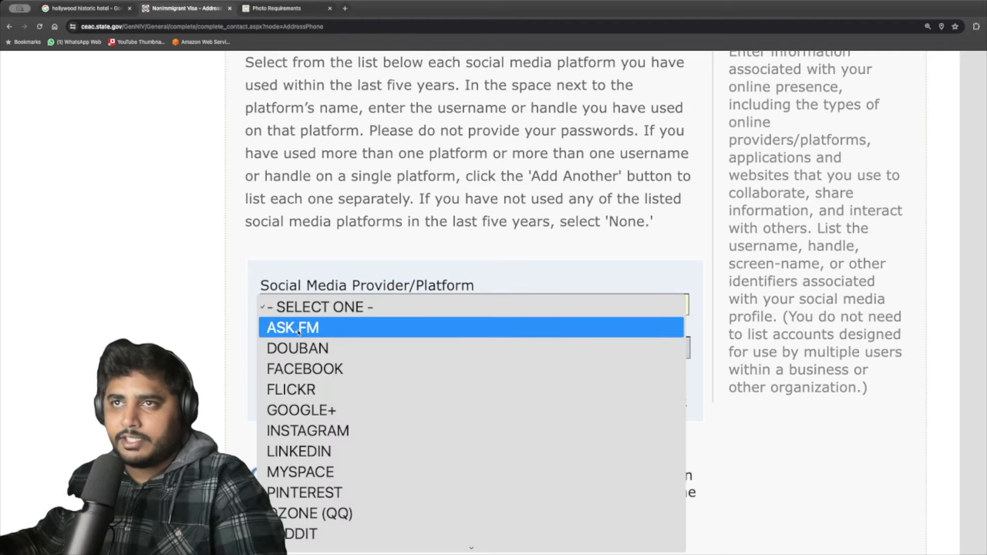
pyautogui.scroll(-5, 311, 396)
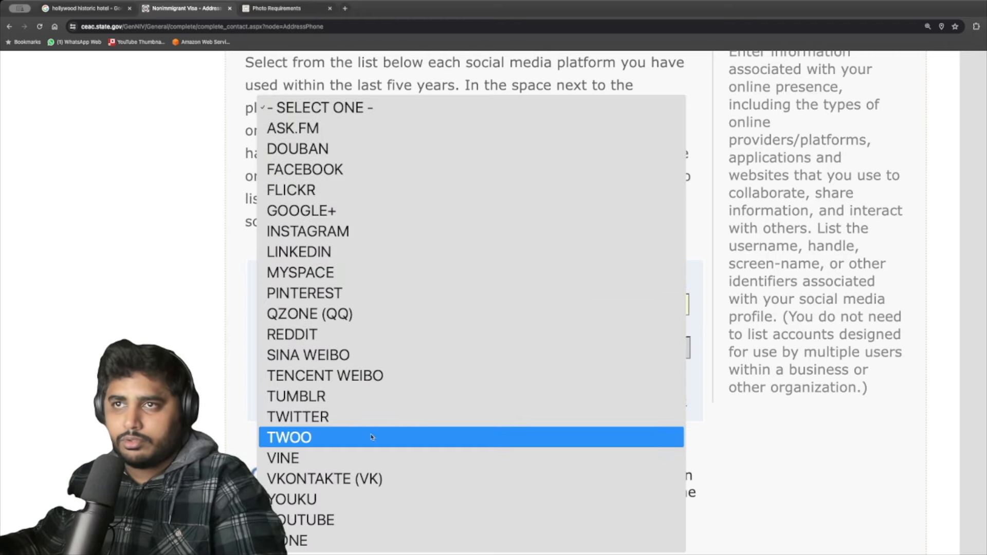
pyautogui.click(231, 408)
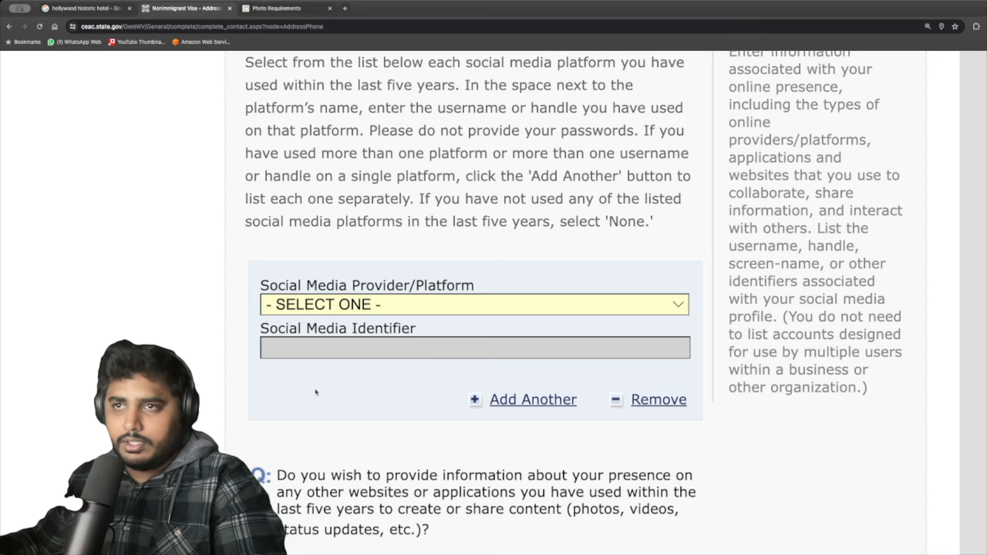
pyautogui.scroll(-1, 299, 356)
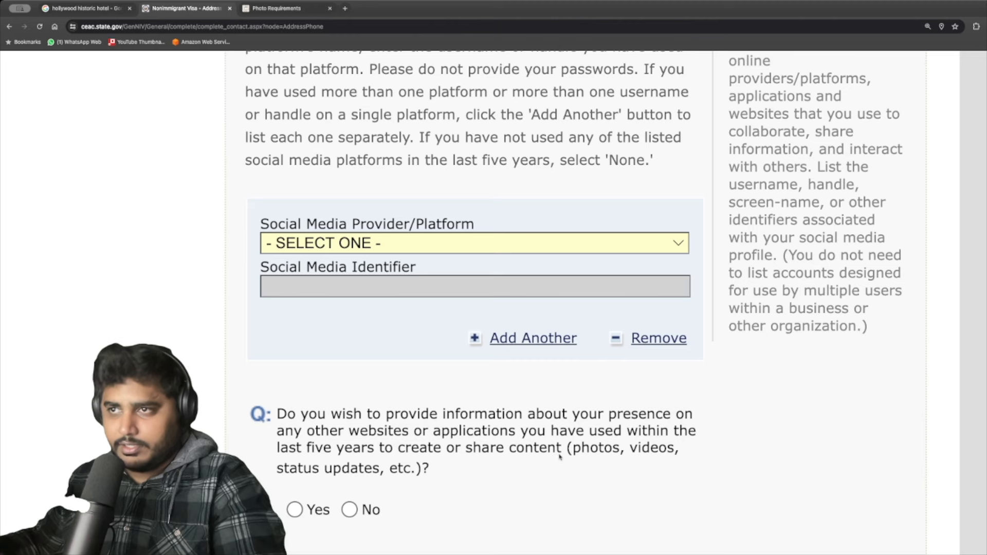
pyautogui.scroll(-3, 560, 457)
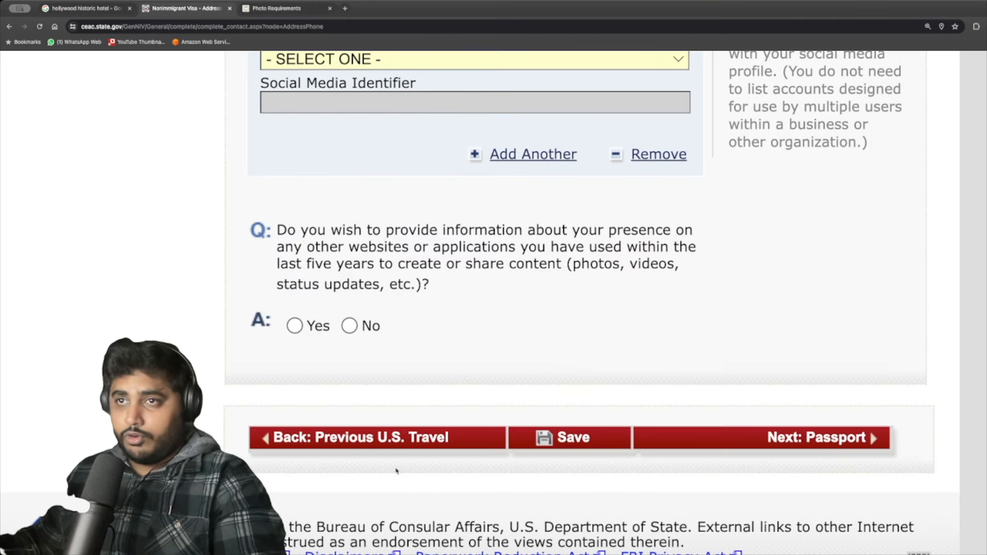
pyautogui.click(760, 438)
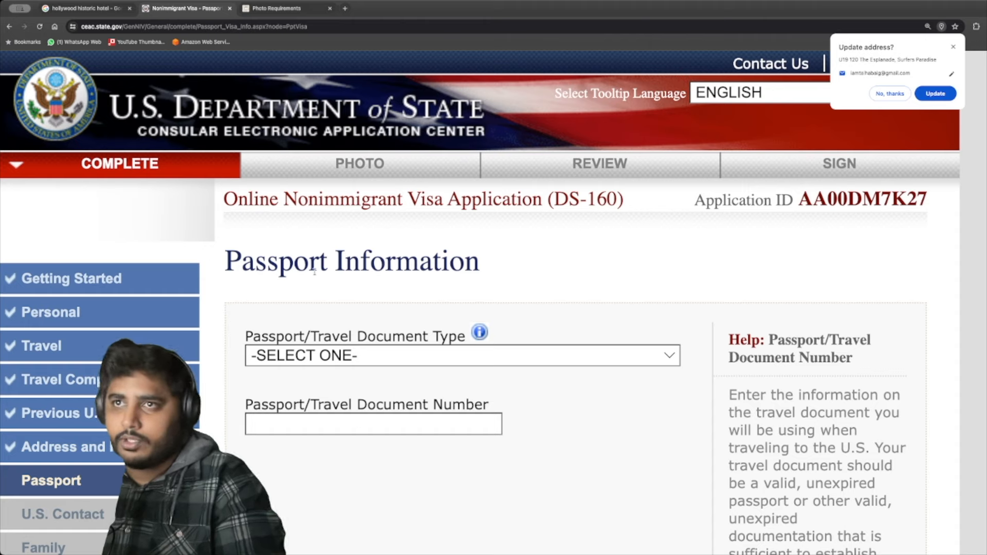
# Set passport type to REGULAR, enter the passport number, and mark book number Does Not Apply.
pyautogui.click(368, 360)
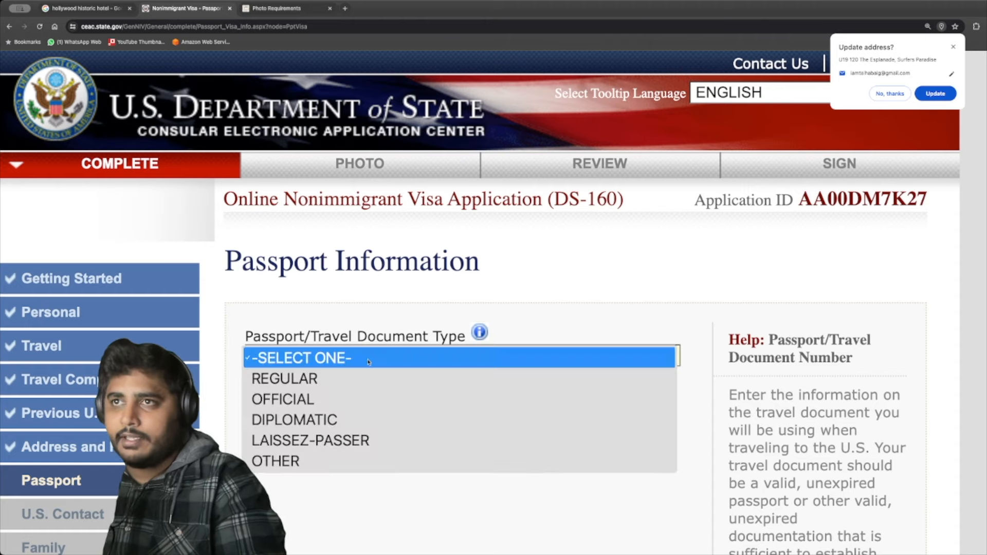
pyautogui.click(308, 378)
pyautogui.click(372, 424)
pyautogui.write('RSSSSSS')
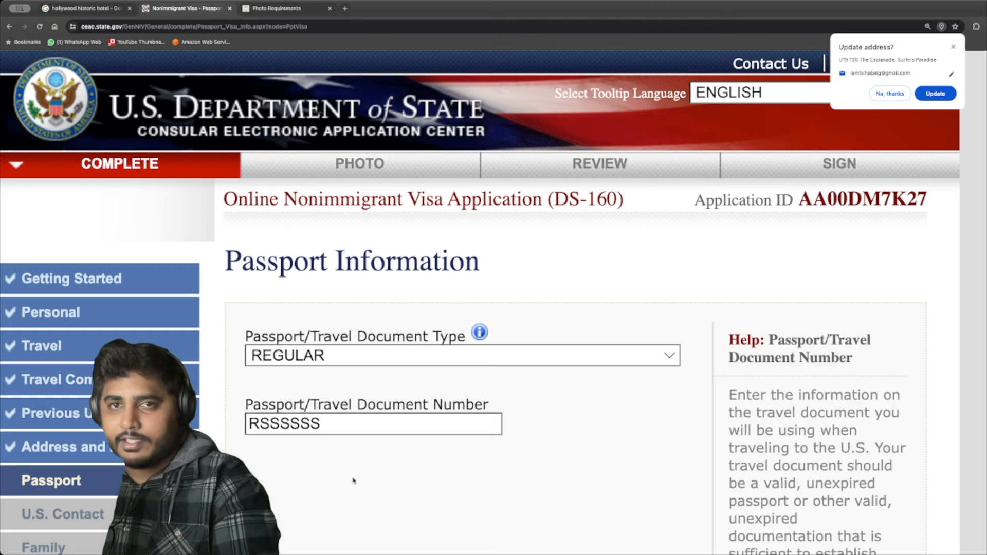
pyautogui.scroll(-7, 347, 476)
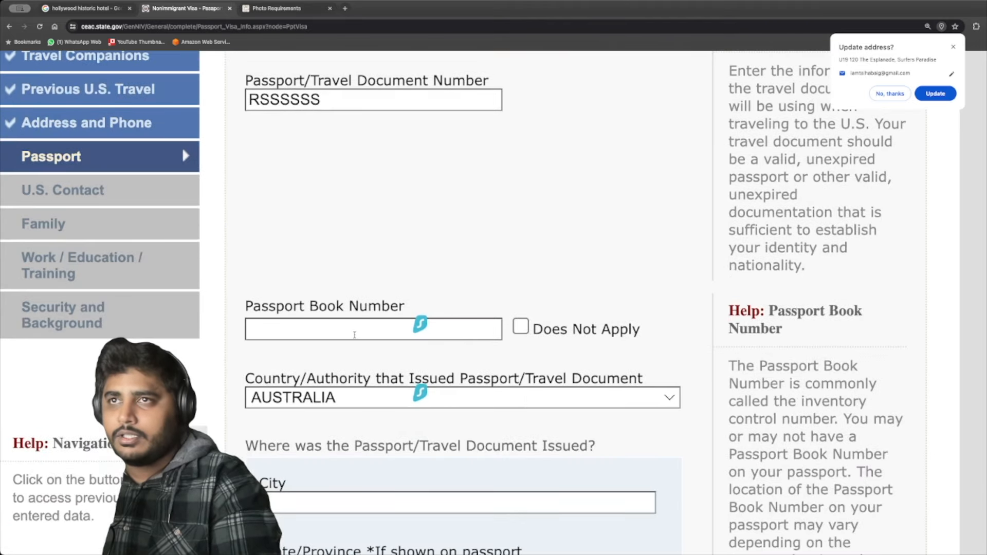
pyautogui.click(547, 319)
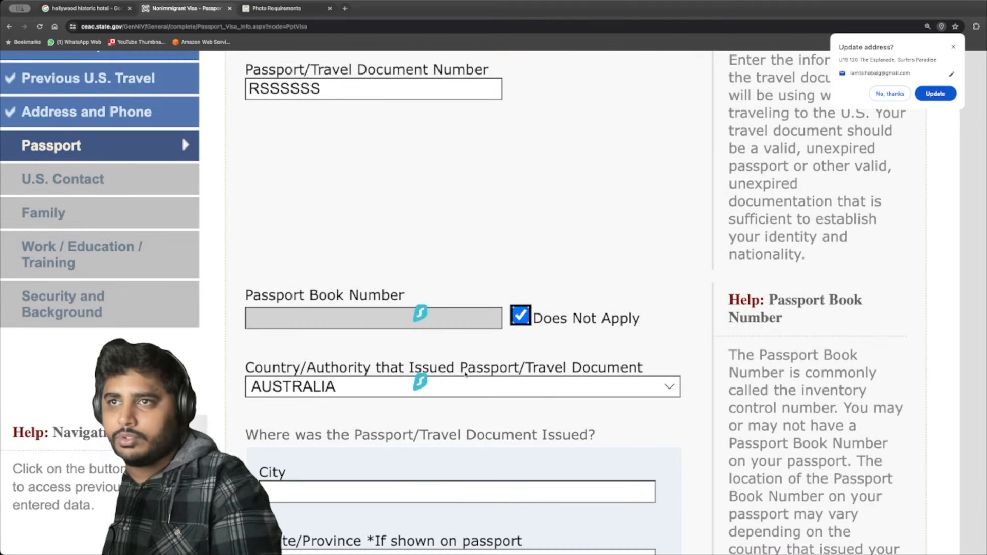
# Begin the issuance details with the city of issue and the issuance date's day.
pyautogui.scroll(-1, 547, 318)
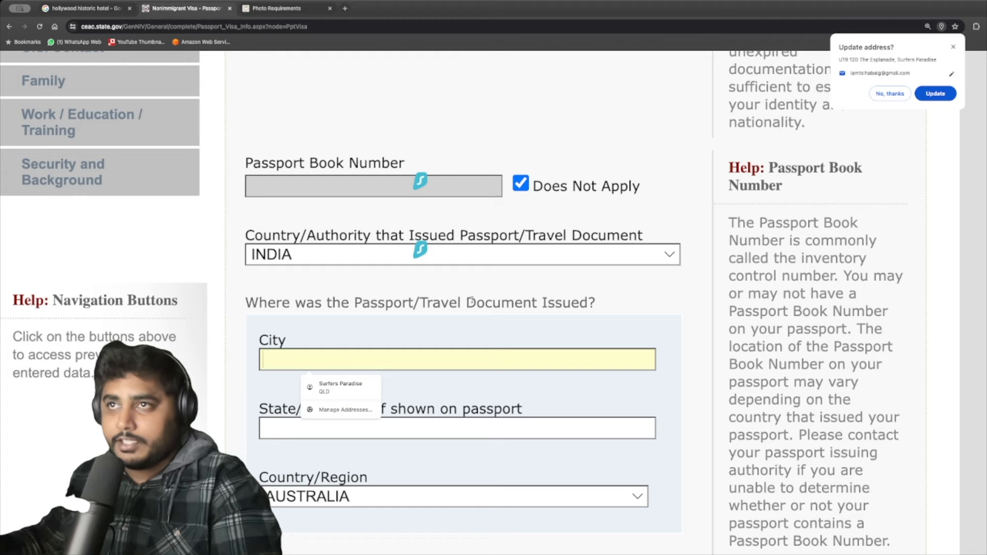
pyautogui.click(434, 348)
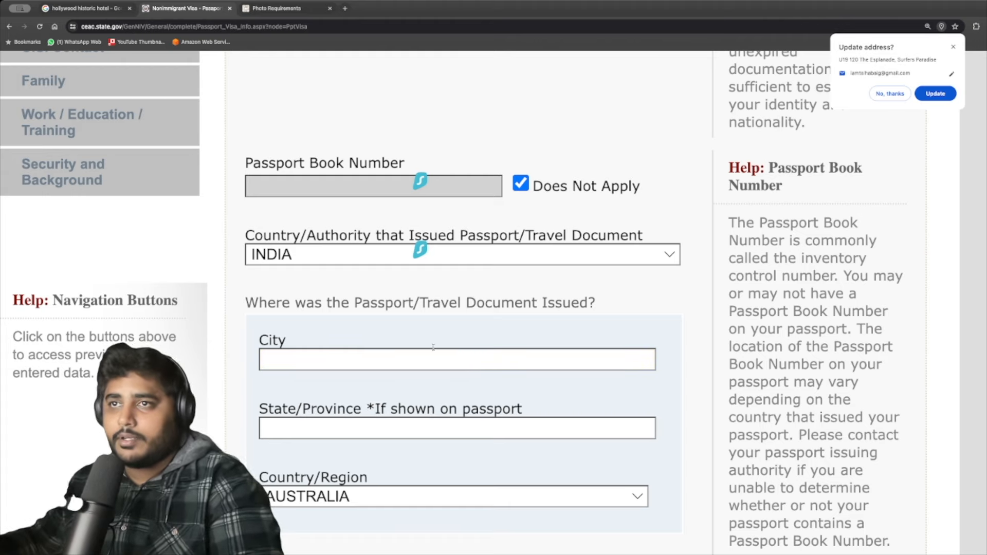
pyautogui.click(432, 350)
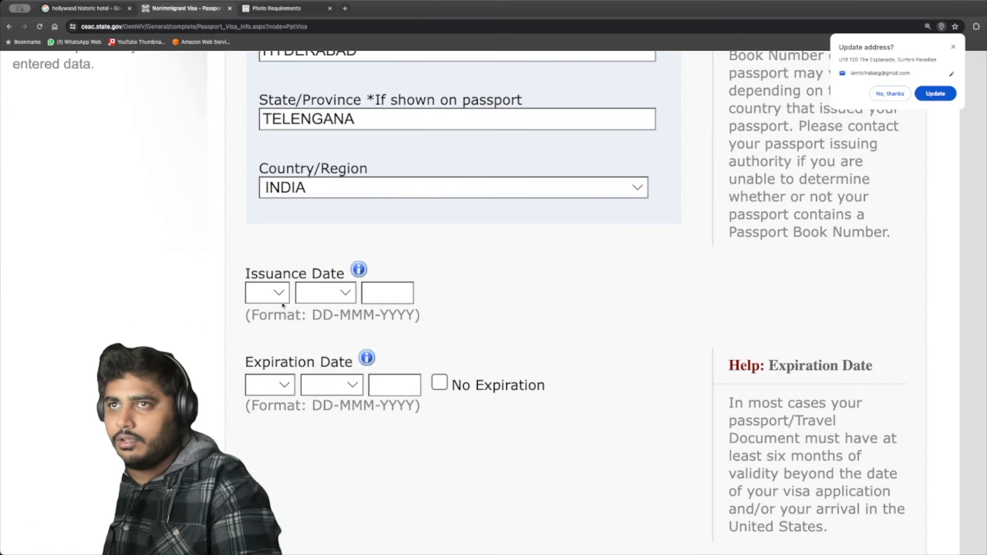
pyautogui.click(283, 293)
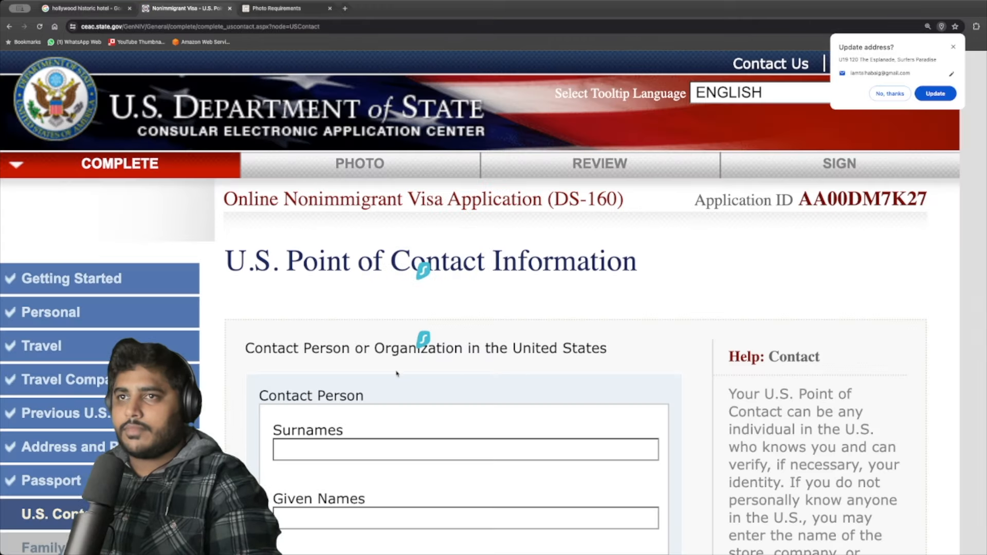
# Paste HOLLYWOOD HISTORIC HOTEL as the contact organization and set the relationship to OTHER.
pyautogui.scroll(-3, 396, 373)
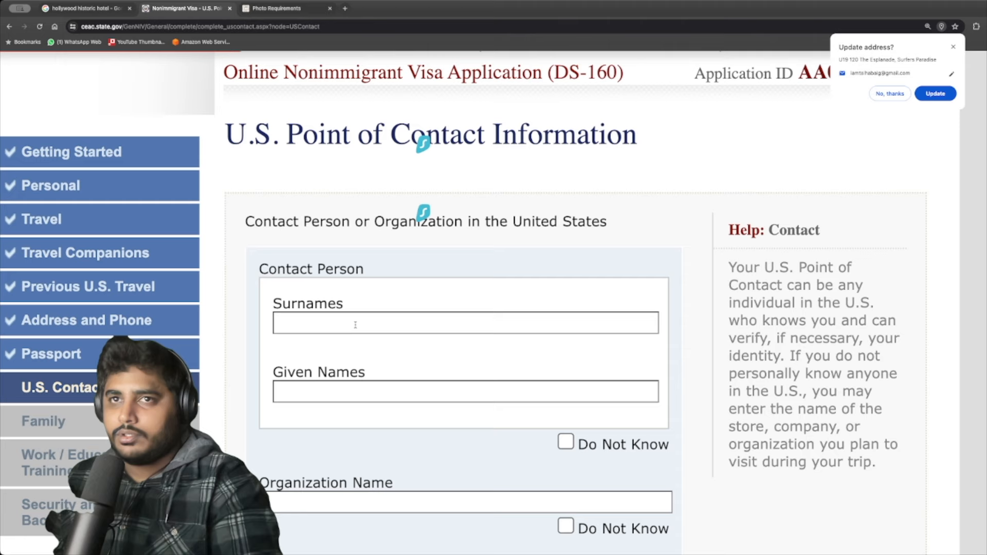
pyautogui.scroll(-2, 355, 324)
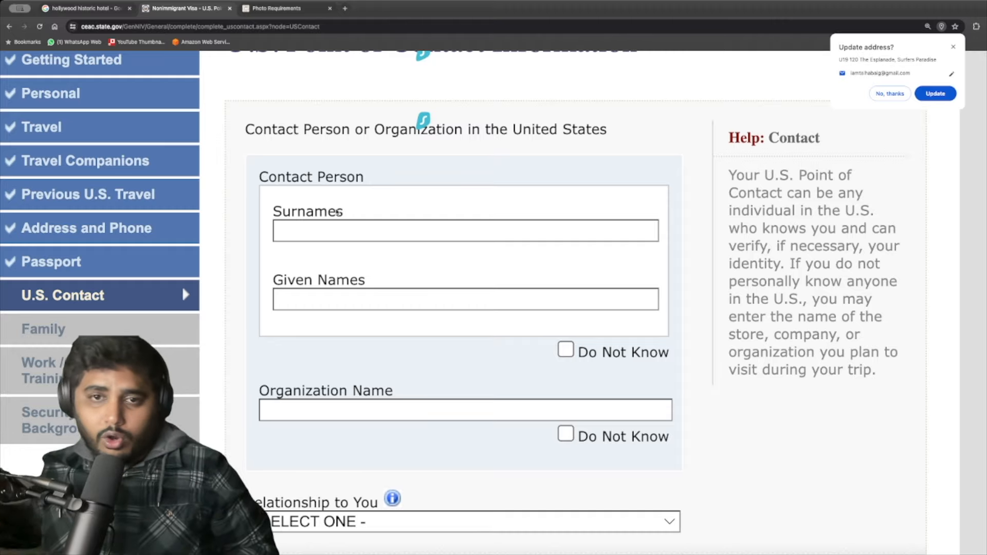
pyautogui.click(497, 404)
pyautogui.write('HOLLYWOOD HISTORIC HOTEL')
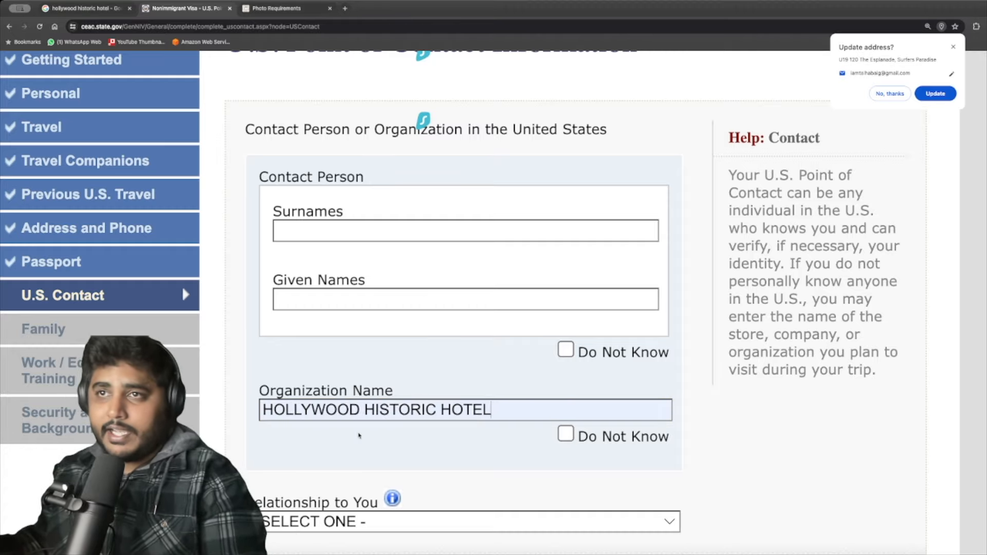
pyautogui.scroll(-3, 359, 437)
pyautogui.click(346, 375)
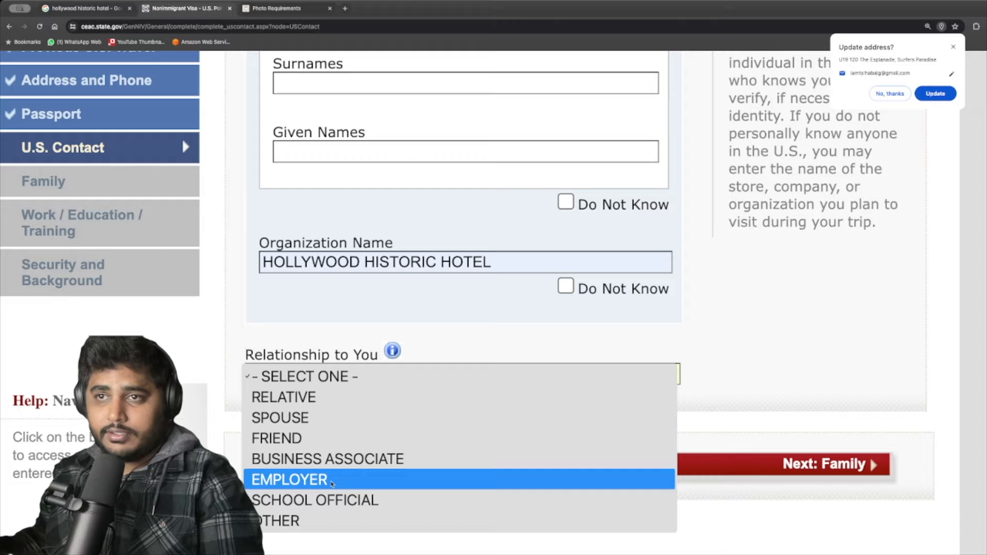
pyautogui.click(319, 522)
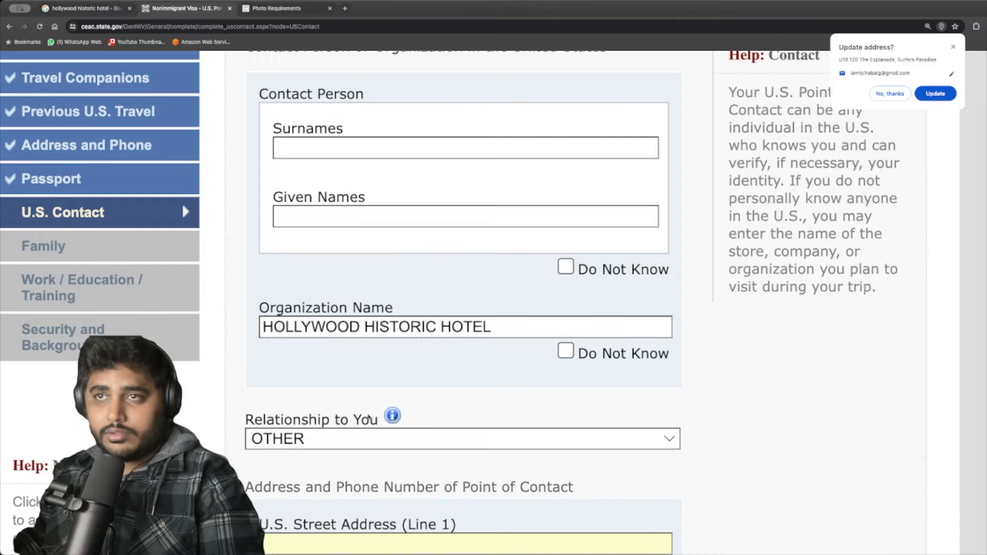
pyautogui.scroll(-4, 596, 467)
pyautogui.scroll(-3, 429, 399)
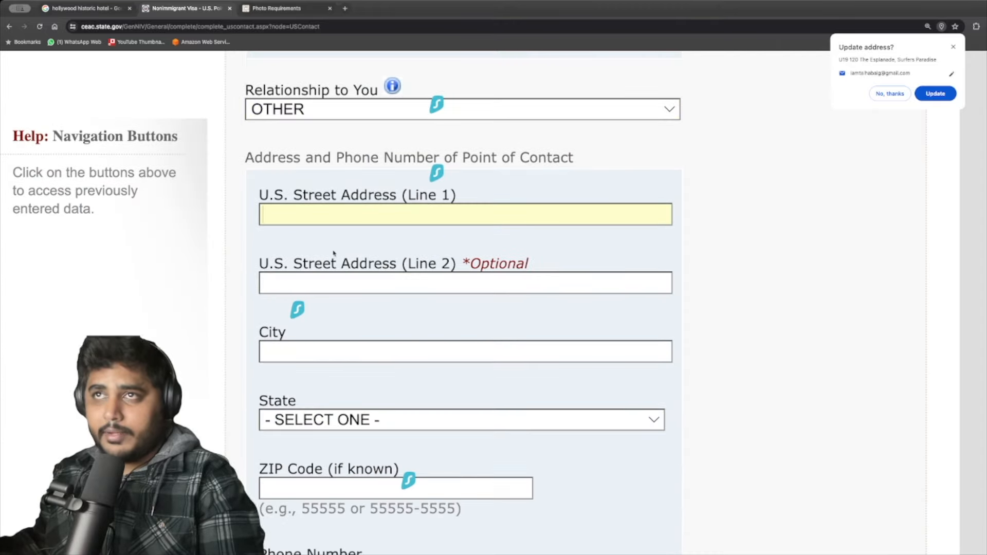
pyautogui.scroll(-1, 324, 355)
pyautogui.scroll(-4, 324, 356)
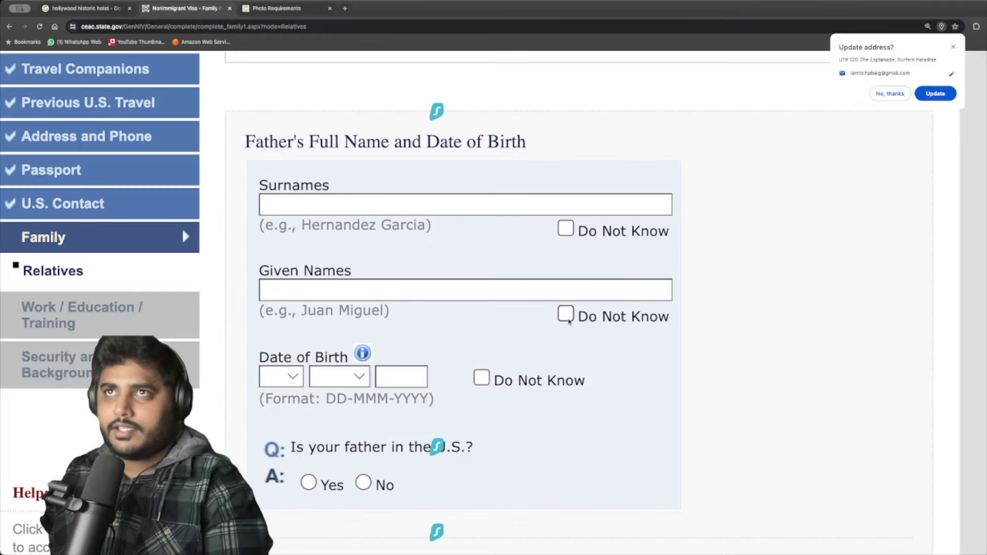
# Answer No to immediate relatives in the U.S. and to the mother and father being there.
pyautogui.scroll(2, 404, 275)
pyautogui.scroll(2, 387, 273)
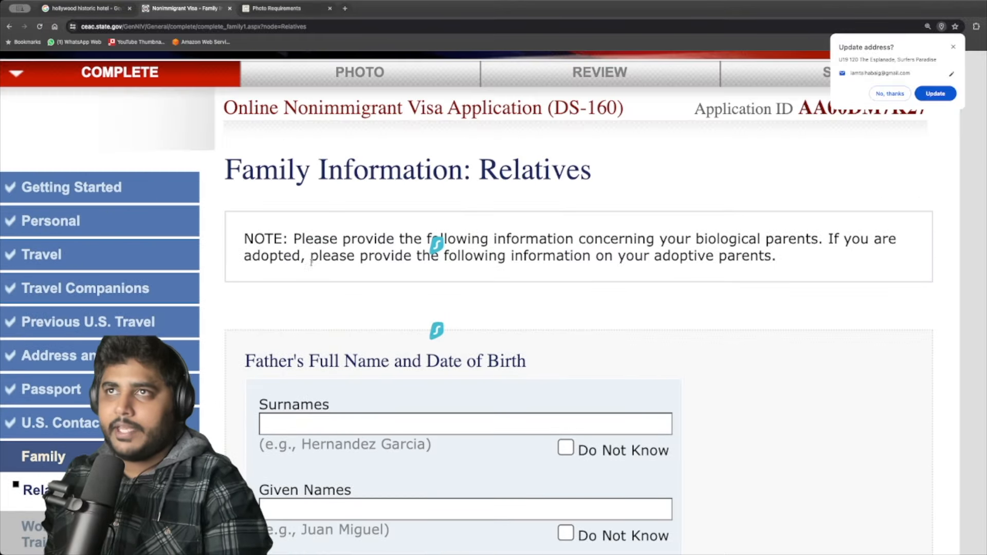
pyautogui.scroll(-13, 327, 280)
pyautogui.scroll(-5, 327, 279)
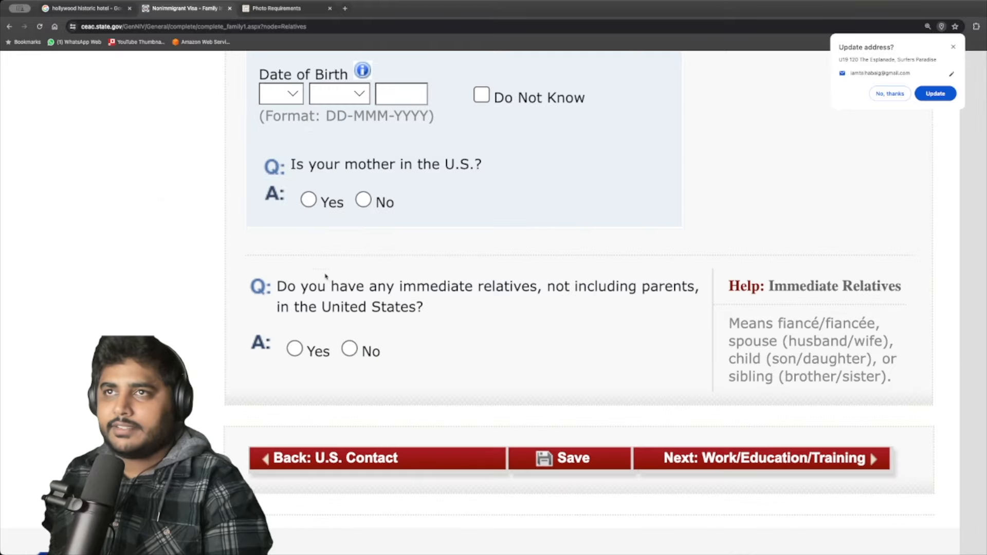
pyautogui.scroll(16, 326, 282)
pyautogui.scroll(-1, 320, 277)
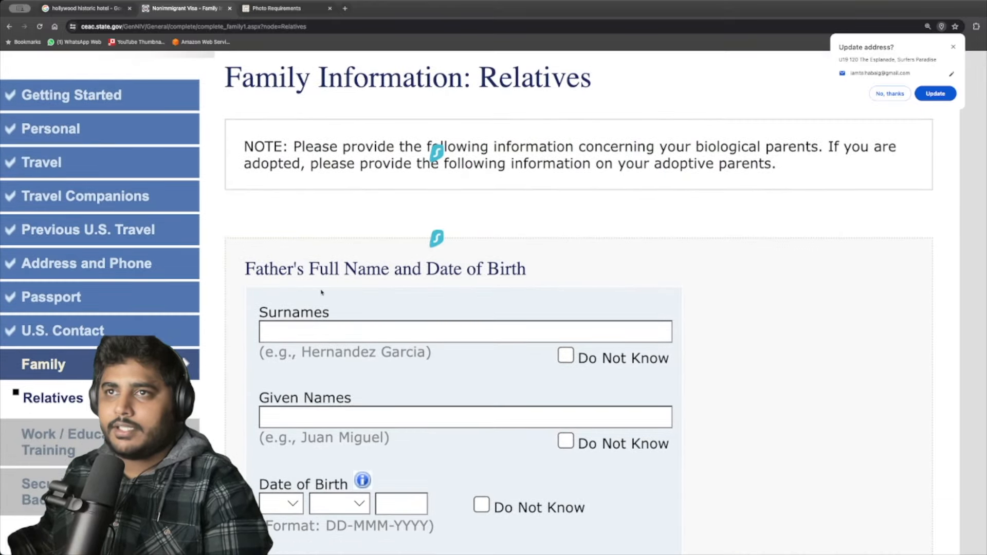
pyautogui.scroll(-14, 339, 329)
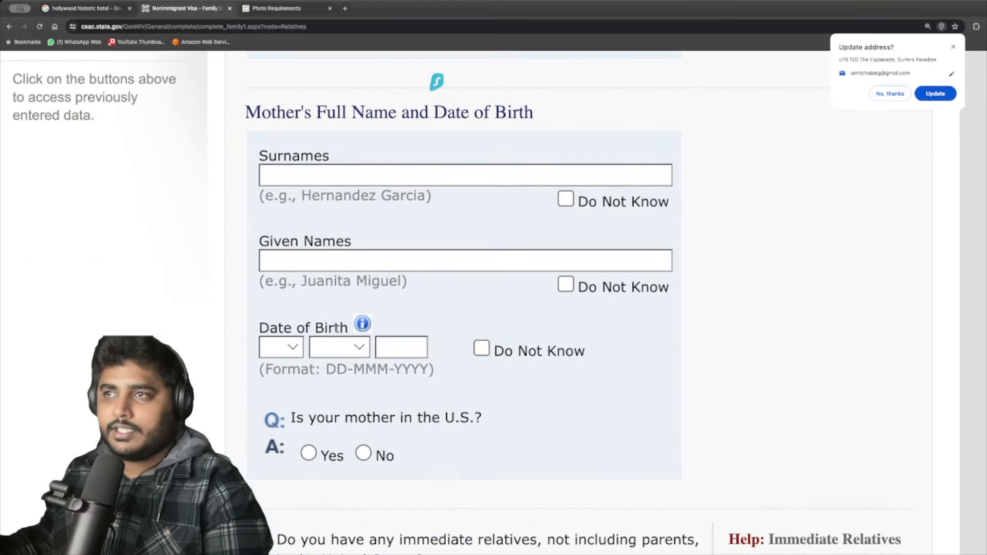
pyautogui.scroll(-2, 340, 335)
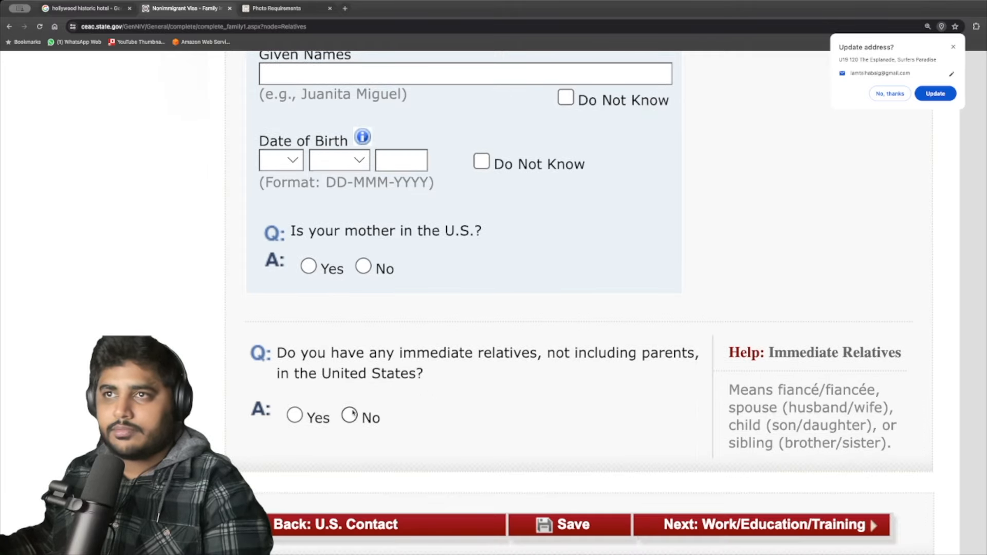
pyautogui.click(351, 415)
pyautogui.click(362, 448)
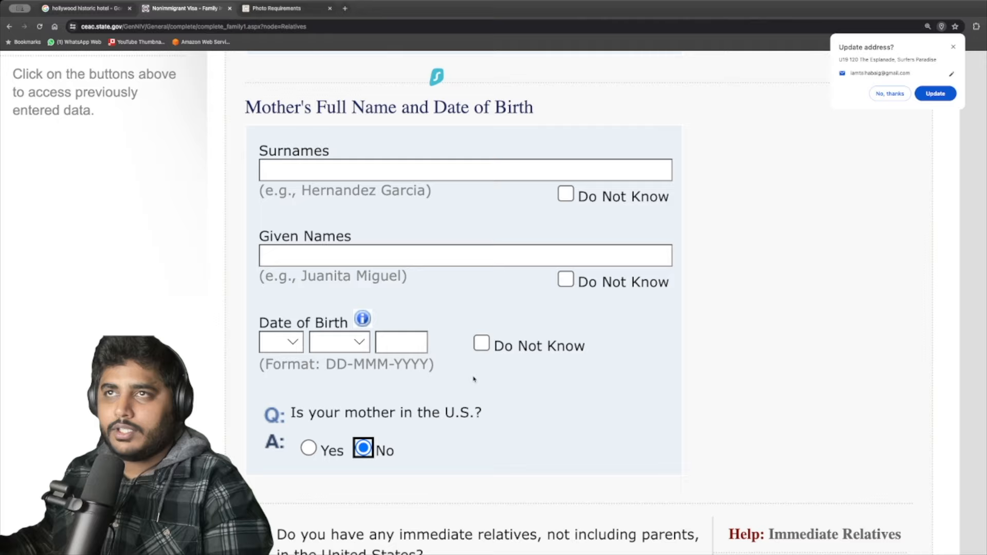
pyautogui.scroll(4, 485, 342)
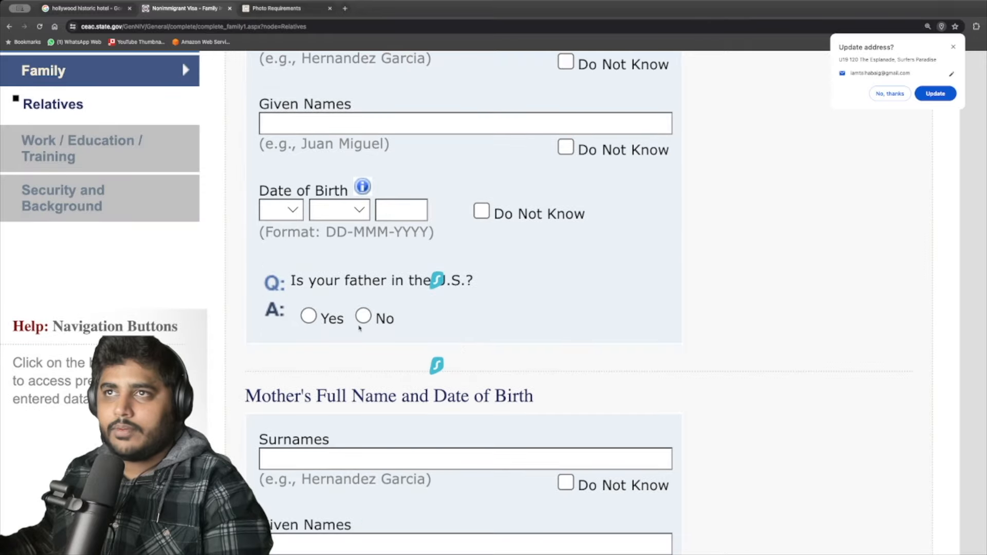
pyautogui.click(363, 316)
# Mark both parents' surnames and given names Do Not Know, answer No to other relatives, and continue.
pyautogui.click(566, 293)
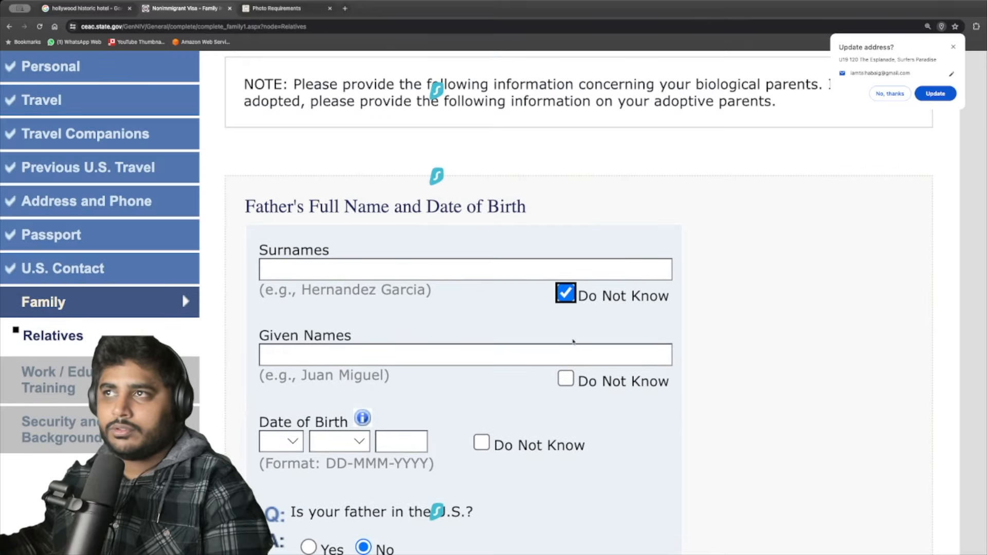
pyautogui.click(566, 378)
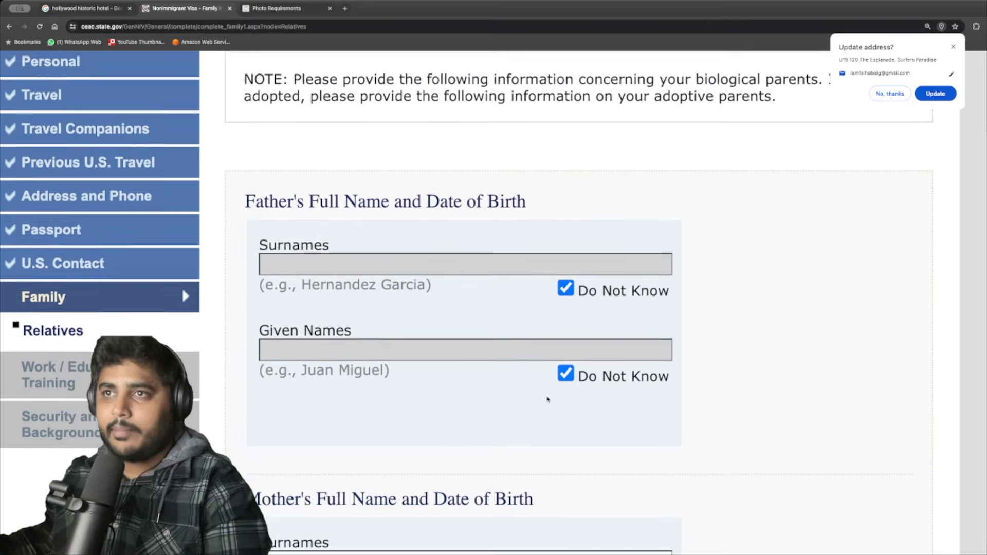
pyautogui.scroll(-1, 546, 399)
pyautogui.scroll(-3, 504, 400)
pyautogui.click(565, 368)
pyautogui.click(565, 450)
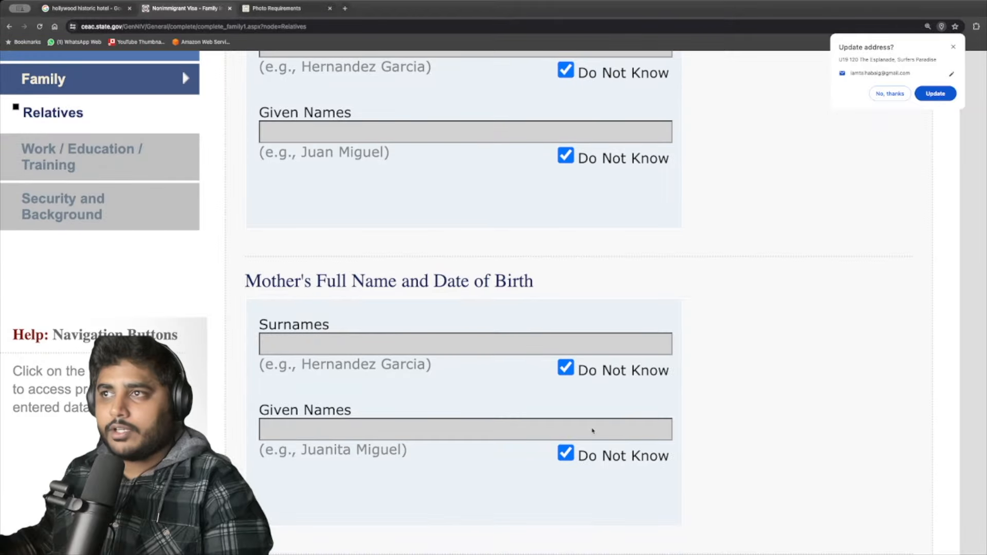
pyautogui.scroll(-8, 593, 430)
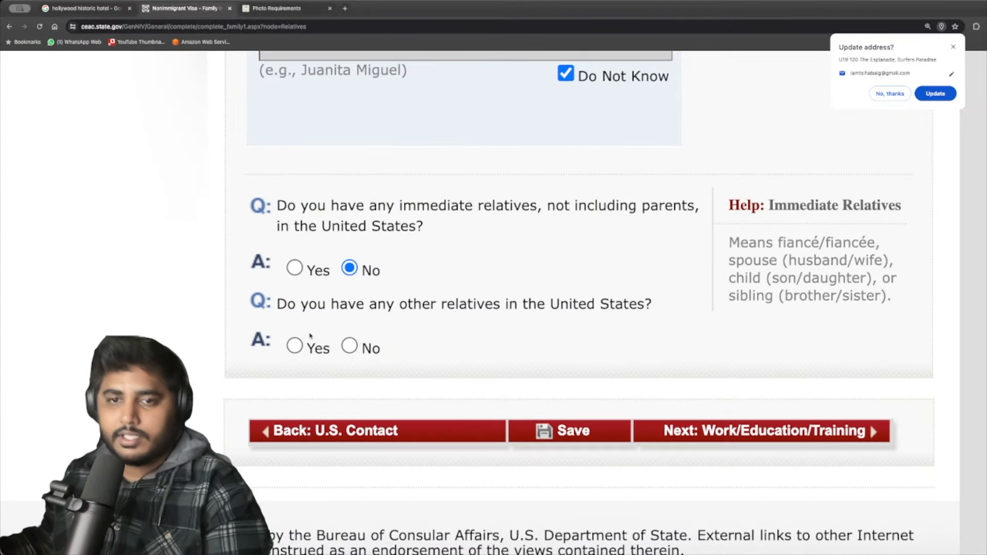
pyautogui.click(348, 347)
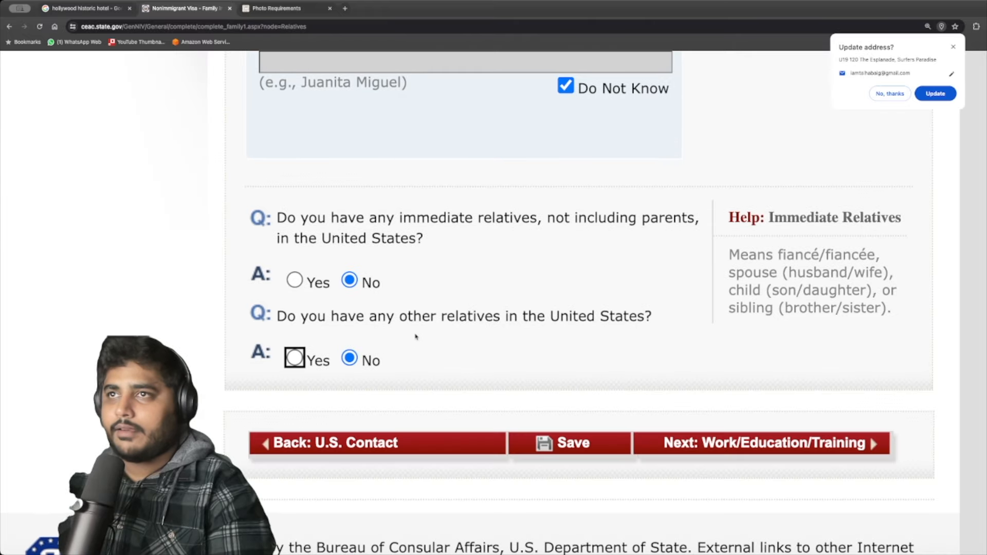
pyautogui.click(719, 442)
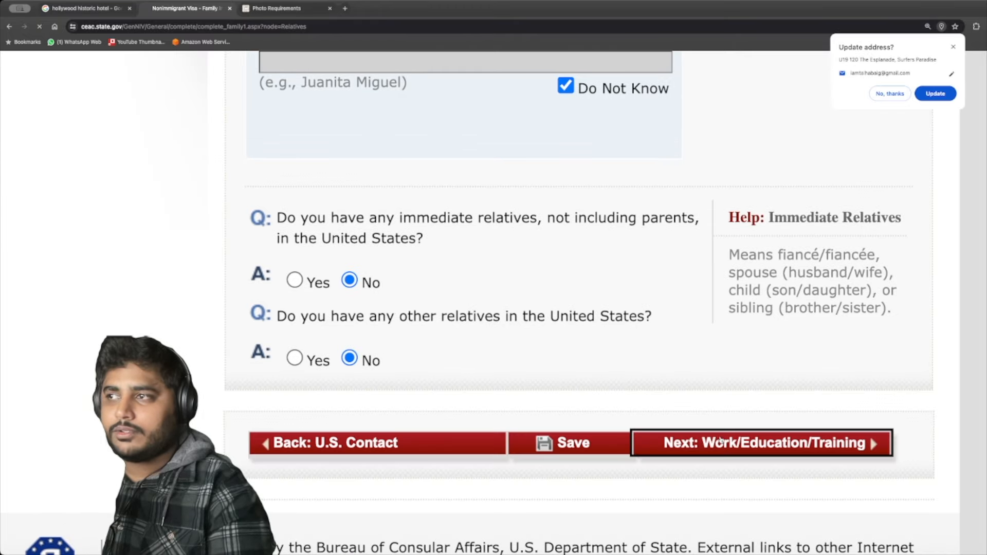
pyautogui.scroll(-2, 350, 370)
# Choose STUDENT as the primary occupation and enter UNIVERSITY OF SYDNEY as the school name.
pyautogui.click(308, 329)
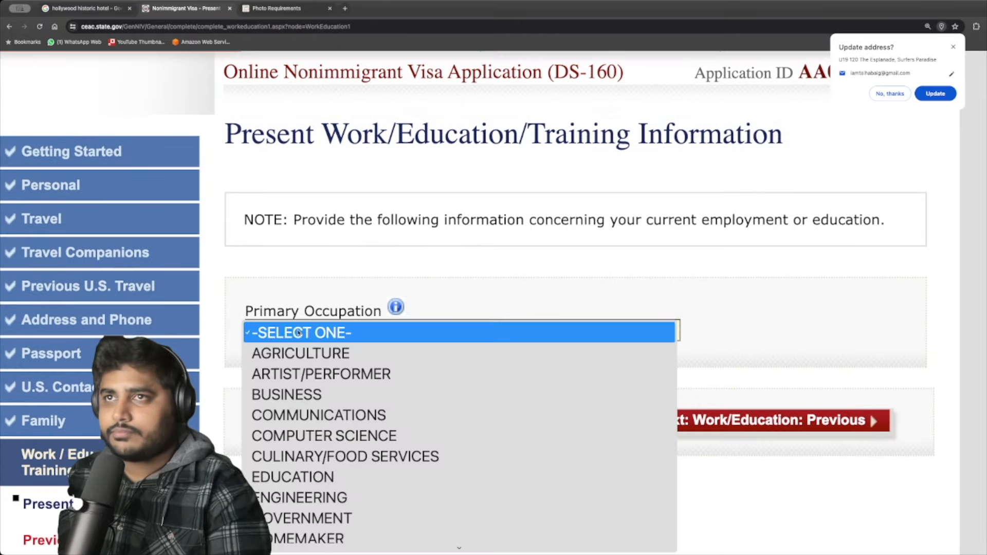
pyautogui.click(303, 262)
pyautogui.scroll(-3, 305, 260)
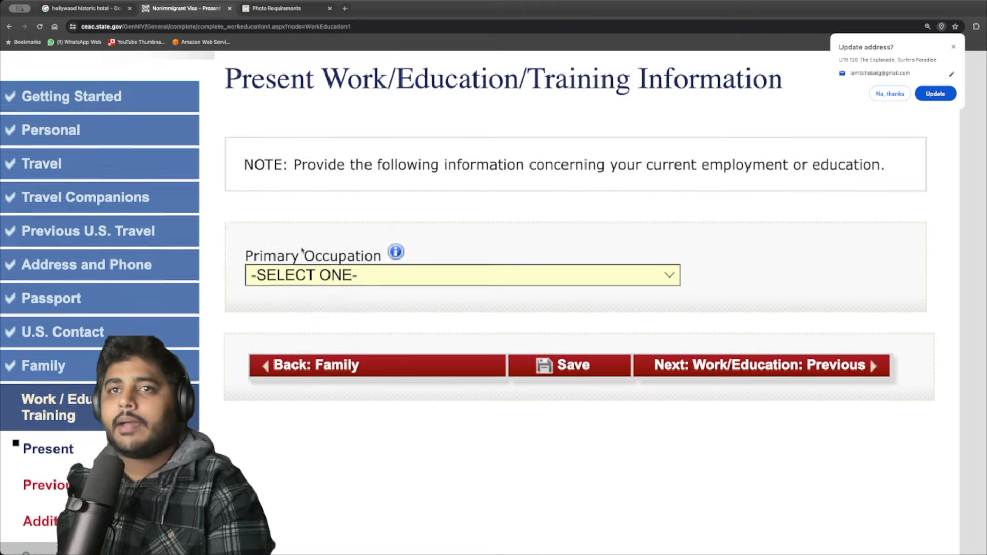
pyautogui.click(322, 239)
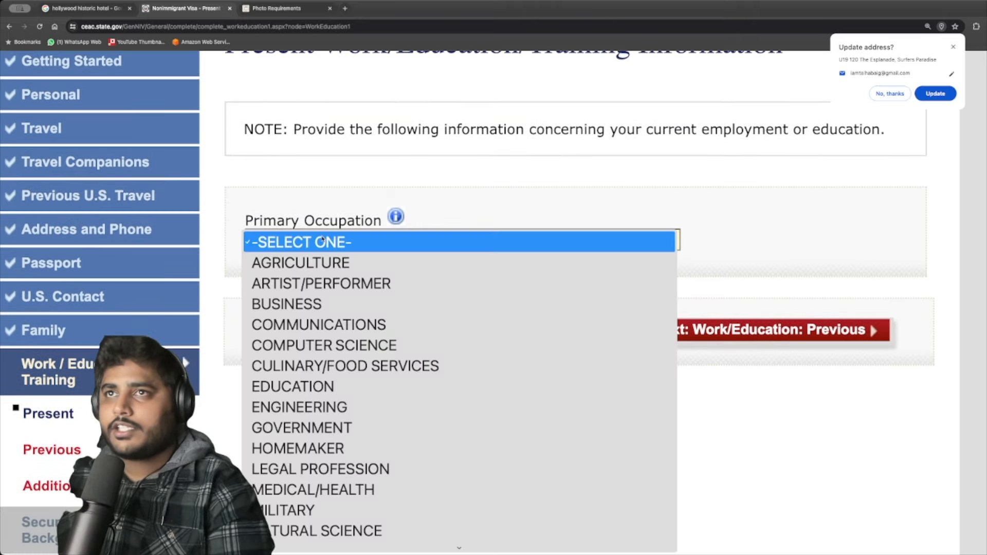
pyautogui.click(326, 180)
pyautogui.scroll(1, 326, 184)
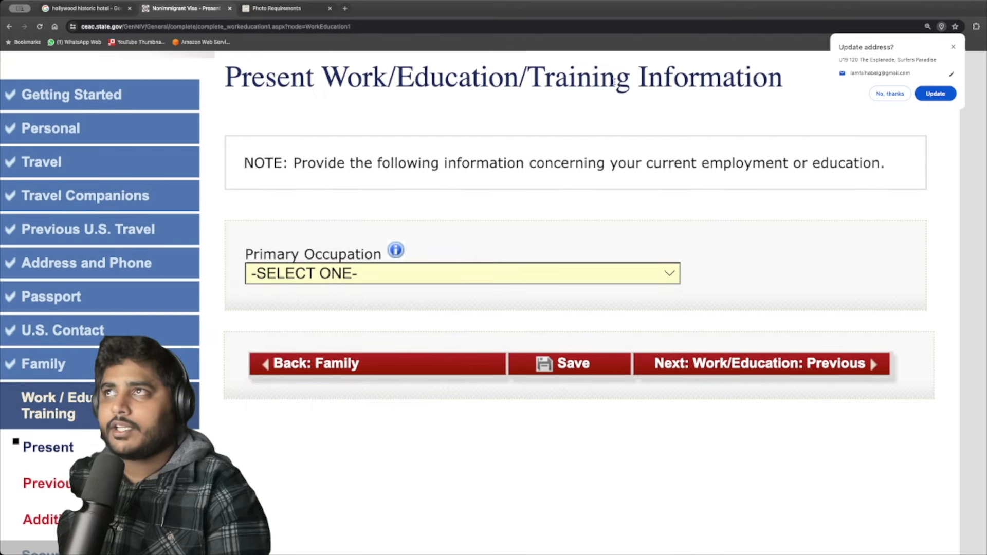
pyautogui.click(423, 272)
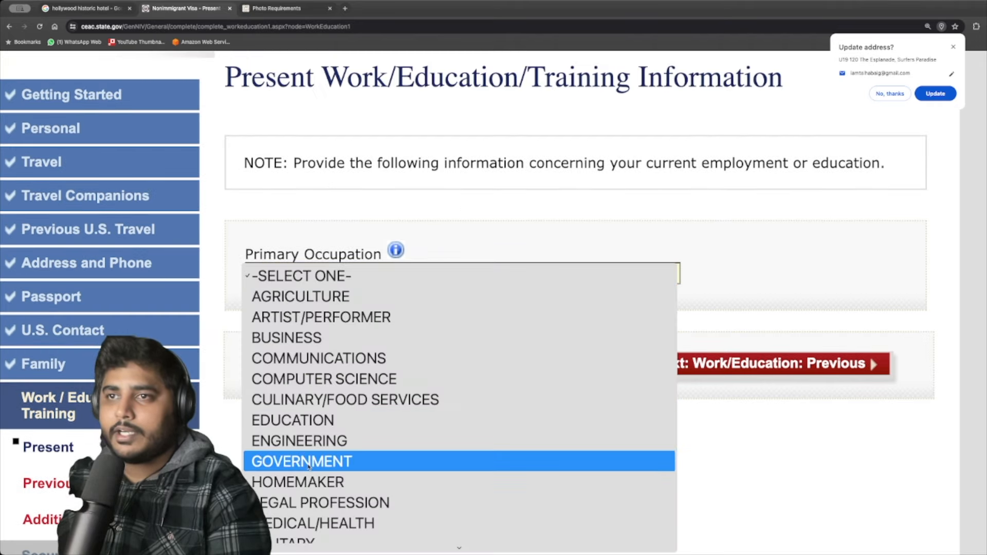
pyautogui.scroll(-3, 319, 460)
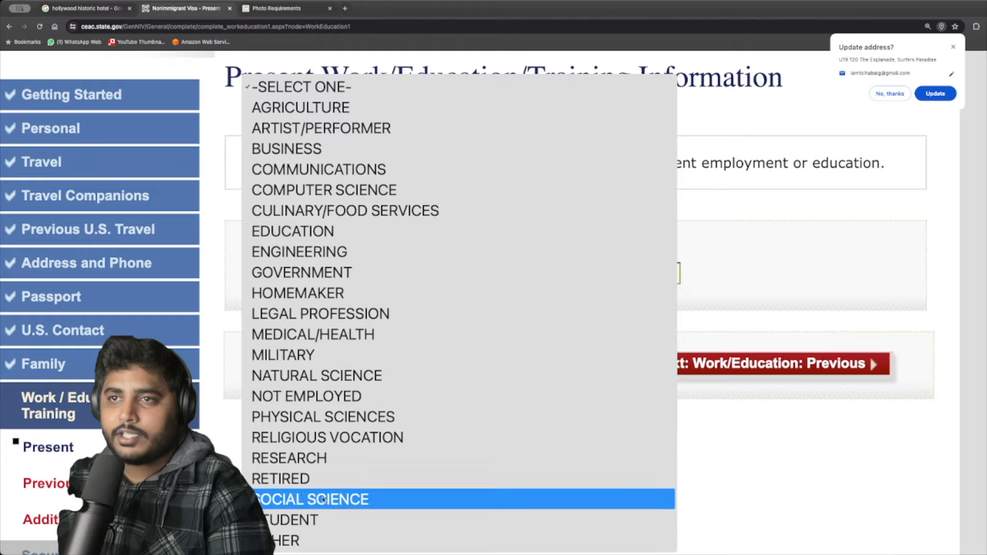
pyautogui.click(329, 520)
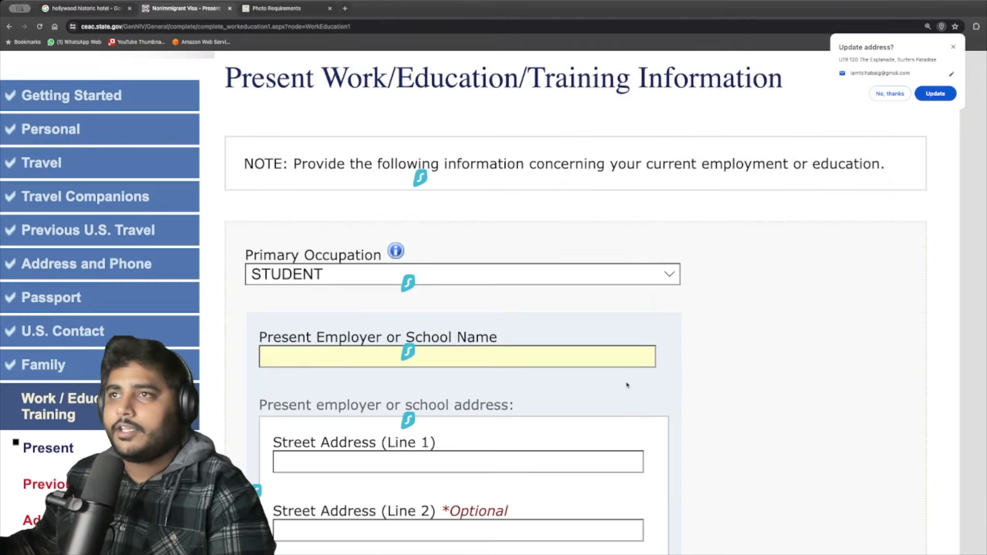
pyautogui.scroll(-1, 626, 385)
pyautogui.click(308, 347)
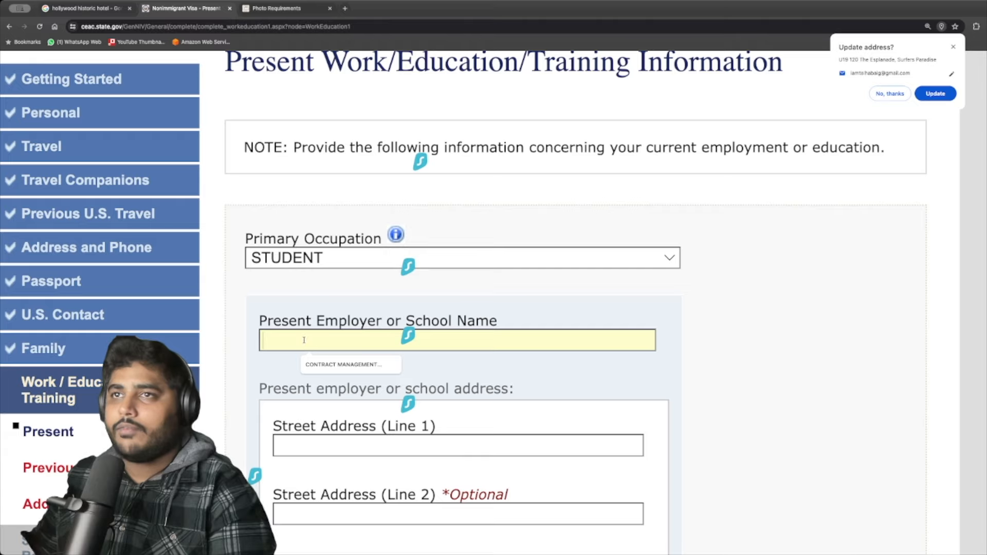
pyautogui.write('UNI')
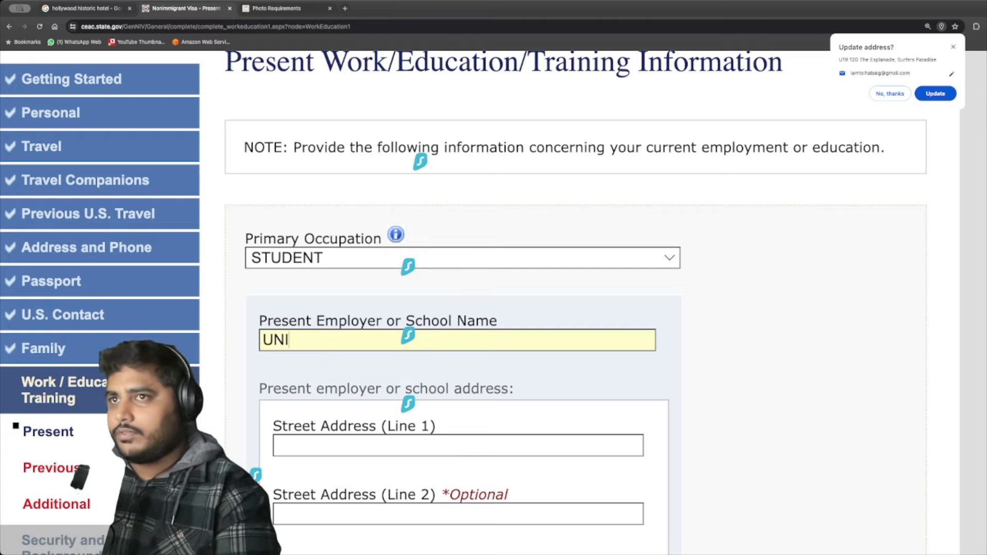
pyautogui.write('VERSITY OF SYDNEY')
pyautogui.press('Tab')
# Mark monthly income as Does Not Apply and focus the duties description box.
pyautogui.scroll(-4, 387, 346)
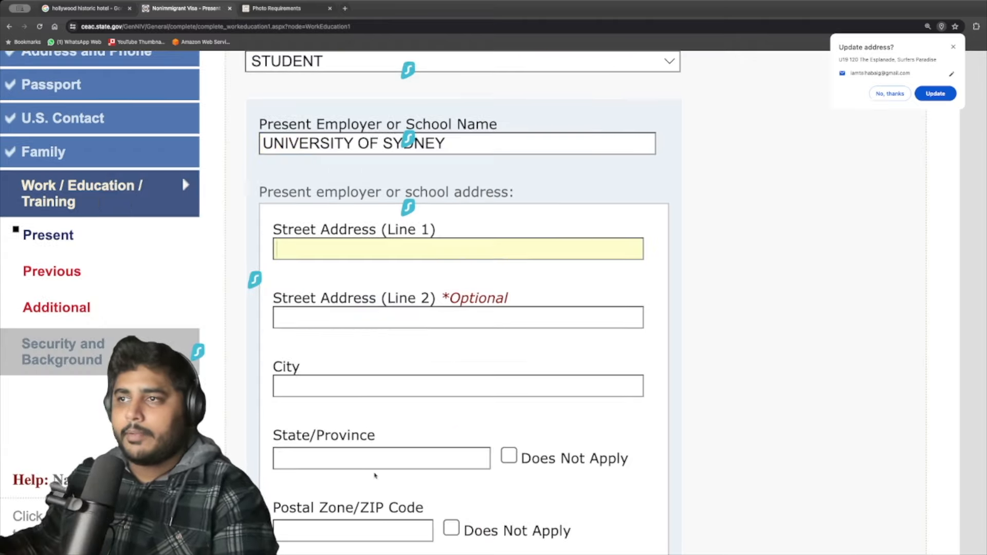
pyautogui.scroll(-5, 414, 383)
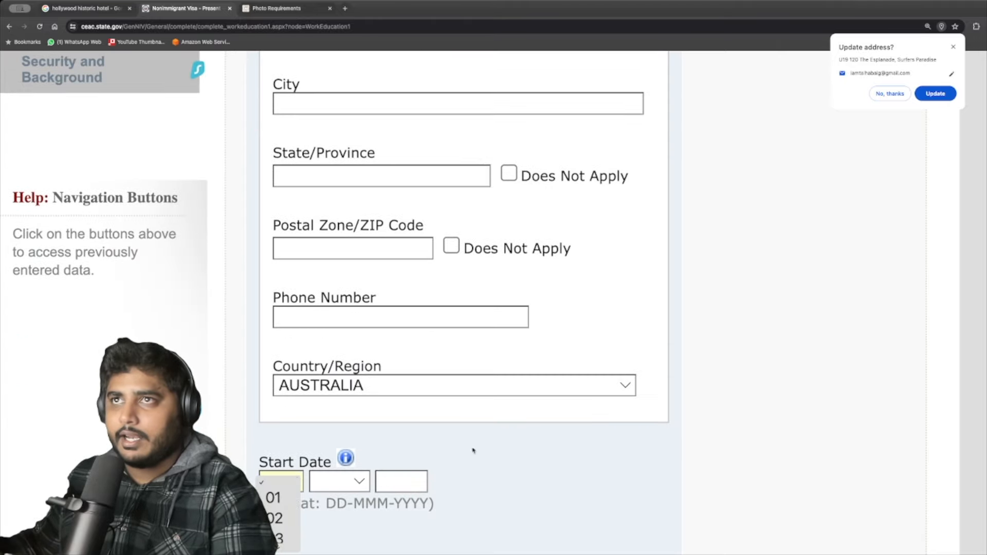
pyautogui.scroll(-8, 352, 174)
pyautogui.click(352, 174)
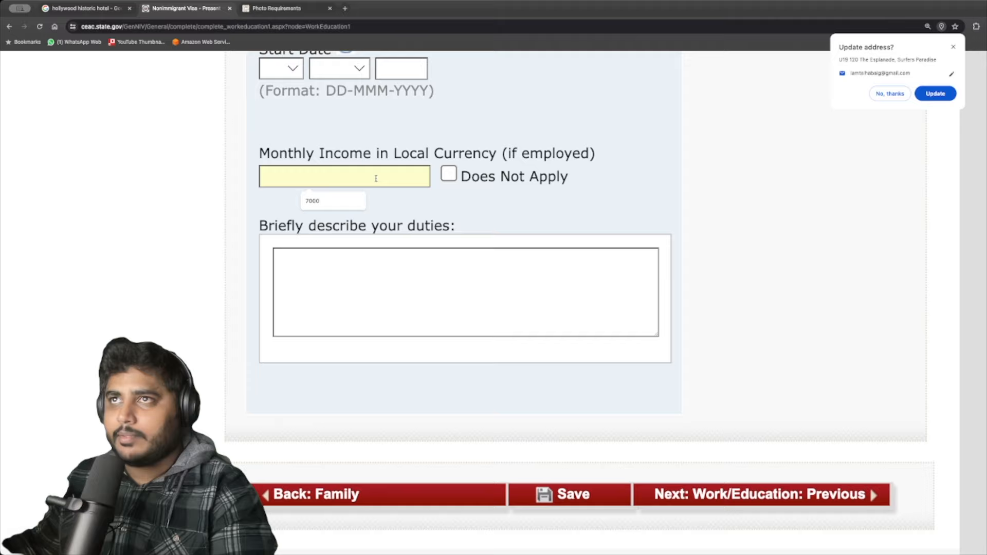
pyautogui.click(319, 201)
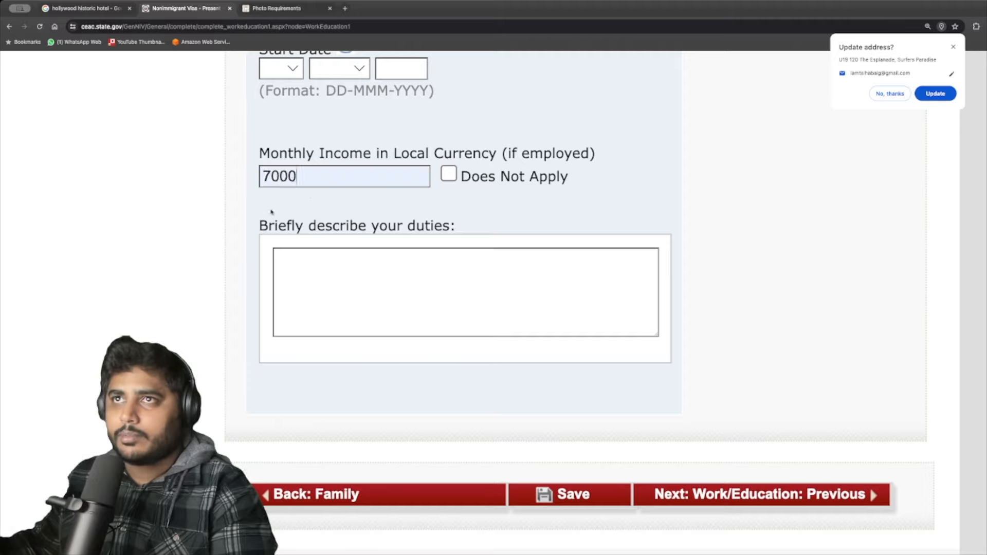
pyautogui.click(448, 174)
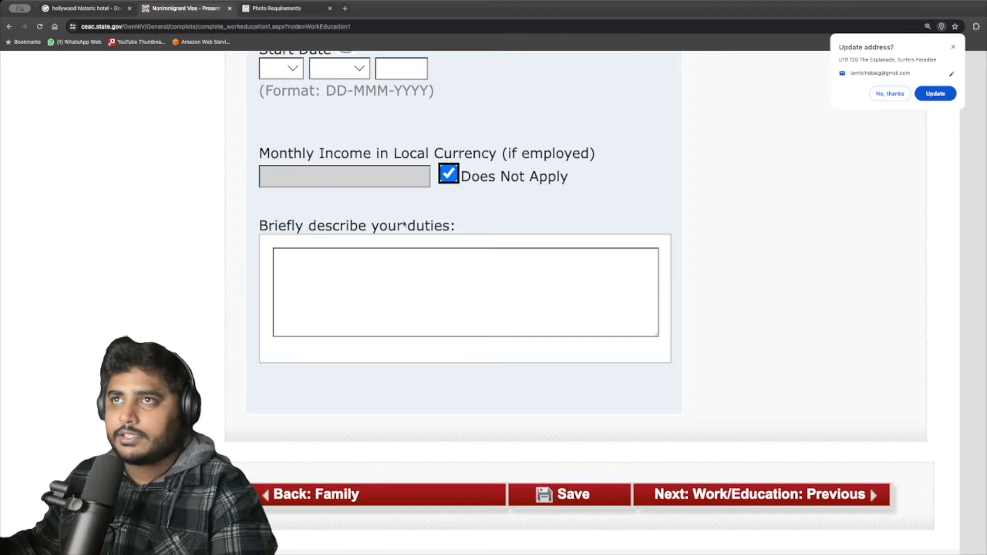
pyautogui.click(351, 267)
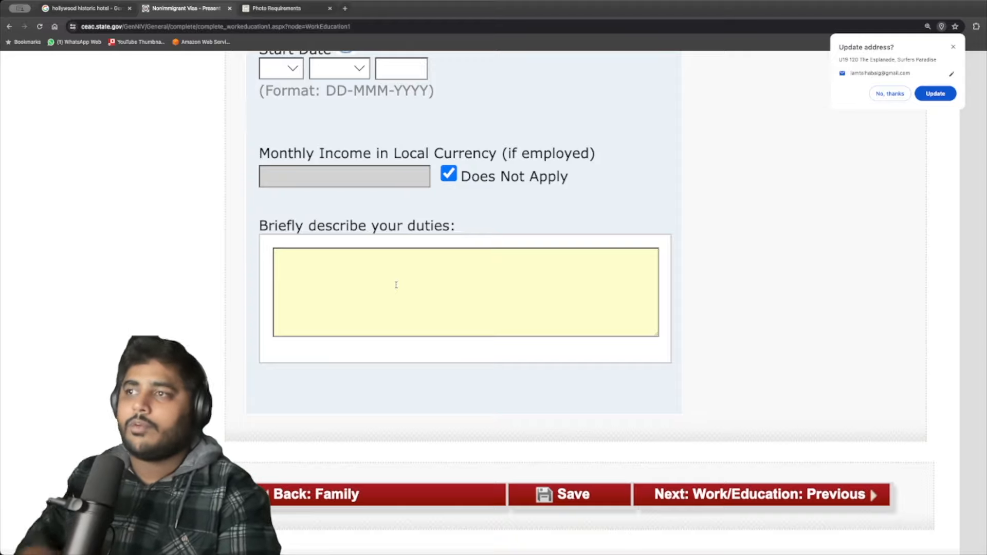
pyautogui.scroll(-1, 401, 373)
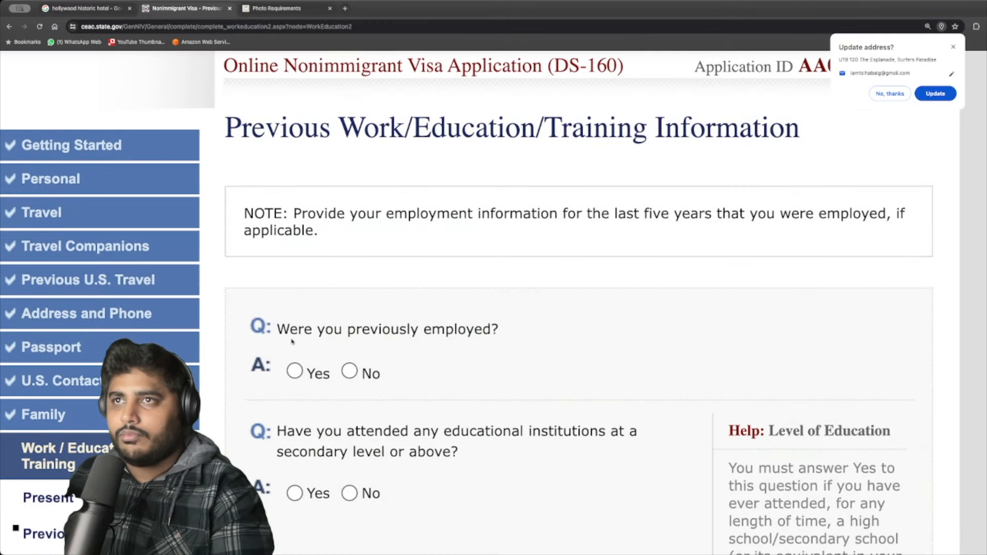
# Select No for previously employed and for attended secondary-level education, then go to Additional Work/Education.
pyautogui.click(350, 372)
pyautogui.scroll(-5, 396, 406)
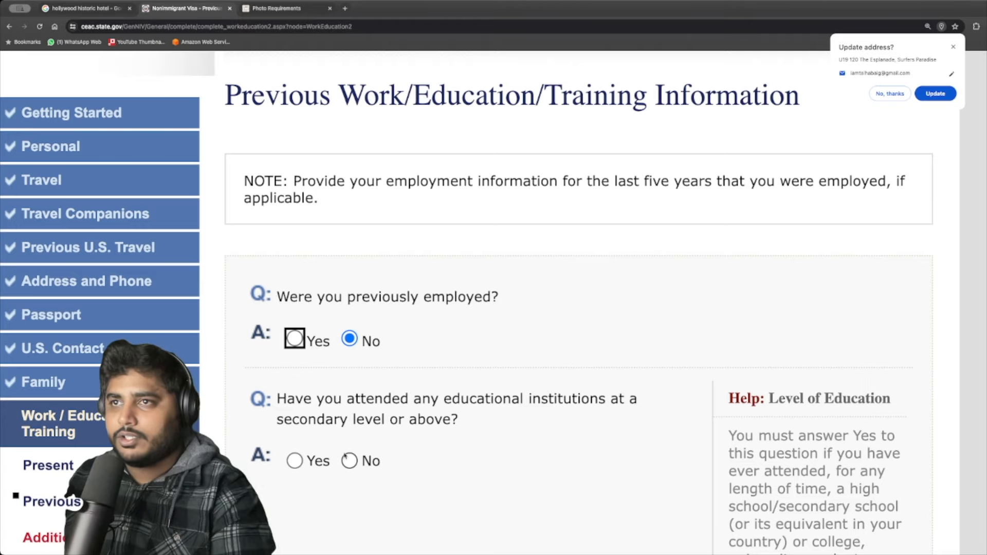
pyautogui.click(349, 461)
pyautogui.scroll(-4, 401, 370)
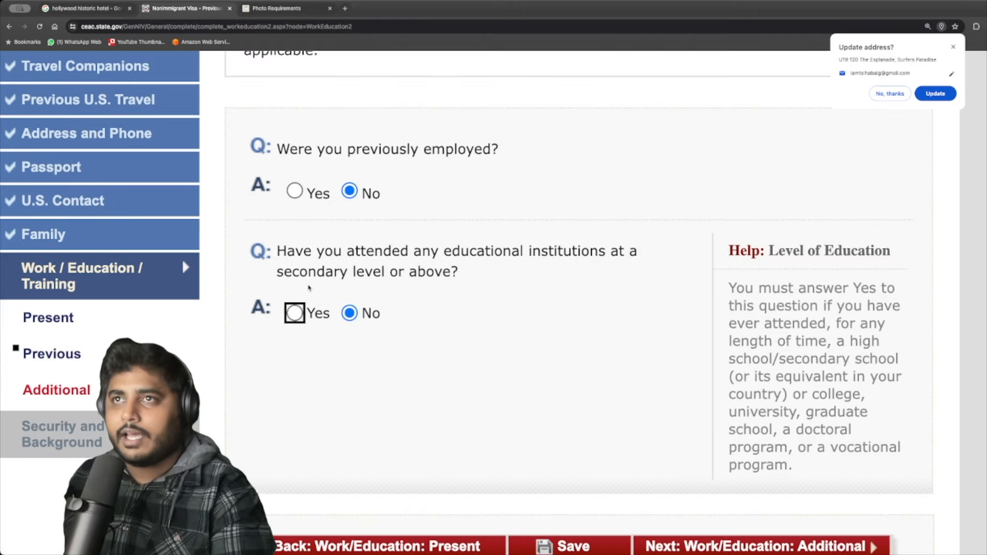
pyautogui.scroll(-2, 494, 350)
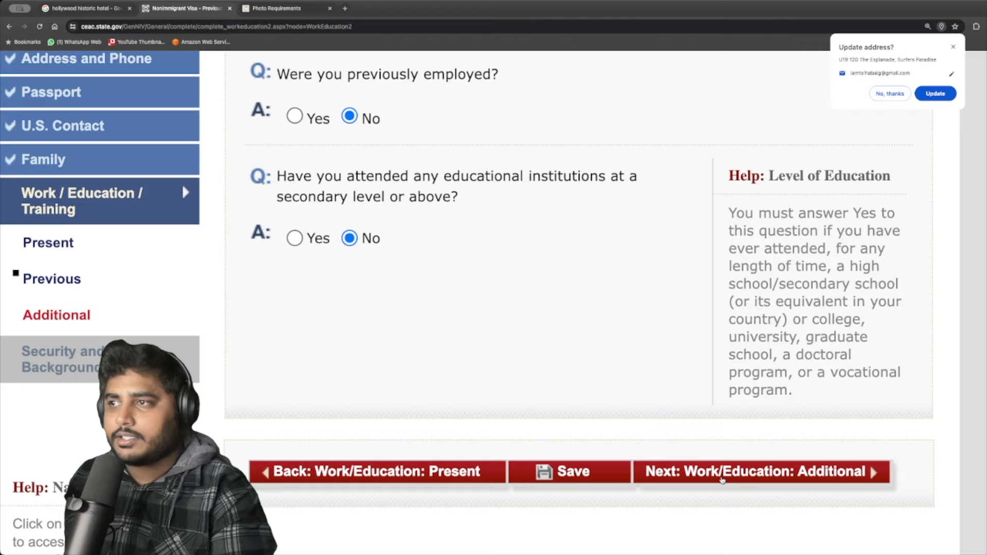
pyautogui.click(702, 463)
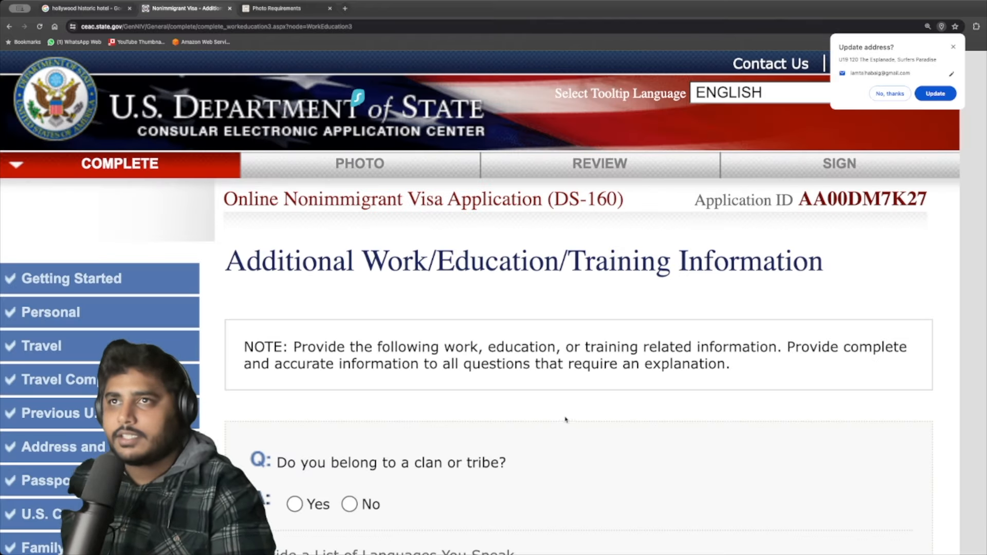
# Answer No to clan or tribe membership, travel in the last five years, and organization membership.
pyautogui.scroll(-5, 534, 391)
pyautogui.click(349, 288)
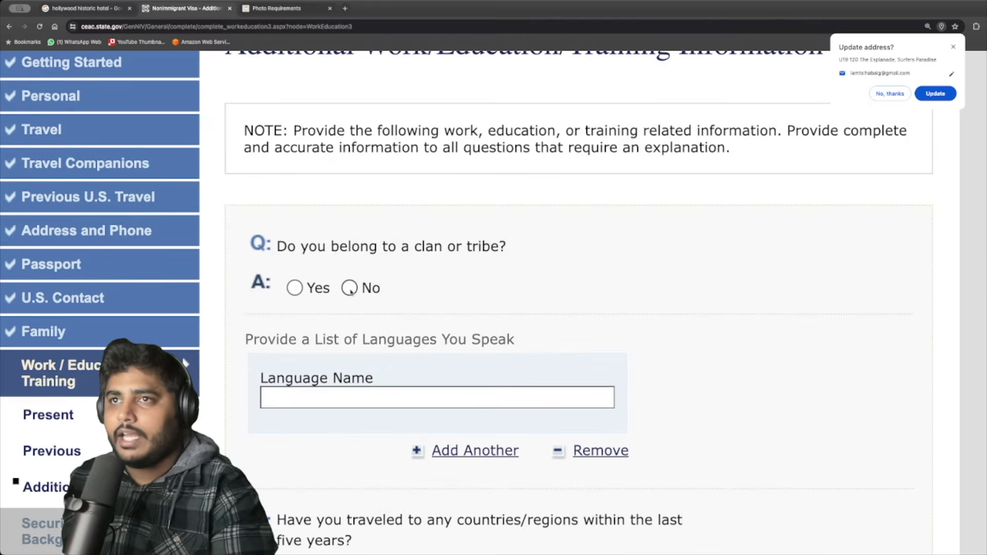
pyautogui.scroll(-3, 427, 334)
pyautogui.scroll(-1, 514, 378)
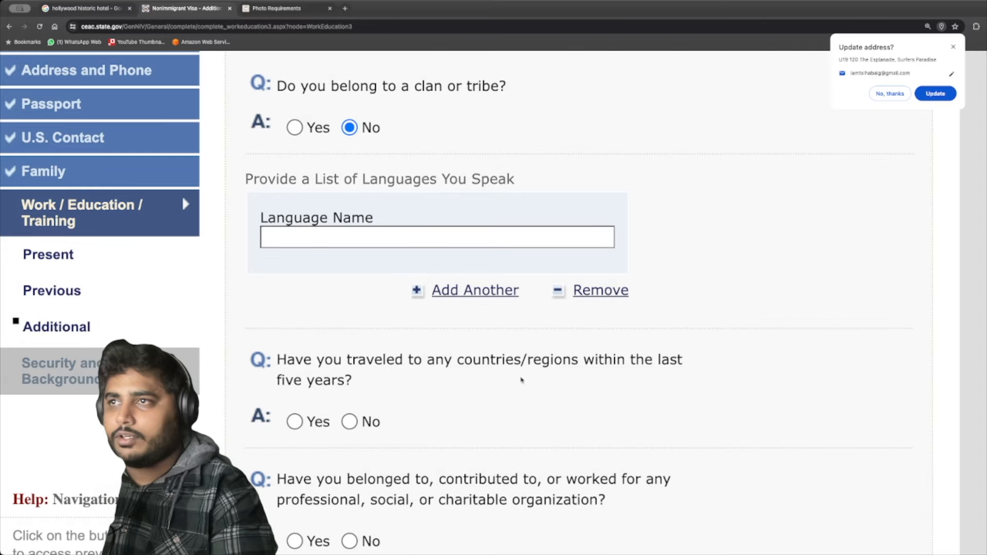
pyautogui.click(350, 421)
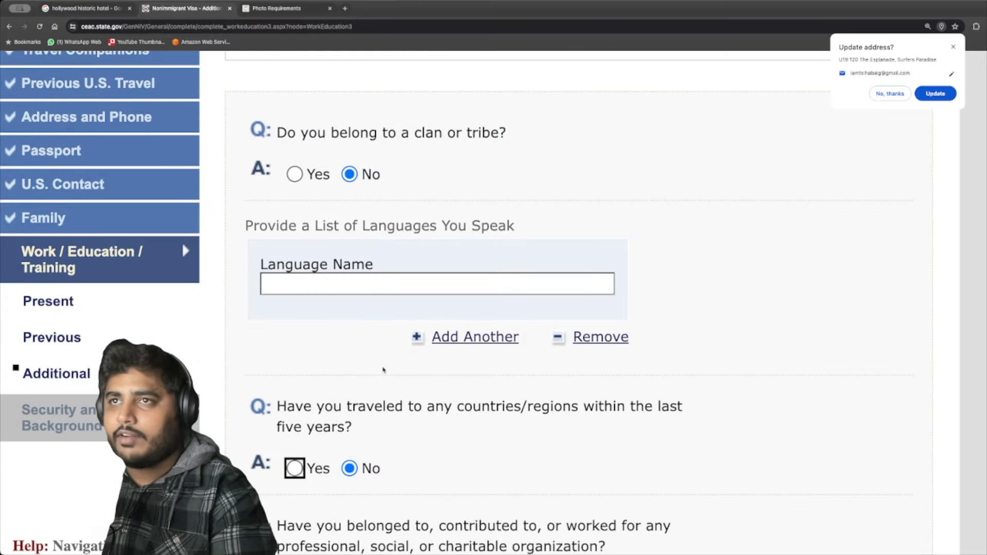
pyautogui.scroll(-4, 334, 447)
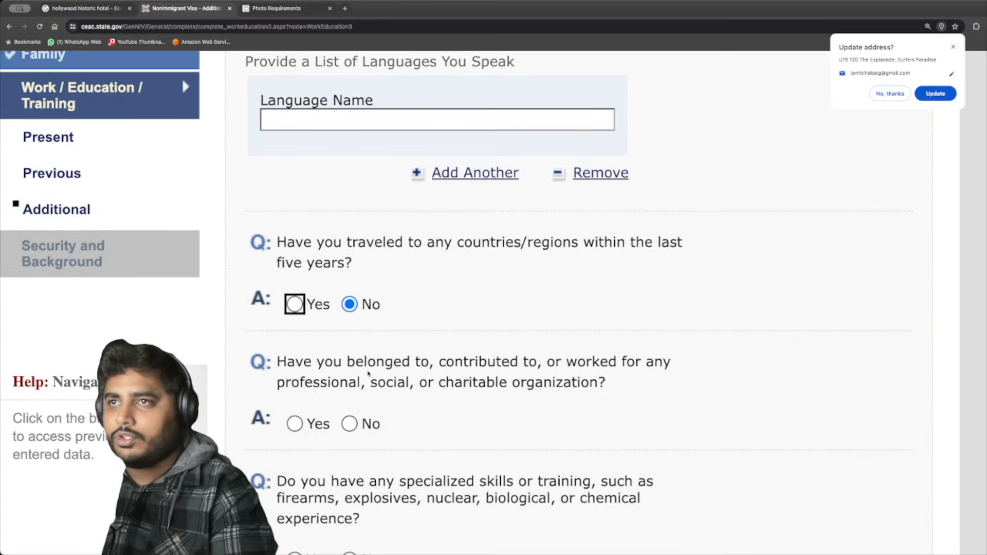
pyautogui.moveTo(287, 360); pyautogui.dragTo(621, 362)
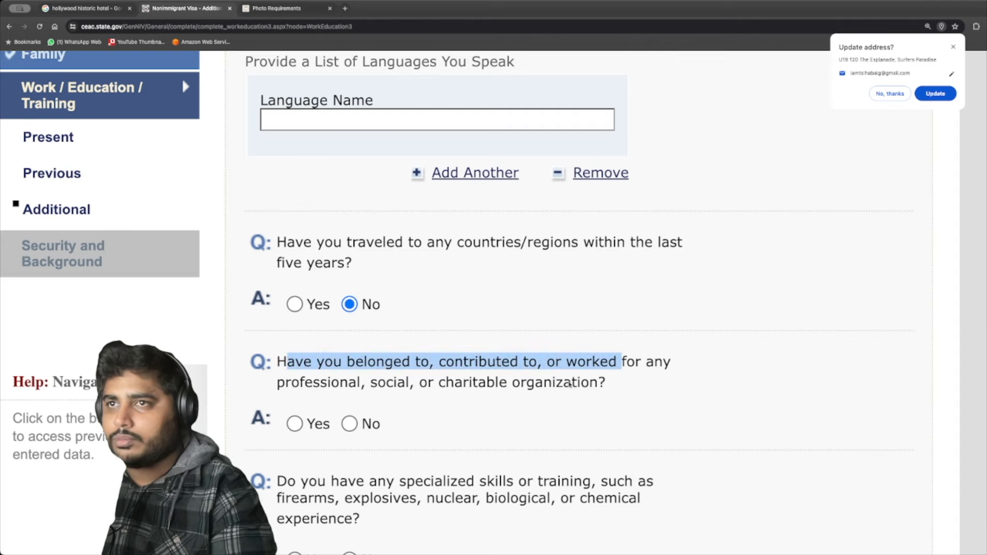
pyautogui.click(372, 426)
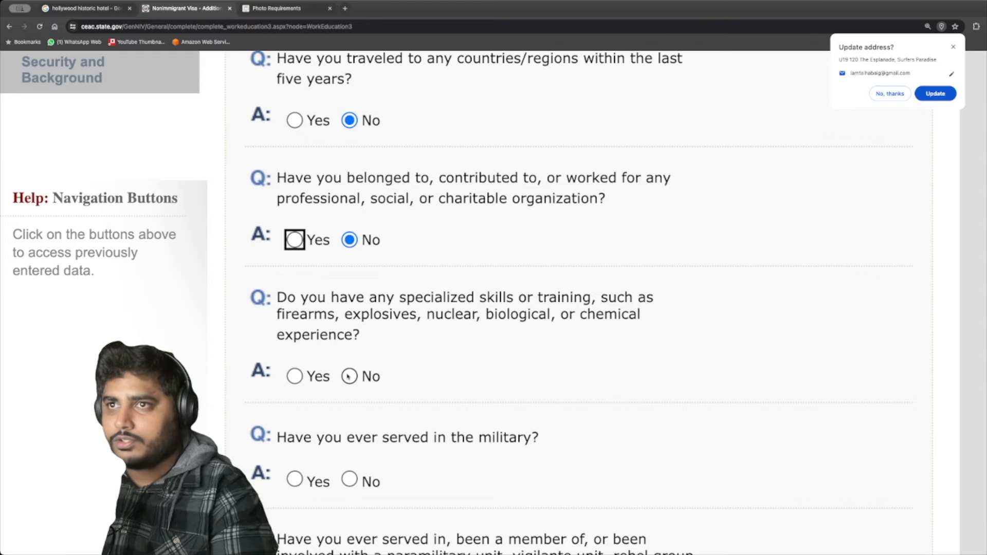
# Answer No to weapons skills, military service and paramilitary involvement, and enter HINDI as a language.
pyautogui.click(349, 377)
pyautogui.scroll(-1, 353, 440)
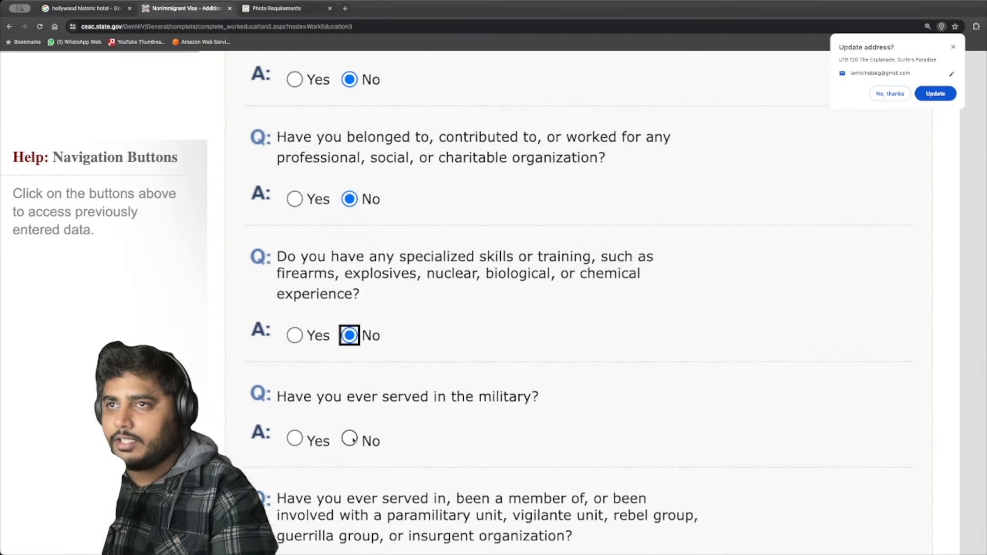
pyautogui.click(349, 440)
pyautogui.scroll(-3, 401, 447)
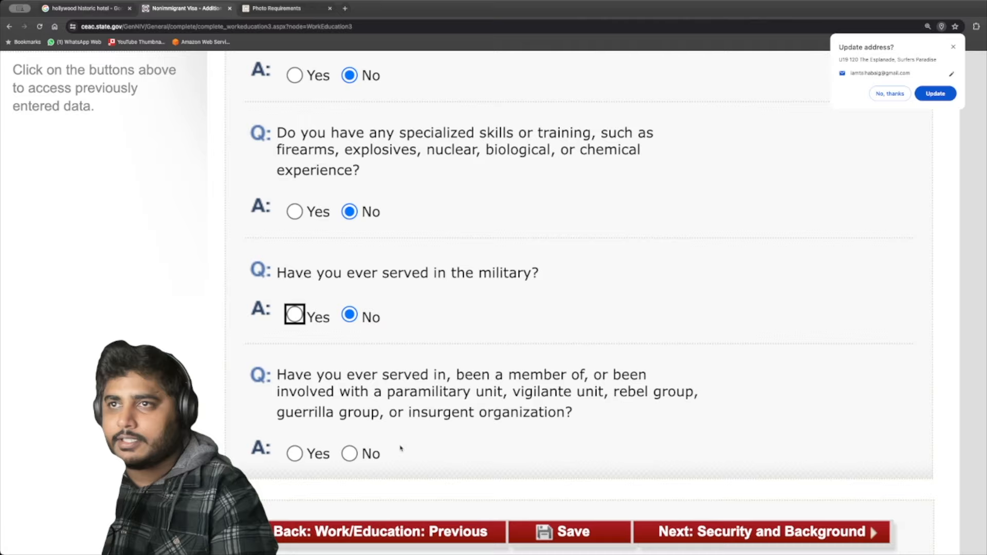
pyautogui.click(349, 454)
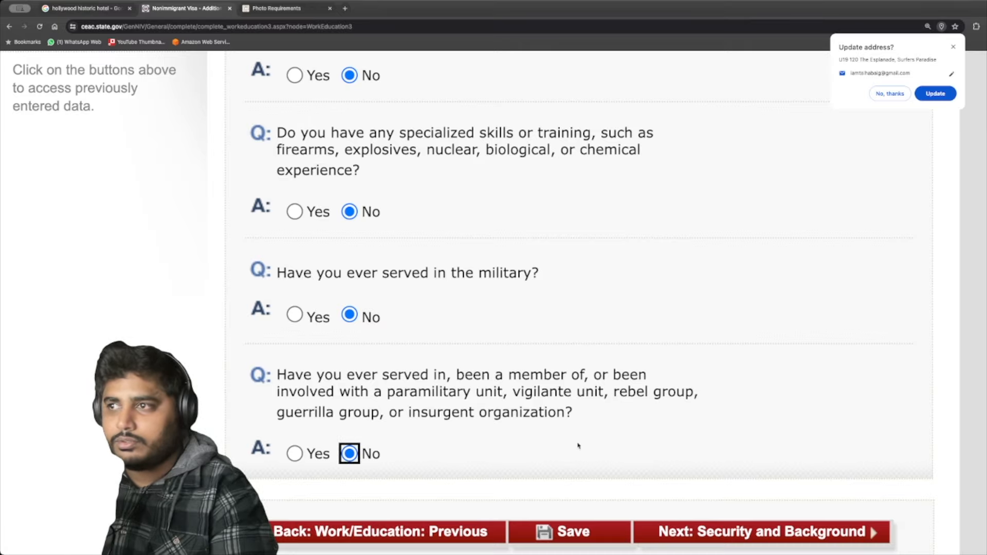
pyautogui.scroll(-10, 586, 453)
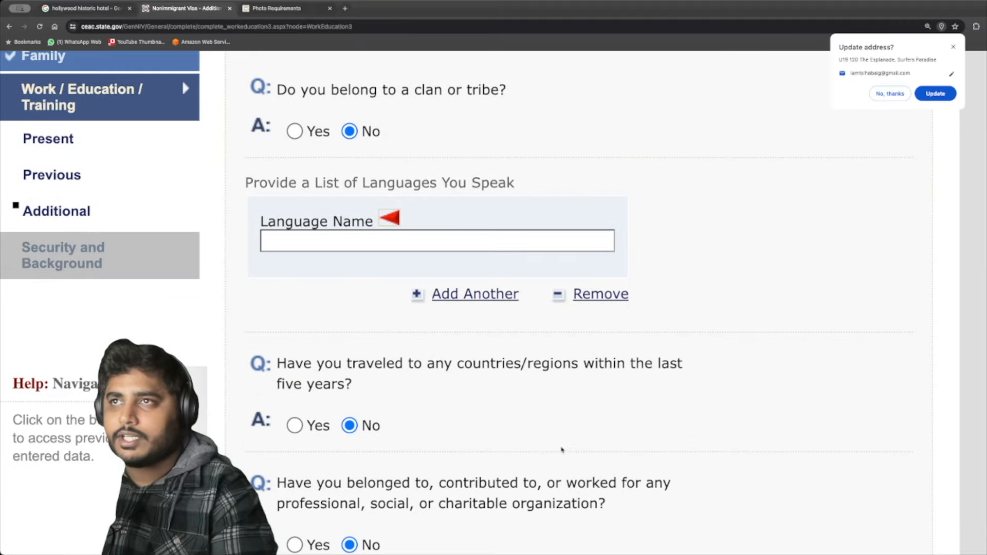
pyautogui.click(355, 238)
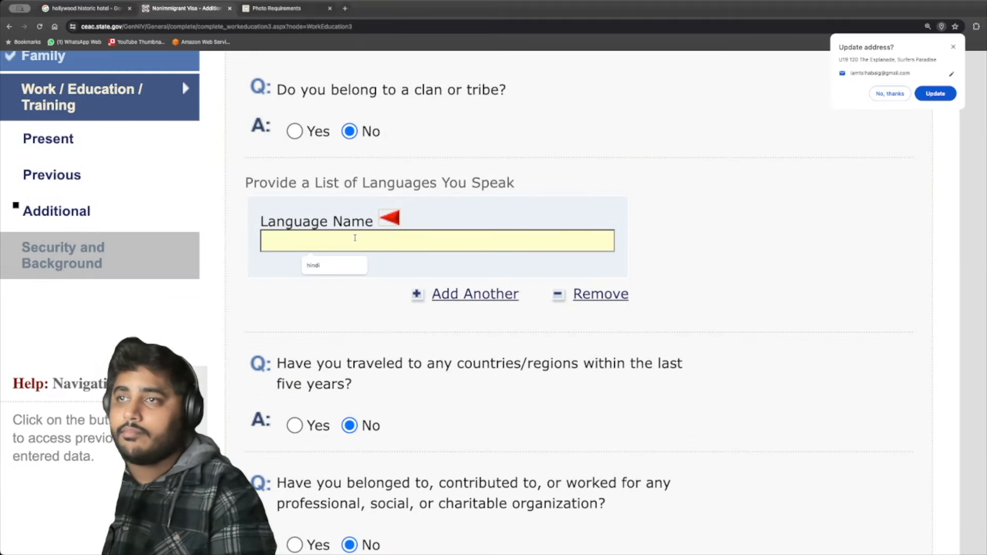
pyautogui.write('HINDI')
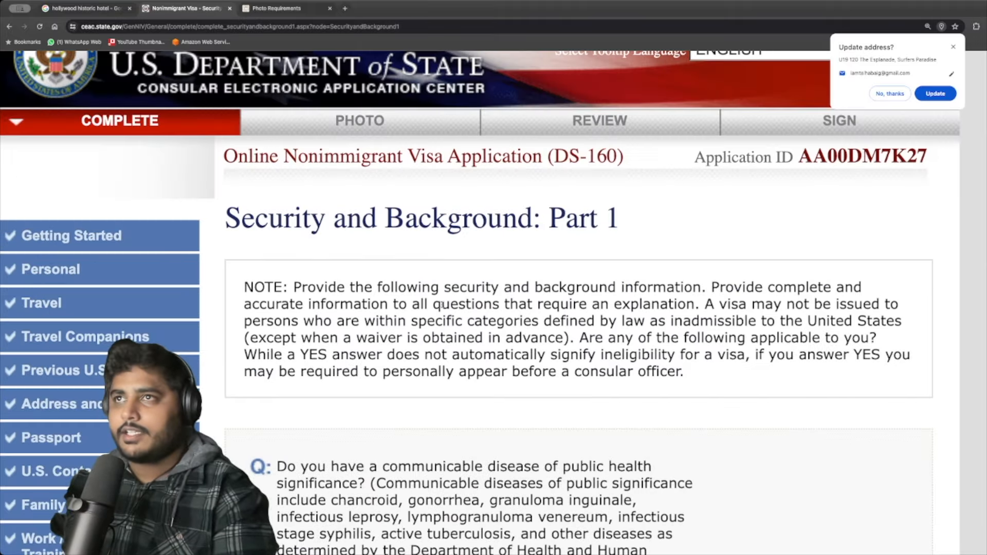
pyautogui.scroll(-15, 406, 304)
pyautogui.scroll(4, 406, 303)
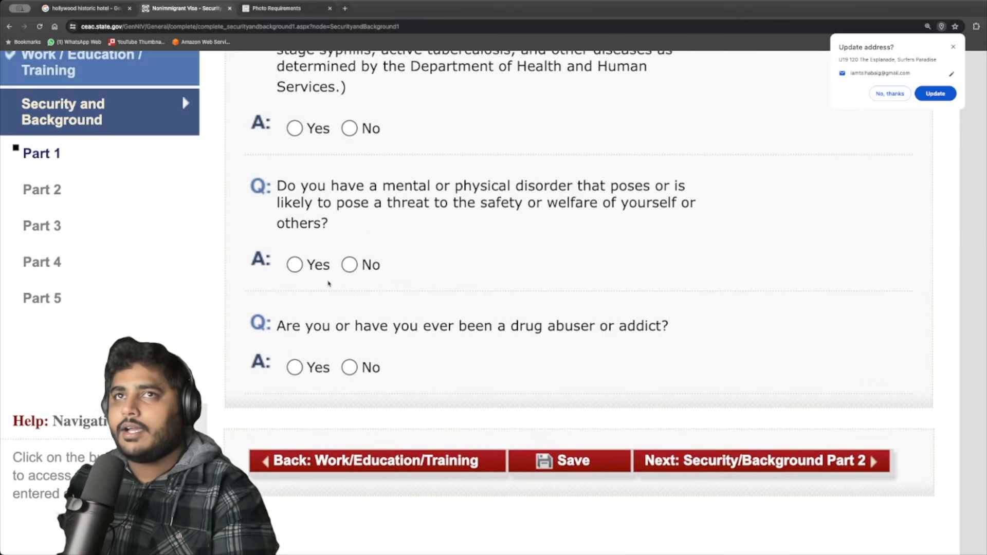
pyautogui.scroll(2, 106, 276)
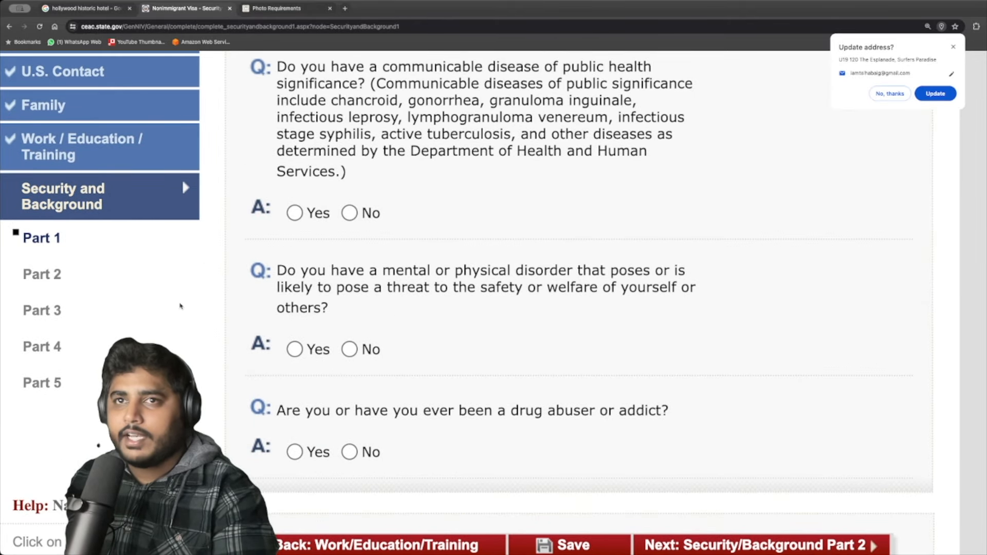
pyautogui.scroll(-2, 202, 339)
pyautogui.scroll(3, 230, 341)
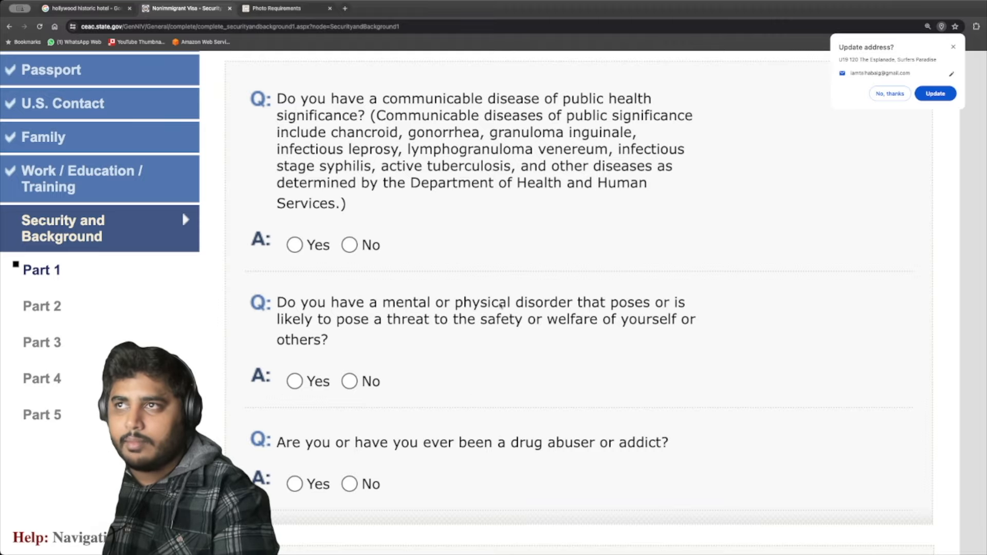
pyautogui.scroll(-2, 500, 329)
pyautogui.scroll(9, 500, 339)
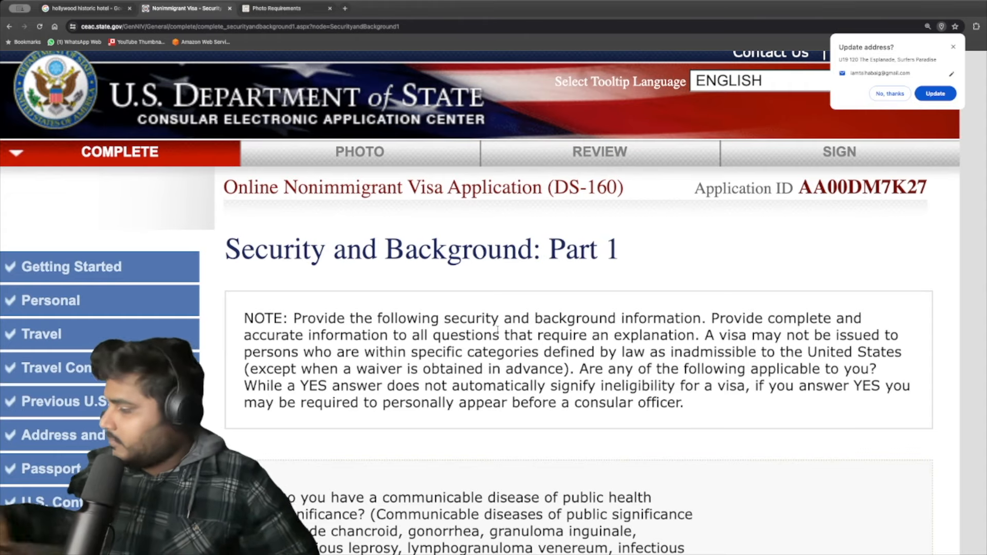
pyautogui.scroll(-8, 497, 330)
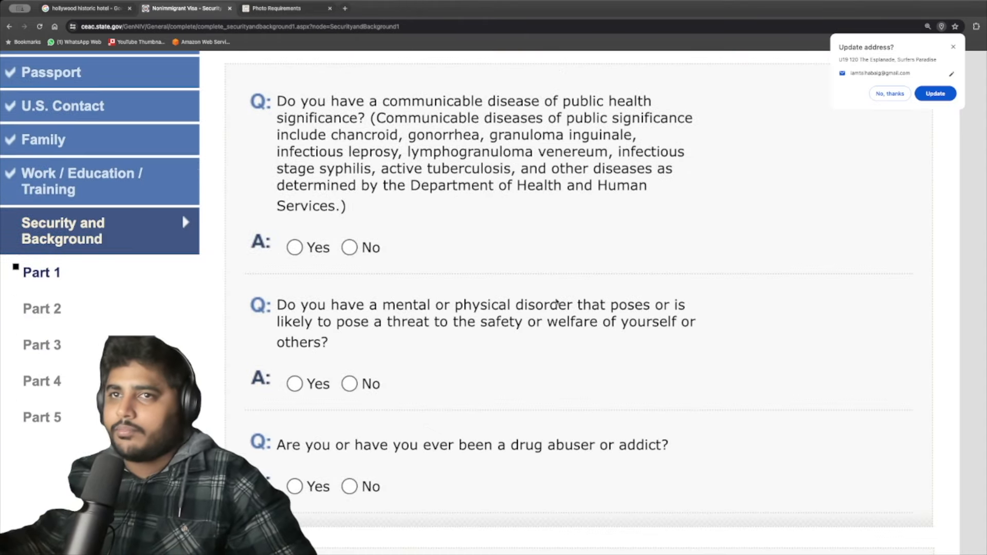
pyautogui.scroll(-5, 446, 320)
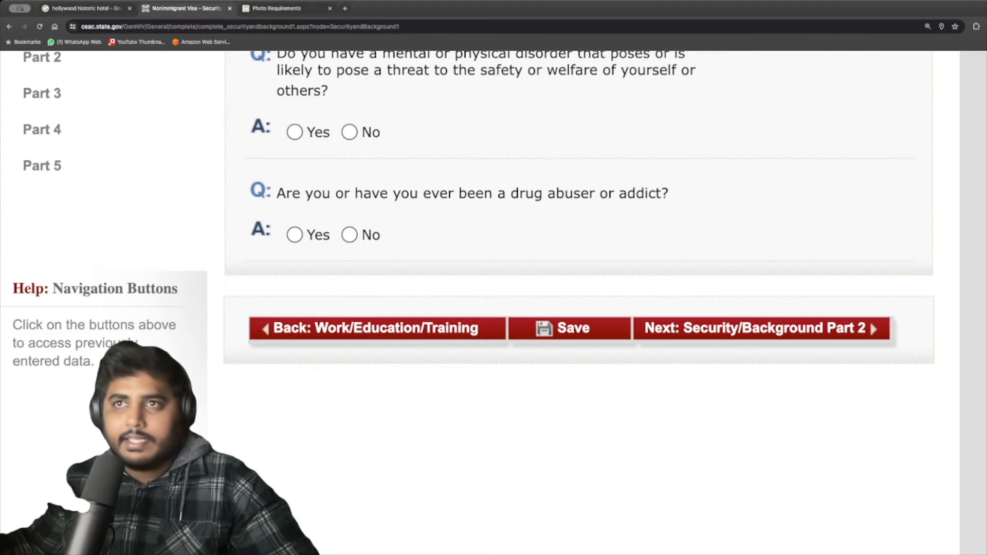
pyautogui.scroll(2, 184, 187)
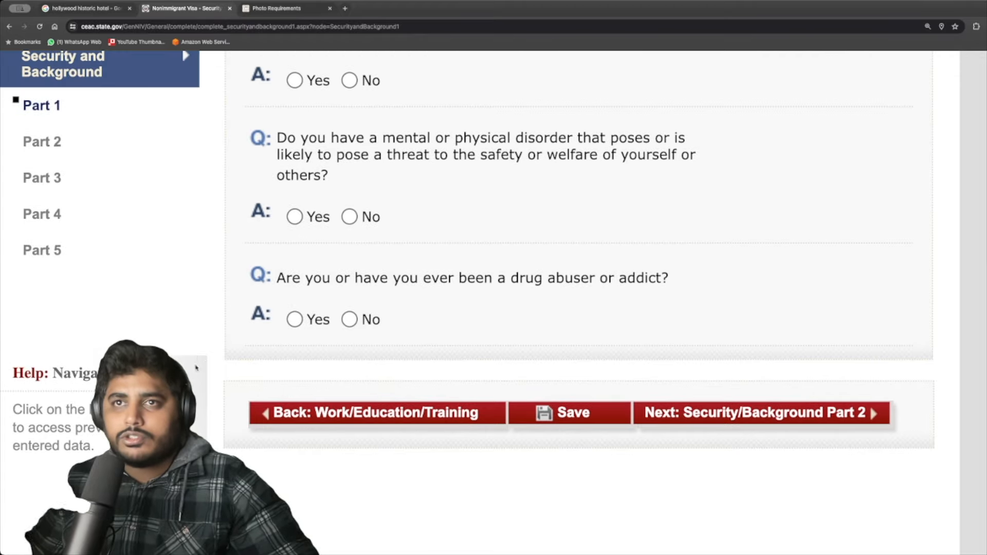
pyautogui.scroll(2, 243, 304)
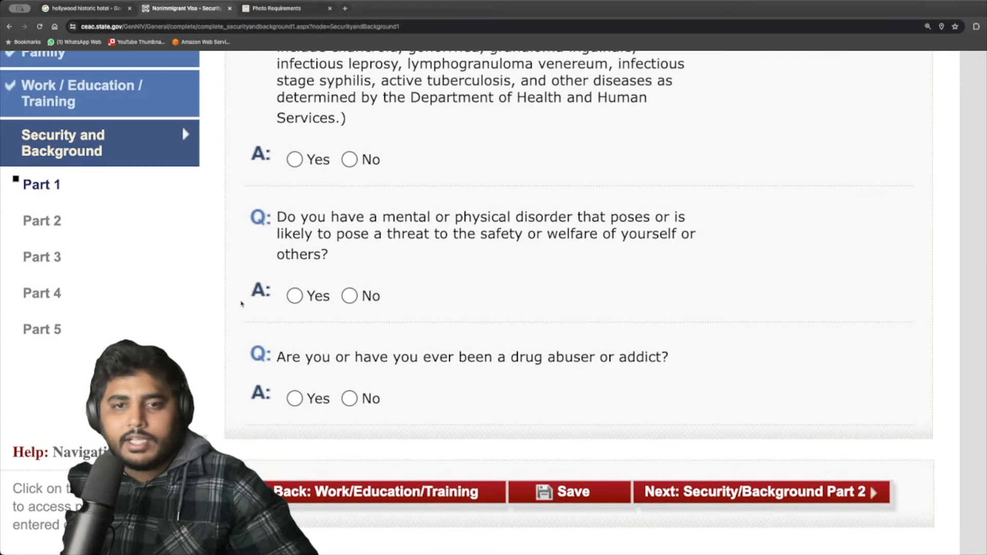